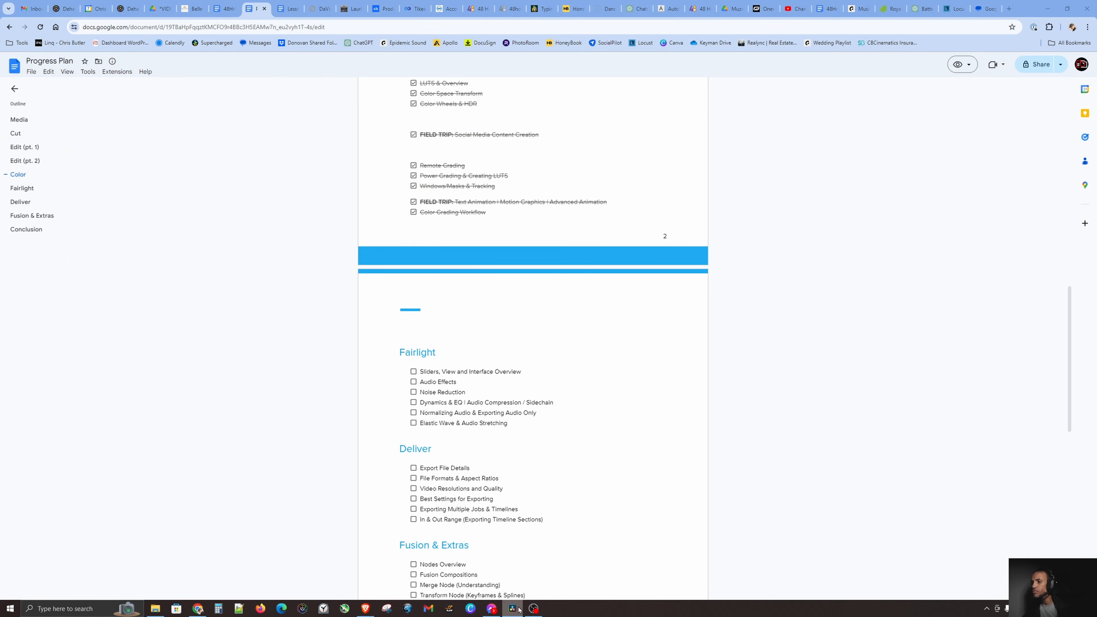
# - Switch to DaVinci Resolve and open the Fairlight page for Timeline 31
pyautogui.click(519, 609)
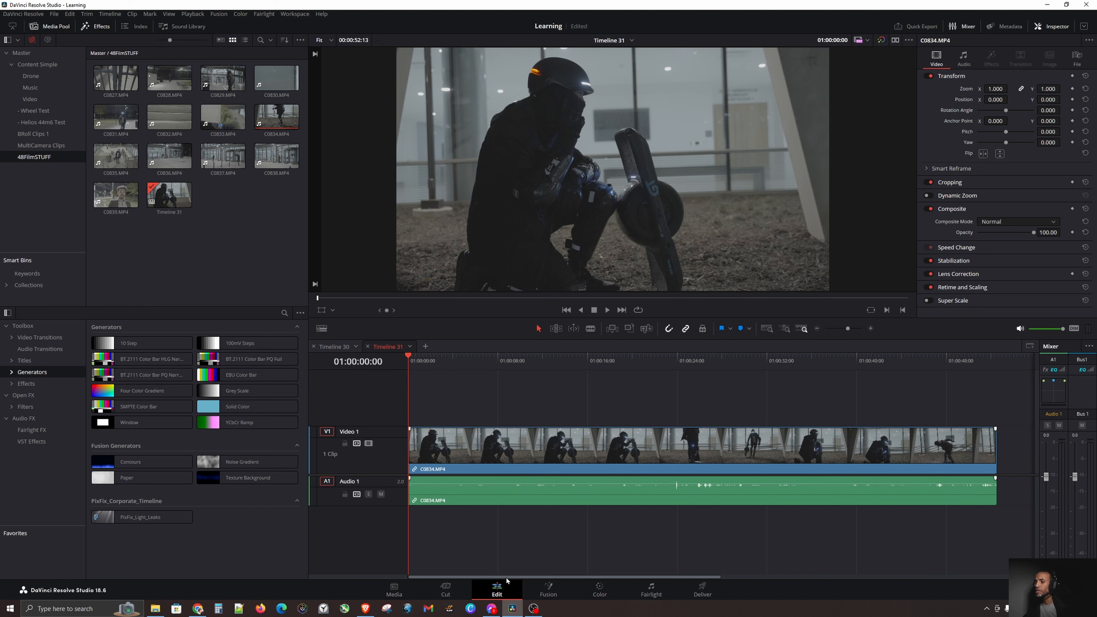
pyautogui.press('ctrl')
pyautogui.press('ctrl')
pyautogui.press('ctrl')
pyautogui.press('ctrl')
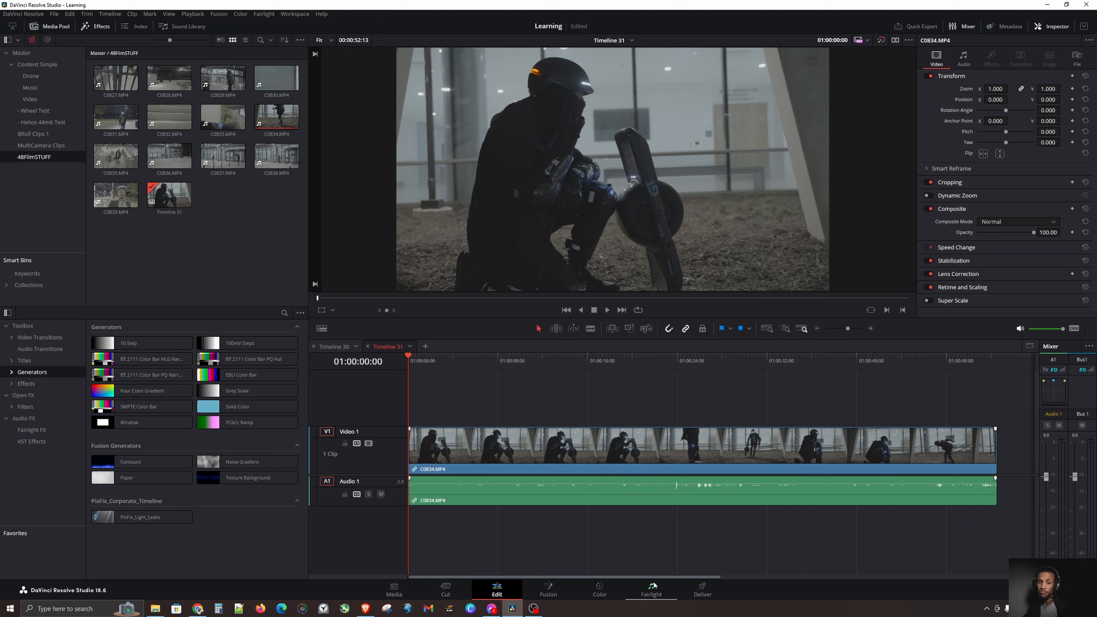
pyautogui.press('ctrl')
pyautogui.press('ctrl')
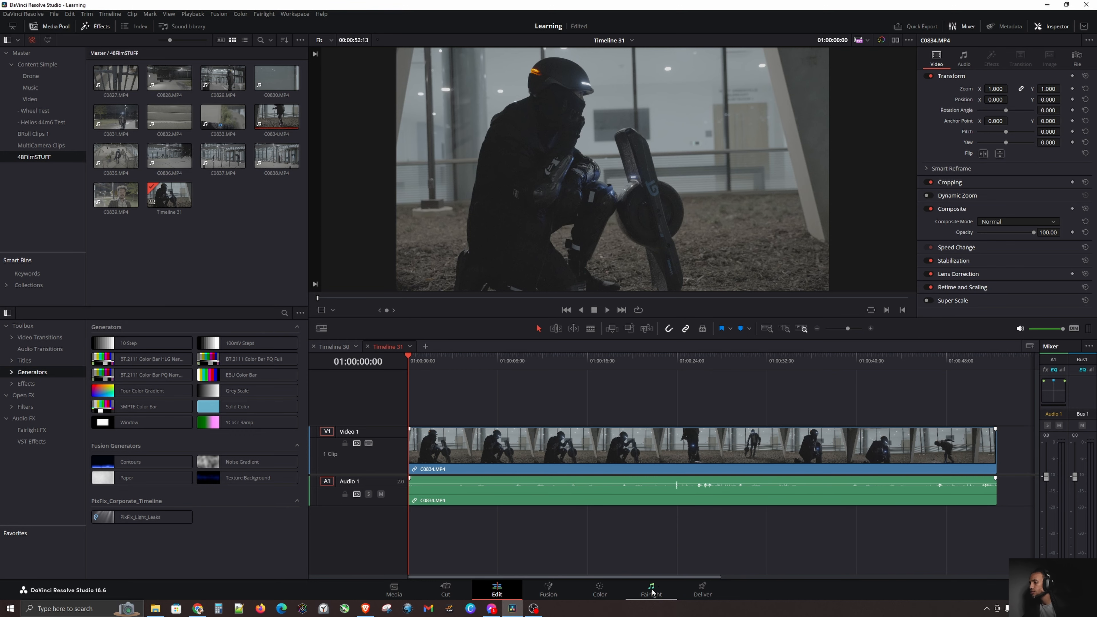
pyautogui.click(653, 592)
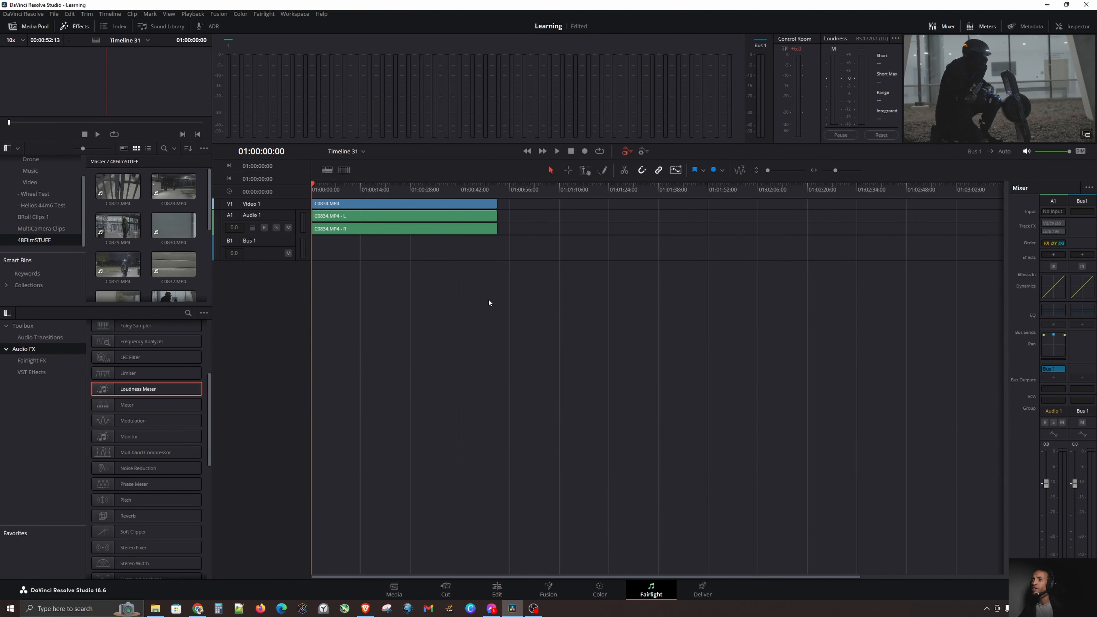
# - Hide the effects library and the media pool, and briefly highlight the Audio 1 track in the timeline
pyautogui.click(77, 27)
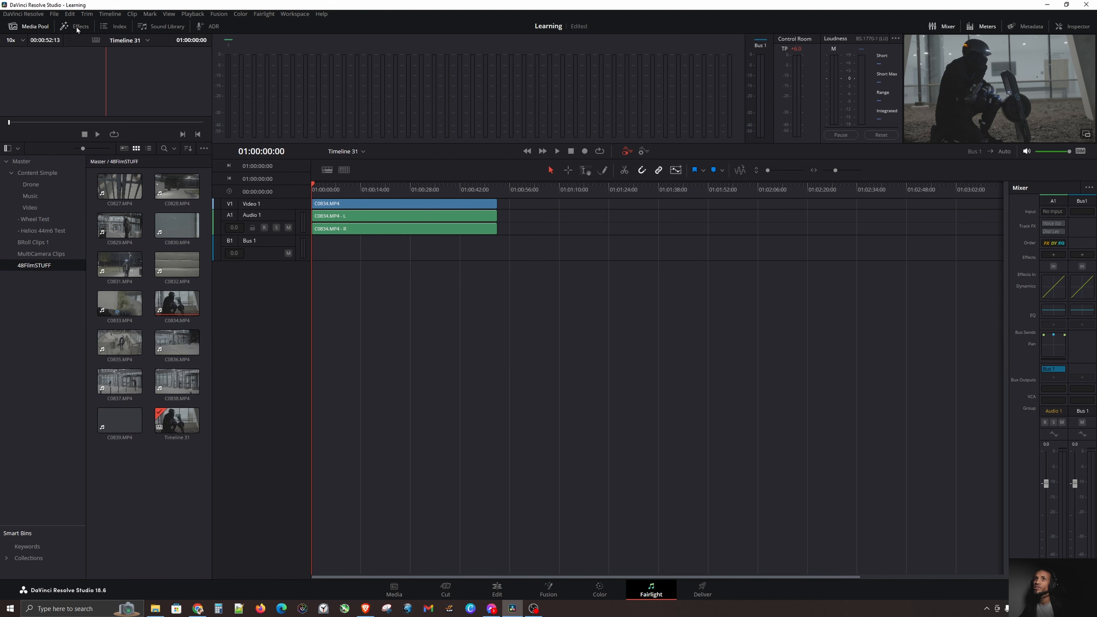
pyautogui.click(39, 27)
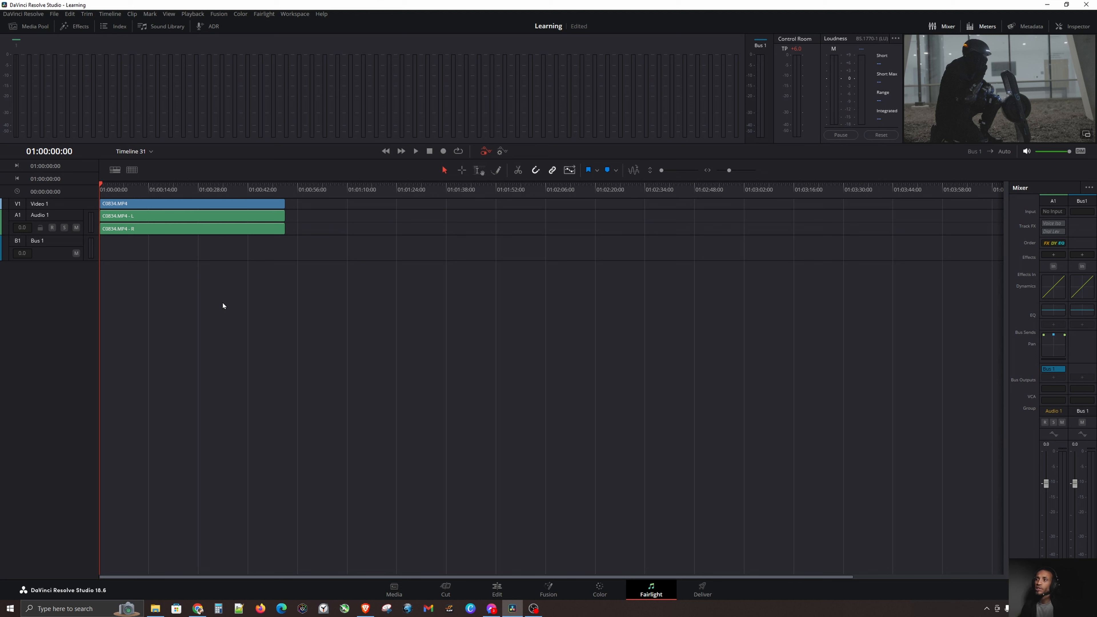
pyautogui.click(70, 214)
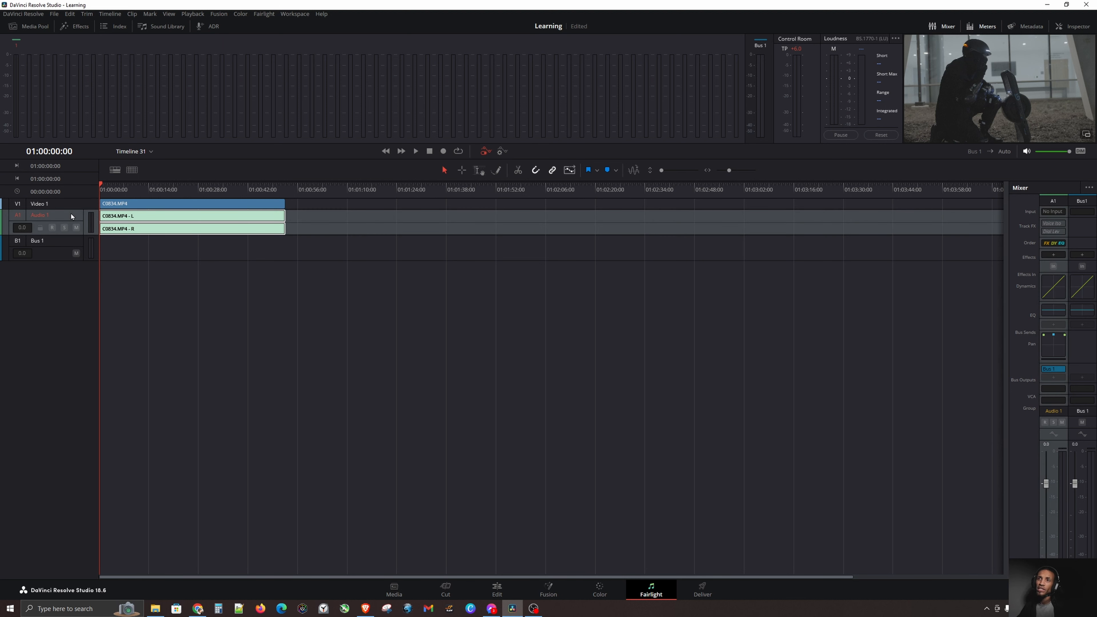
pyautogui.click(71, 213)
pyautogui.click(197, 281)
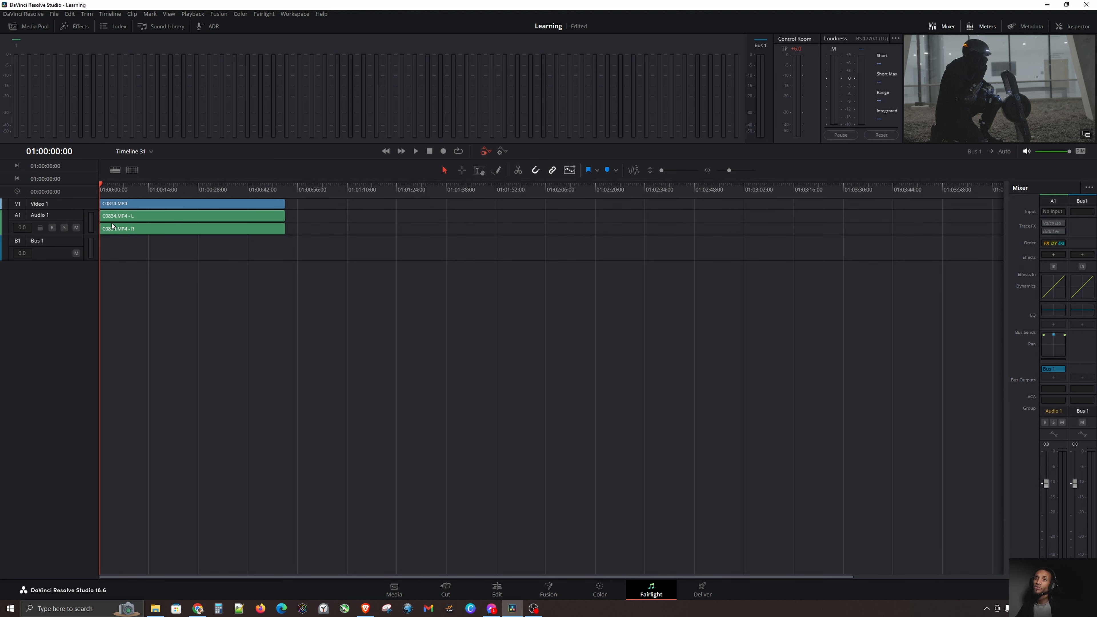
# - Add MuzeBear1.mp3 and Piano Theme 2.mp3 from the Music bin to separate new audio tracks at the timeline start
pyautogui.click(44, 26)
pyautogui.click(30, 196)
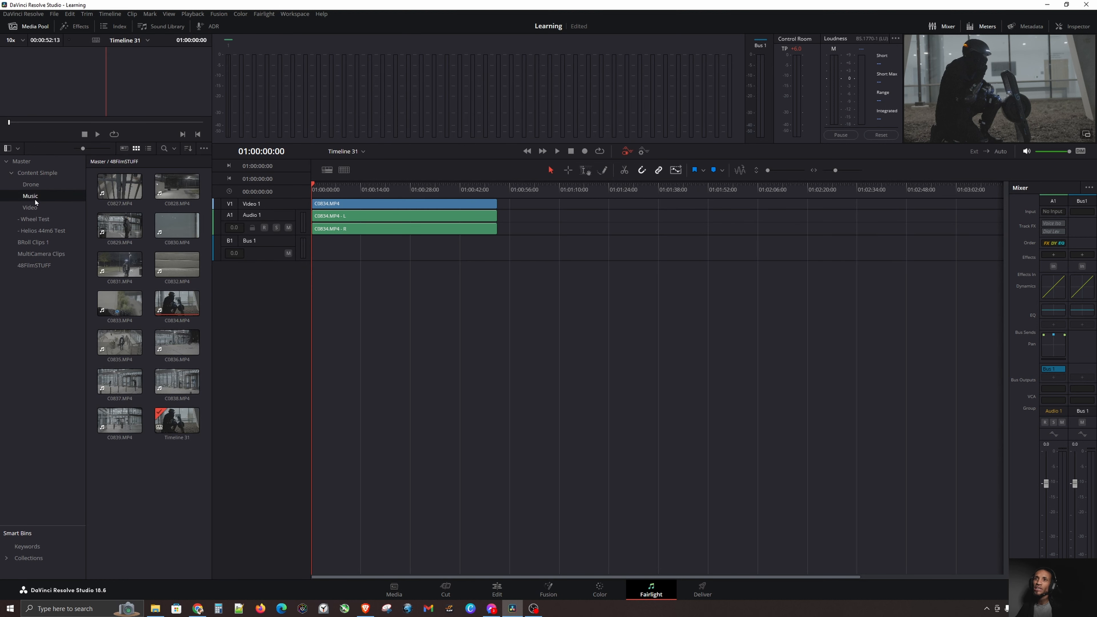
pyautogui.moveTo(177, 186); pyautogui.dragTo(341, 243)
pyautogui.click(361, 243)
pyautogui.moveTo(120, 225); pyautogui.dragTo(350, 281)
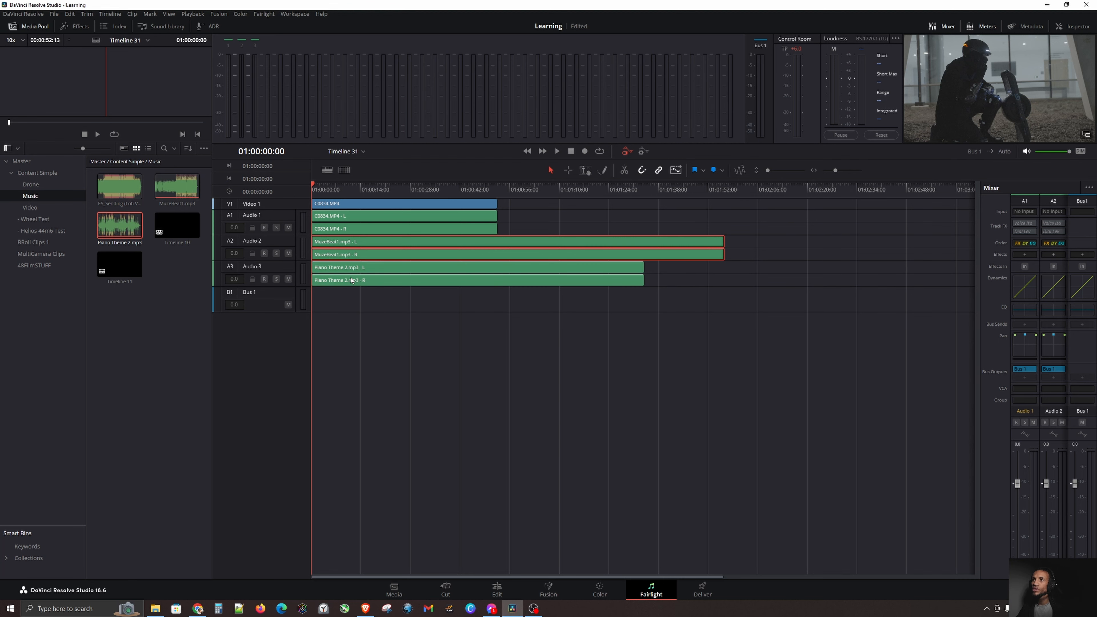
# - Highlight the Audio 1, Audio 2 and Audio 3 tracks one after another, and clear the selection
pyautogui.click(279, 220)
pyautogui.click(276, 243)
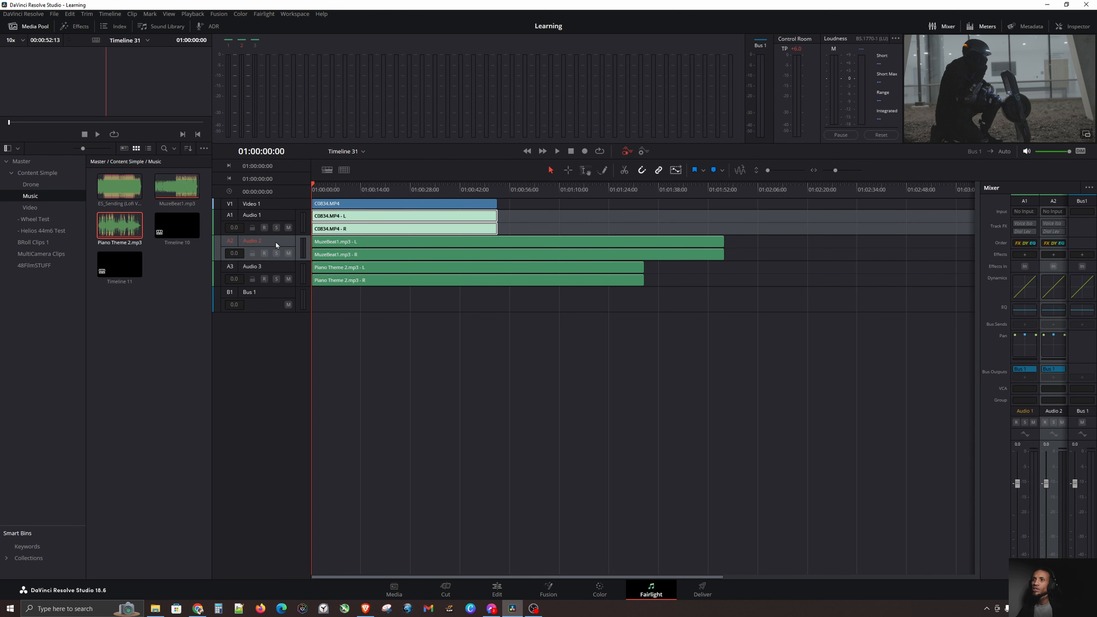
pyautogui.click(277, 266)
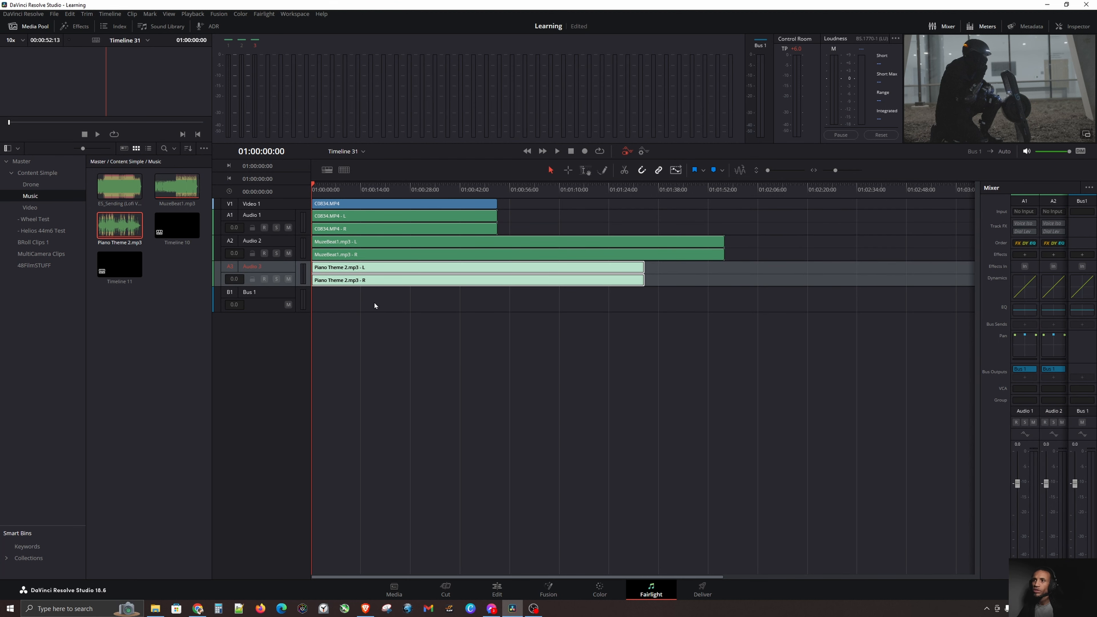
pyautogui.click(277, 267)
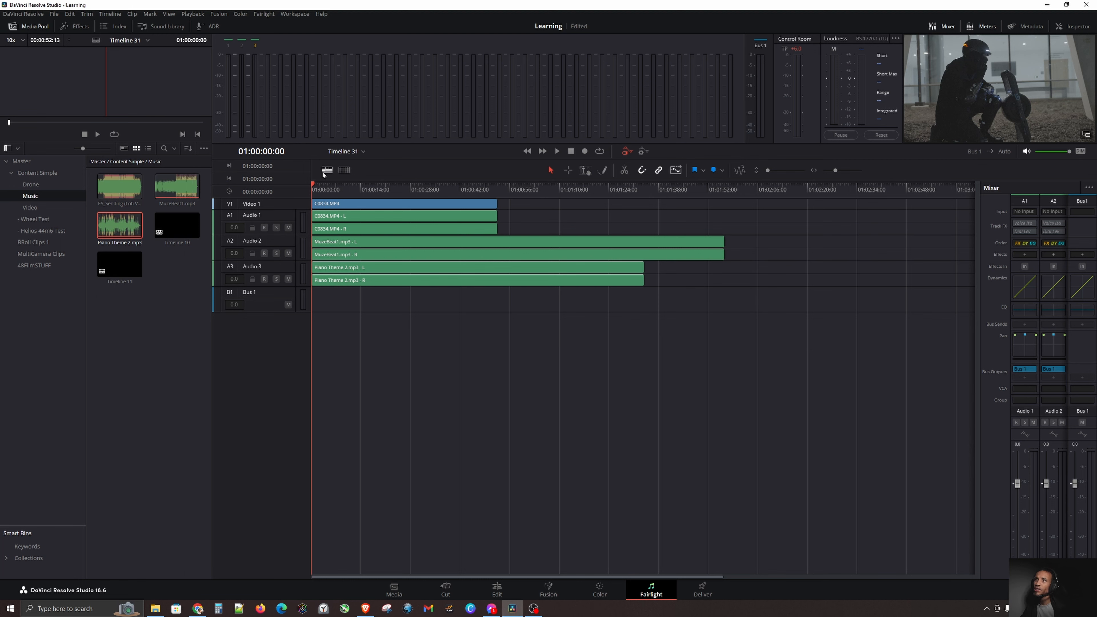
pyautogui.press('ctrl')
pyautogui.press('ctrl')
pyautogui.press('ctrl')
pyautogui.press('ctrl')
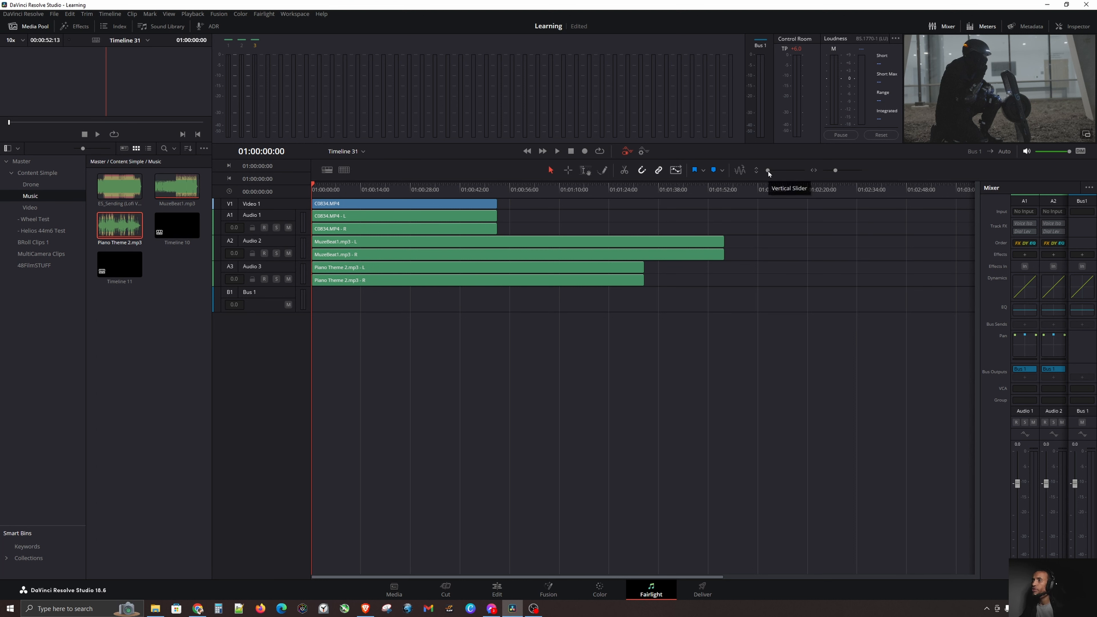
pyautogui.press('ctrl')
pyautogui.press('ctrl')
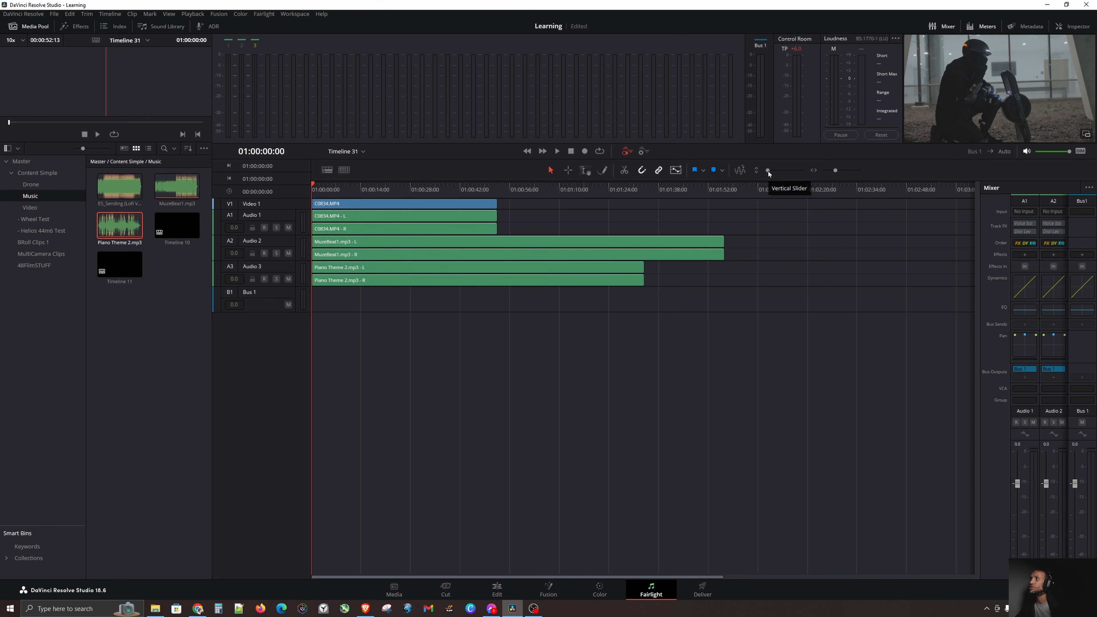
# - Adjust the timeline's vertical zoom until the waveforms of all three audio tracks are displayed at a readable height
pyautogui.click(768, 171)
pyautogui.moveTo(768, 170); pyautogui.dragTo(775, 173)
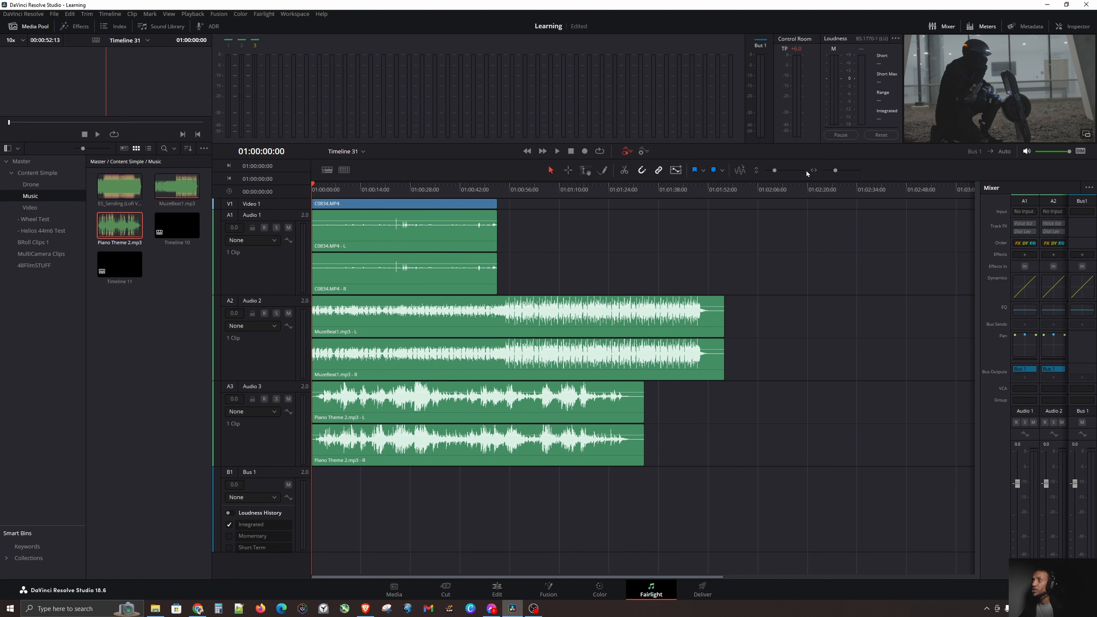
pyautogui.click(775, 169)
pyautogui.moveTo(776, 172); pyautogui.dragTo(765, 171)
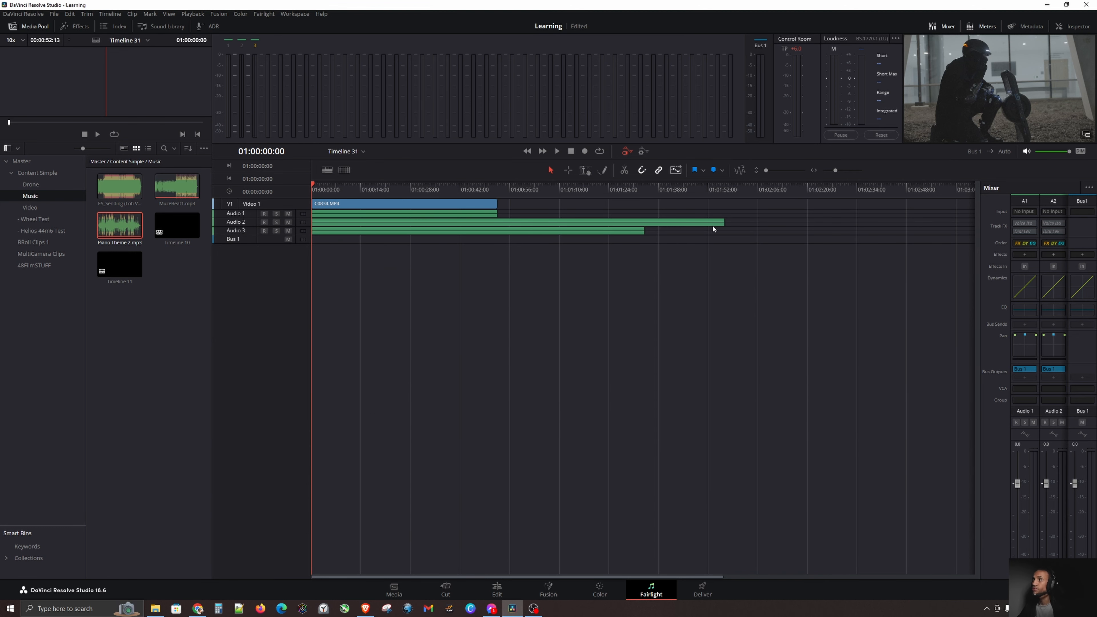
pyautogui.moveTo(768, 169); pyautogui.dragTo(774, 170)
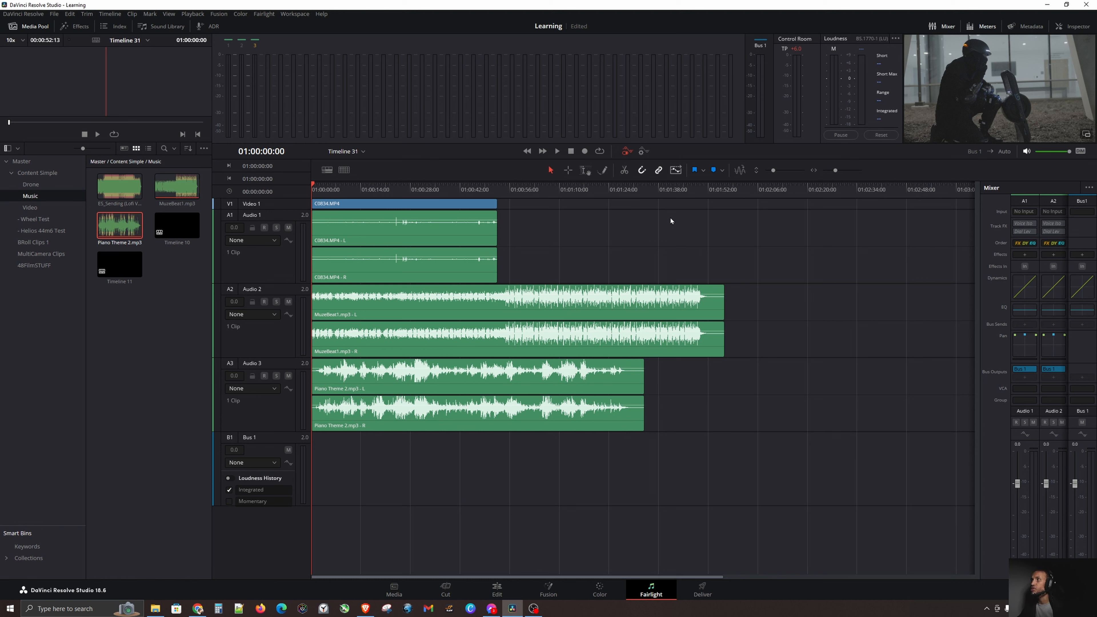
# - Delete the MuzeBear1.mp3 clip and remove its emptied Audio 2 track
pyautogui.click(538, 246)
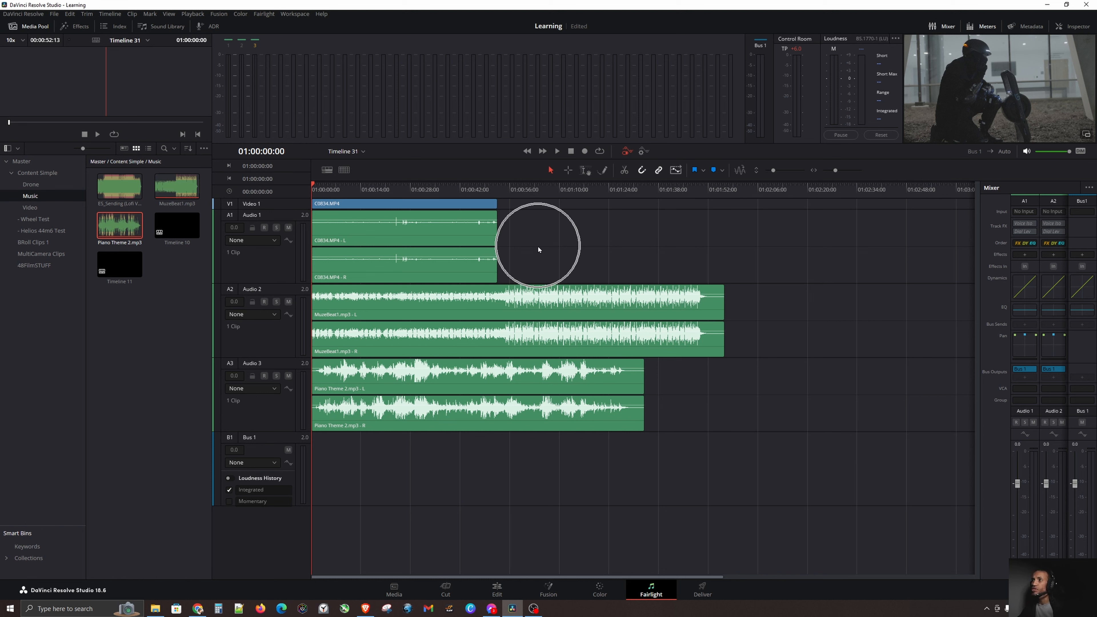
pyautogui.click(398, 309)
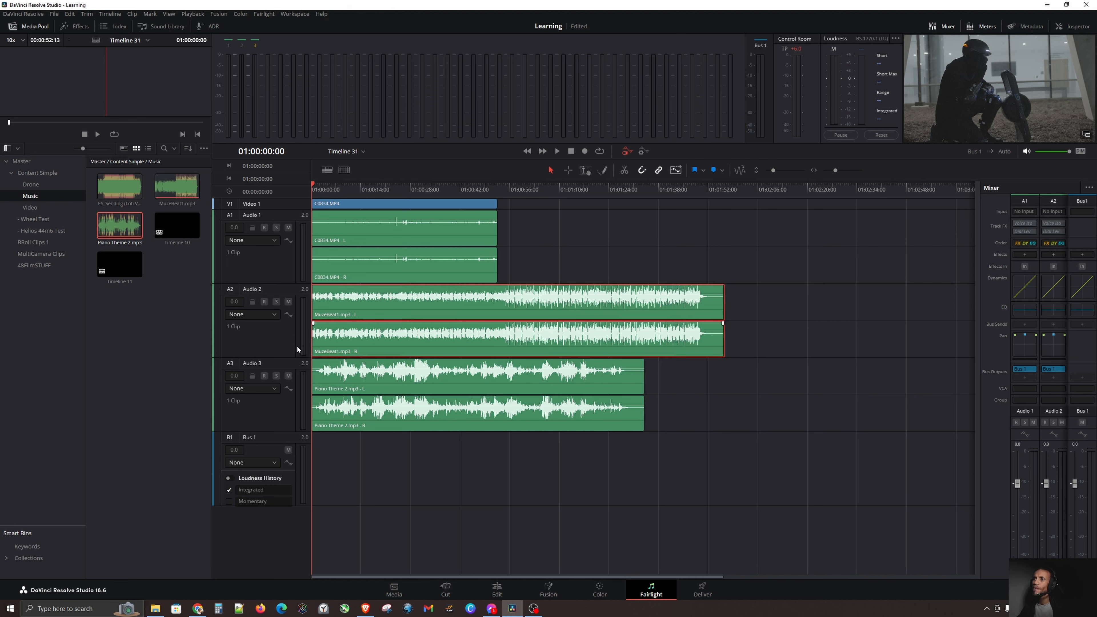
pyautogui.press('Delete')
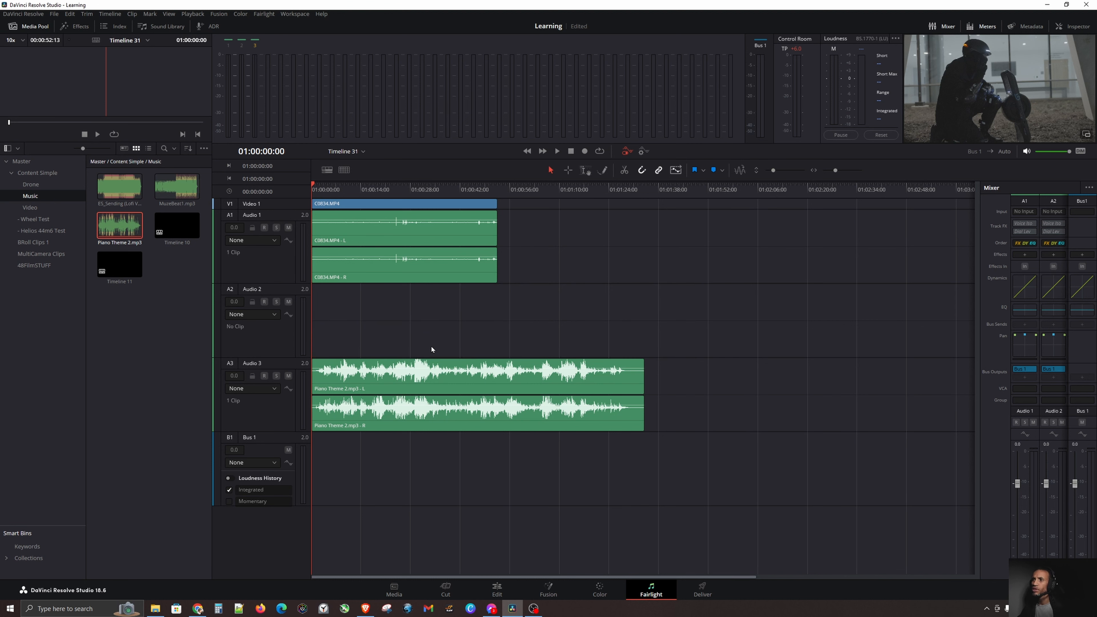
pyautogui.rightClick(280, 342)
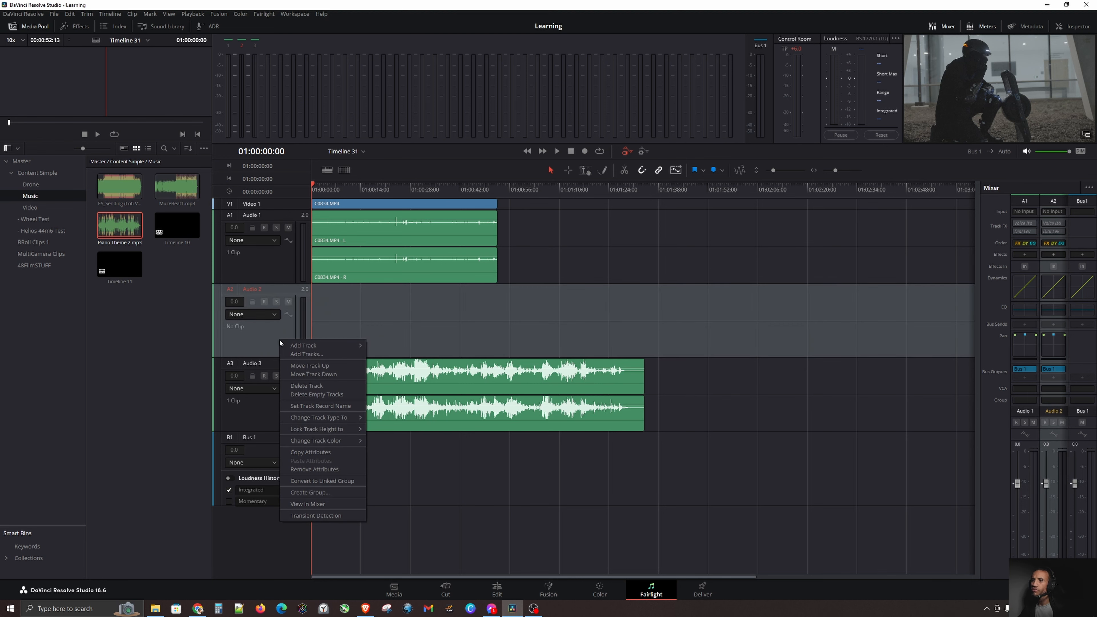
pyautogui.click(314, 386)
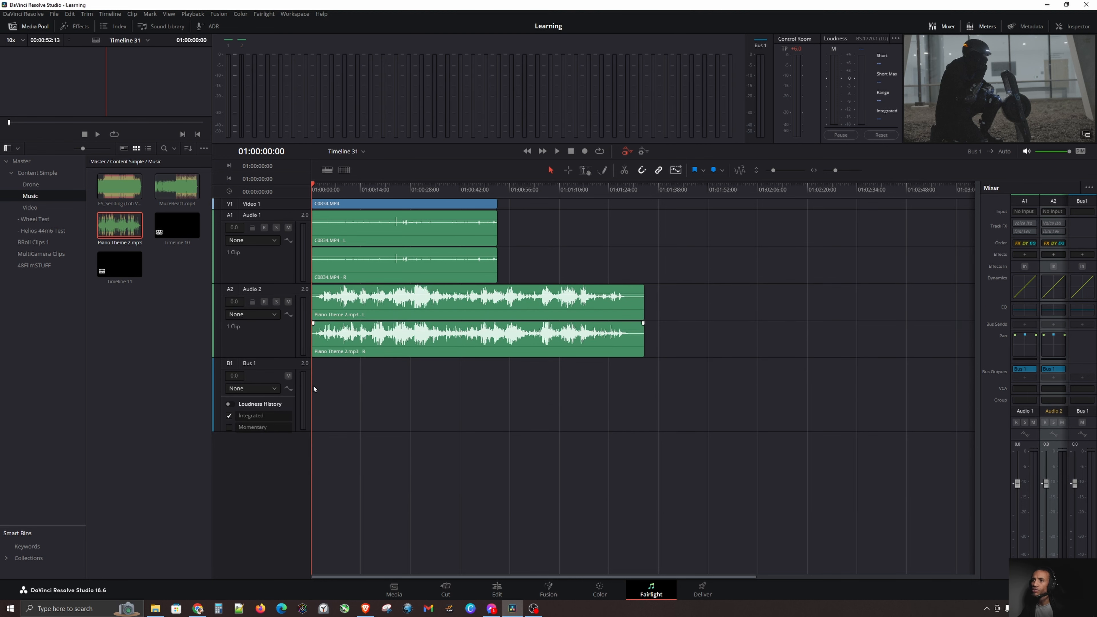
pyautogui.rightClick(266, 337)
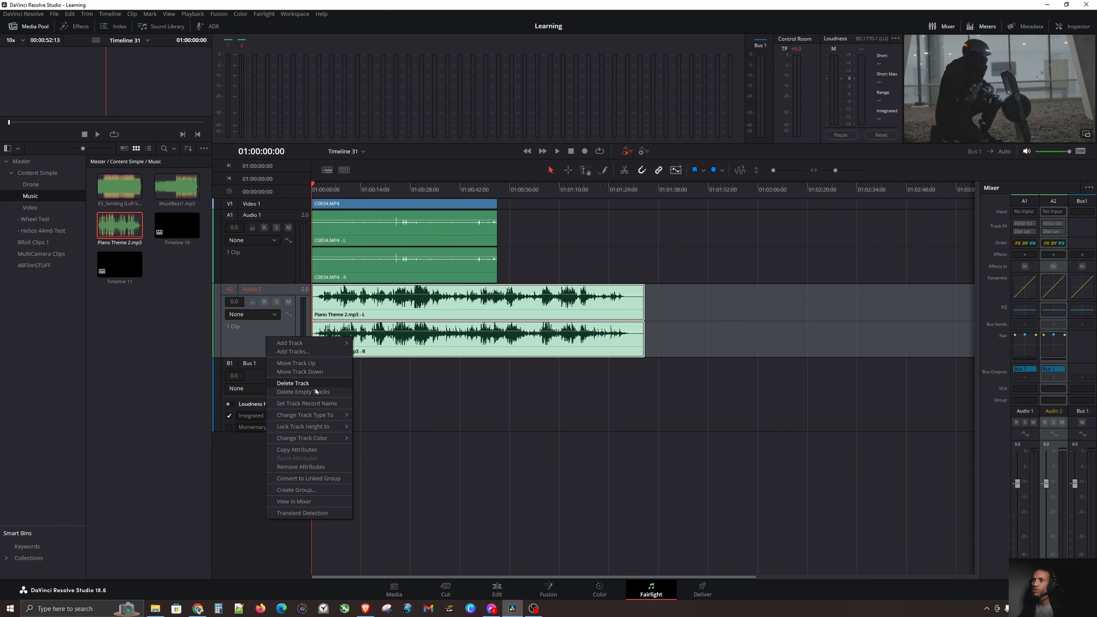
pyautogui.click(495, 393)
pyautogui.click(477, 401)
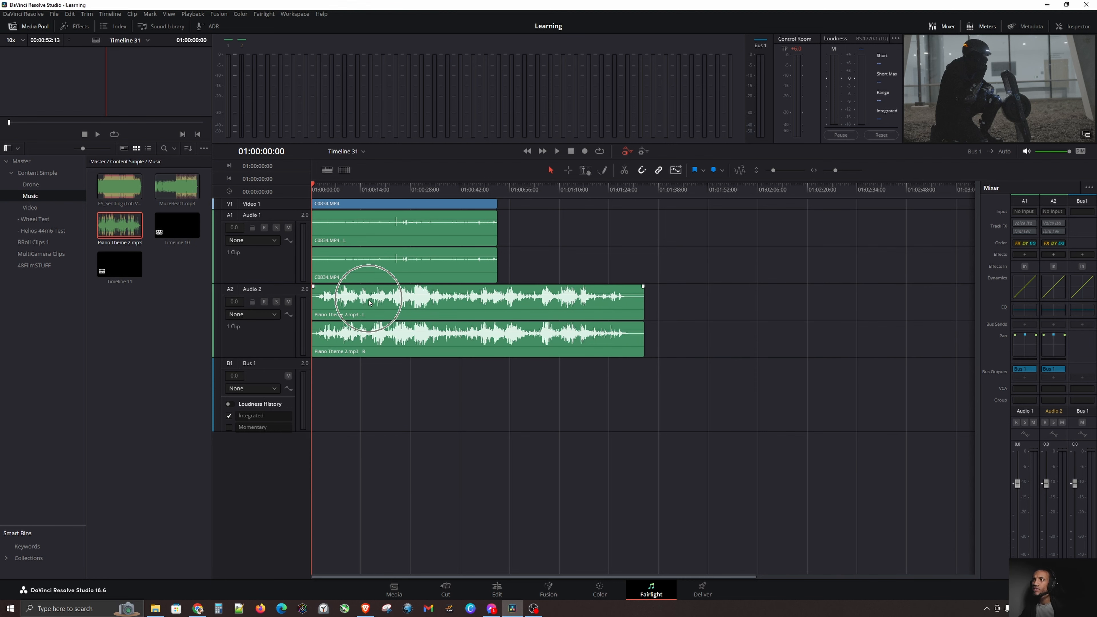
# - In the timeline view options, turn on full waveforms and transient navigation, with Page Scrolling as the scrolling mode
pyautogui.click(327, 170)
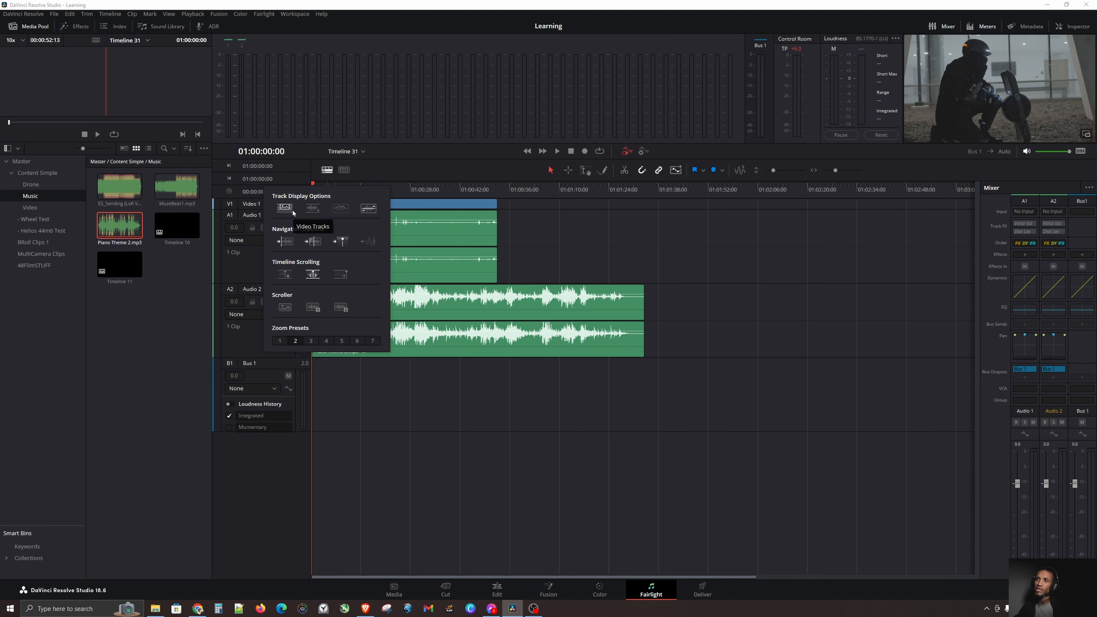
pyautogui.click(318, 208)
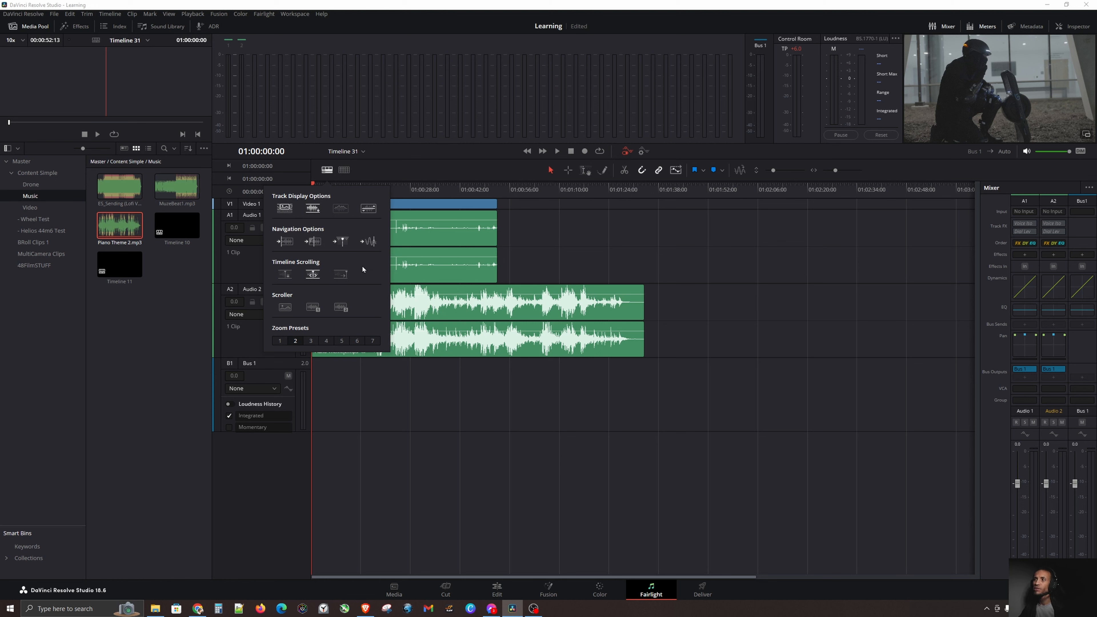
pyautogui.click(363, 245)
pyautogui.click(285, 211)
pyautogui.click(314, 273)
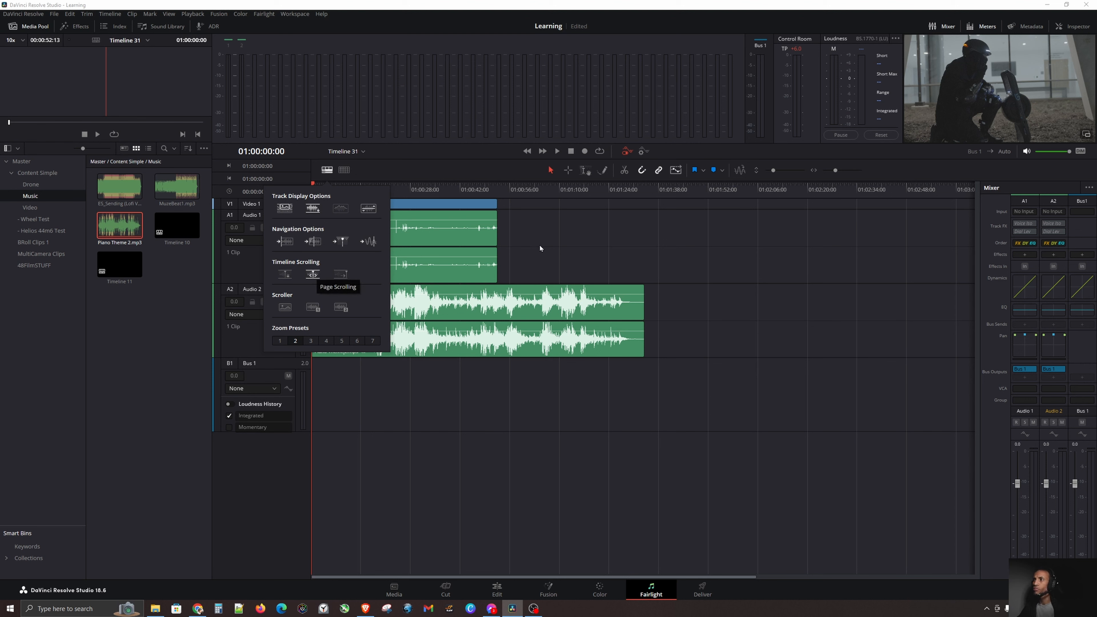
pyautogui.click(557, 258)
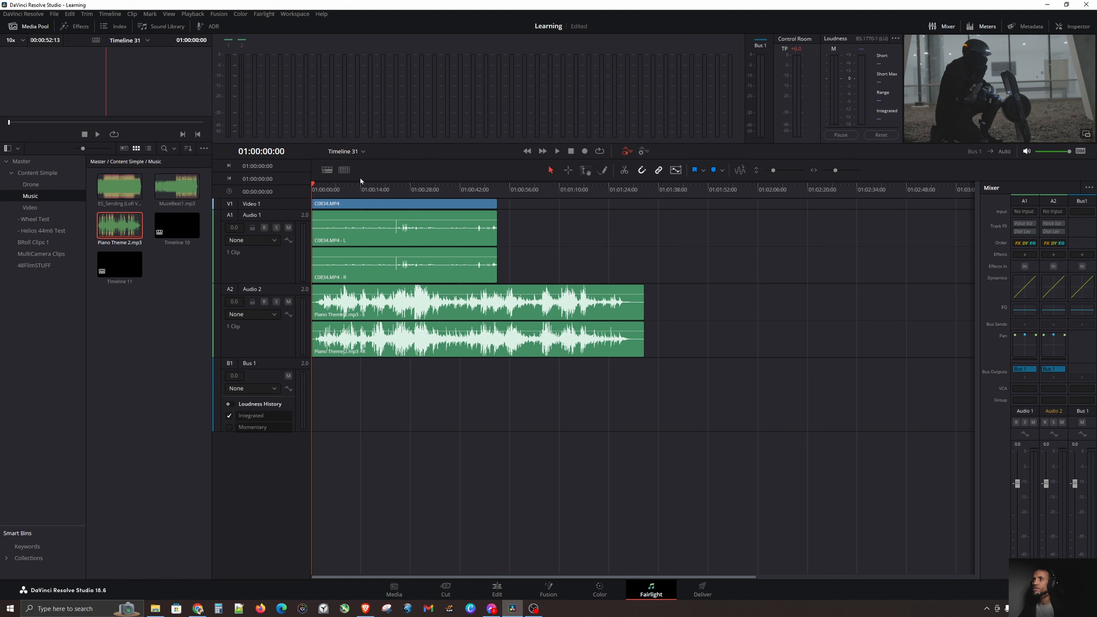
# - Try shifting the C0834.MP4 audio clip about 20:13 later than its video, and undo the move
pyautogui.click(344, 170)
pyautogui.press('ctrl')
pyautogui.moveTo(405, 230); pyautogui.dragTo(468, 225)
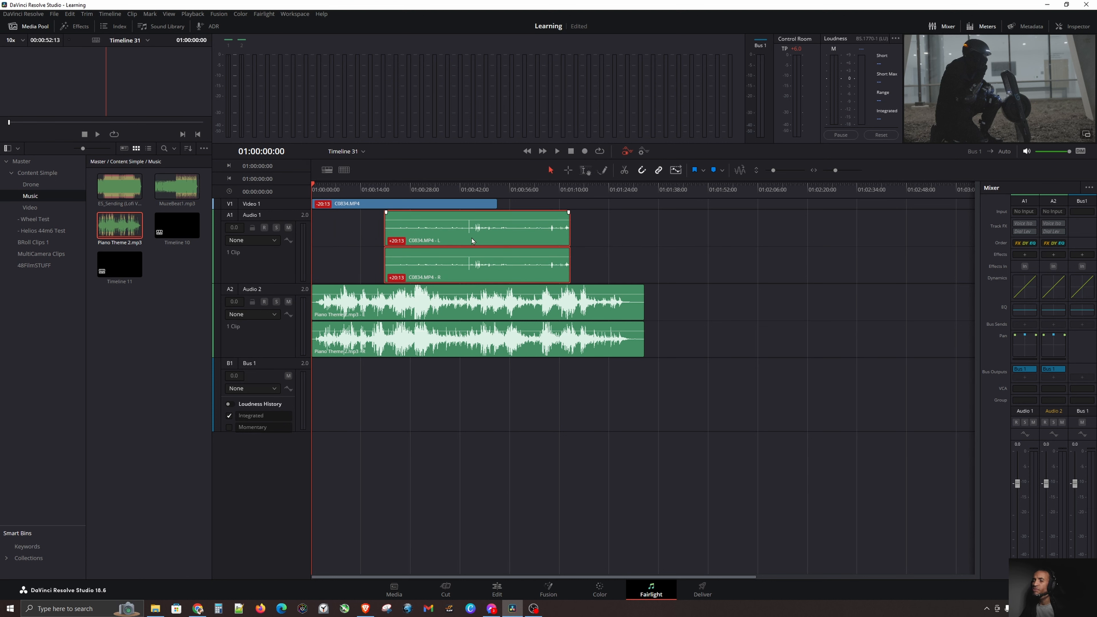
pyautogui.hotkey('ctrl', 'z')
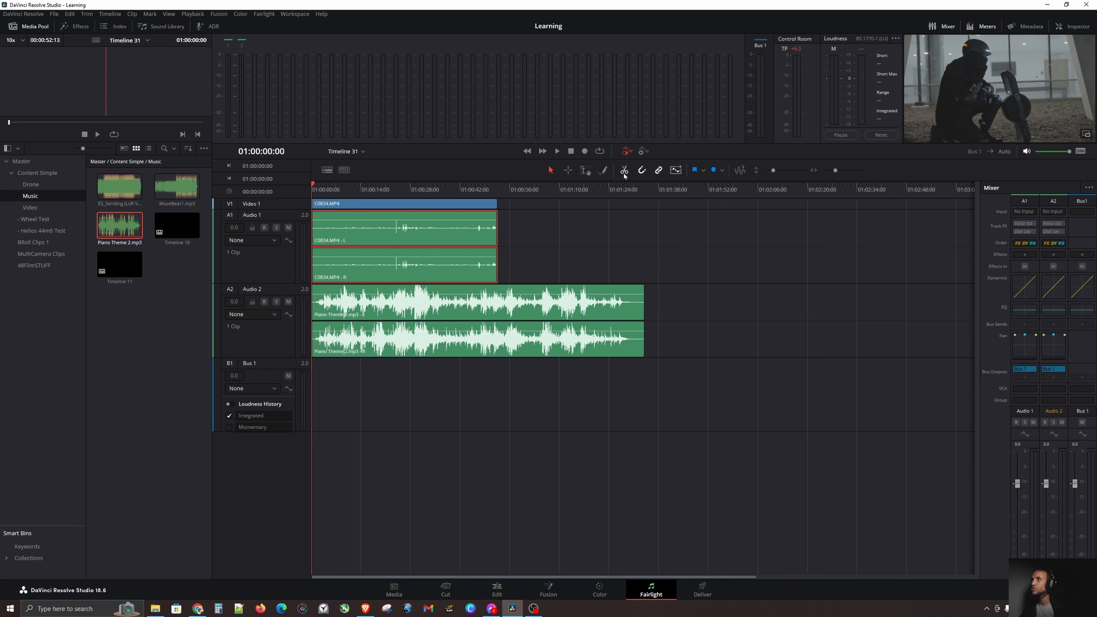
# - Split the C0834.MP4 audio at 01:00:24:21 and move the second piece later, and undo both edits
pyautogui.click(400, 186)
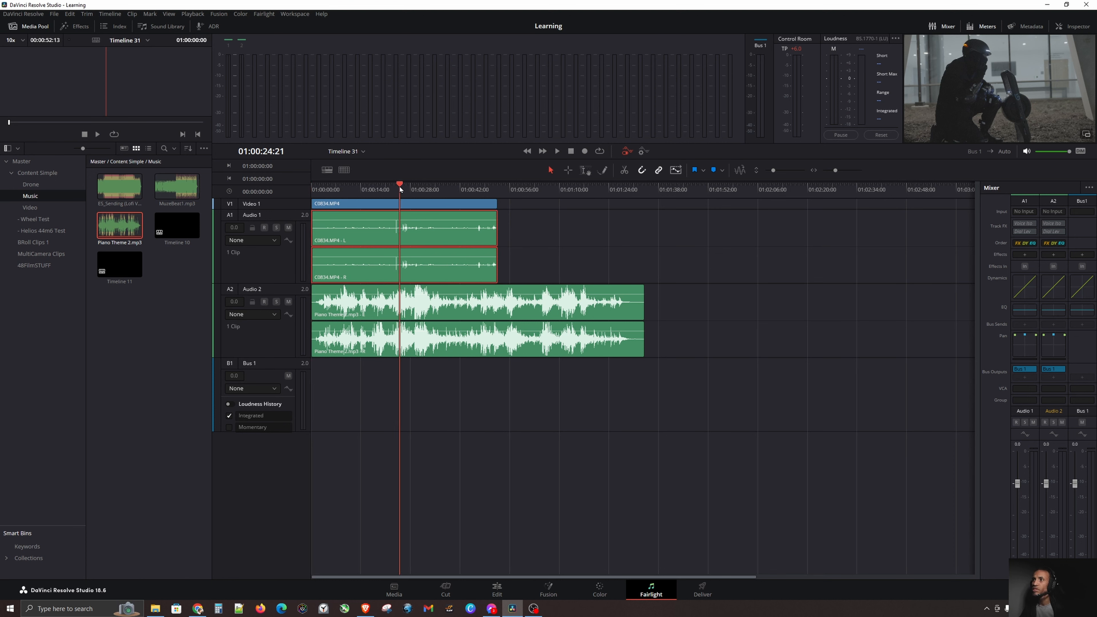
pyautogui.click(623, 170)
pyautogui.moveTo(456, 226); pyautogui.dragTo(527, 228)
pyautogui.click(600, 224)
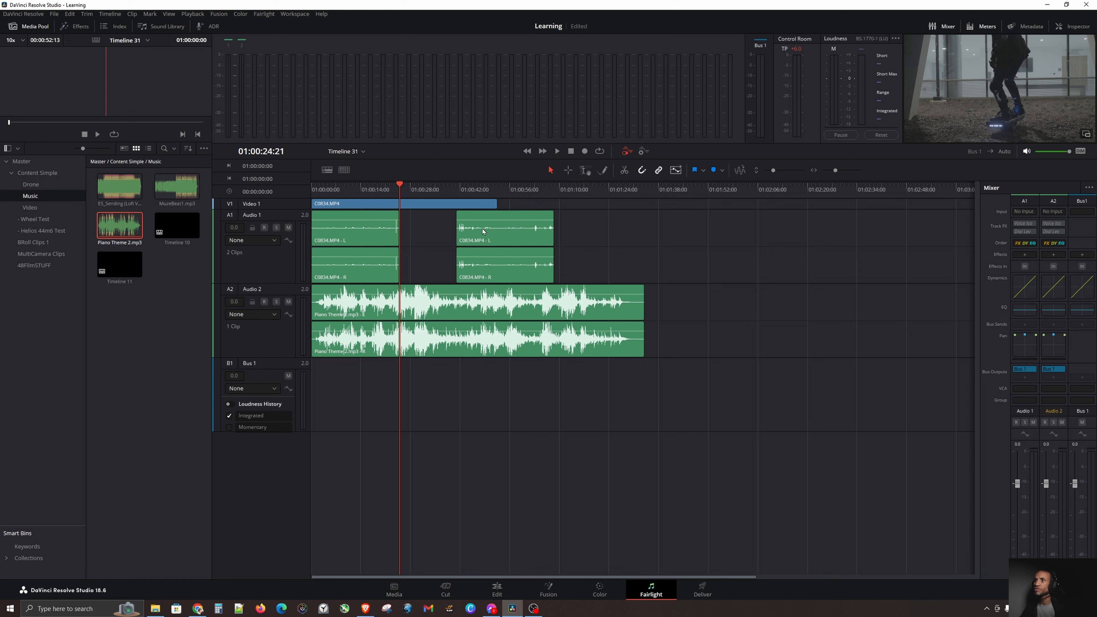
pyautogui.hotkey('ctrl', 'z')
pyautogui.hotkey('ctrl', 'z')
pyautogui.hotkey('ctrl', 'z')
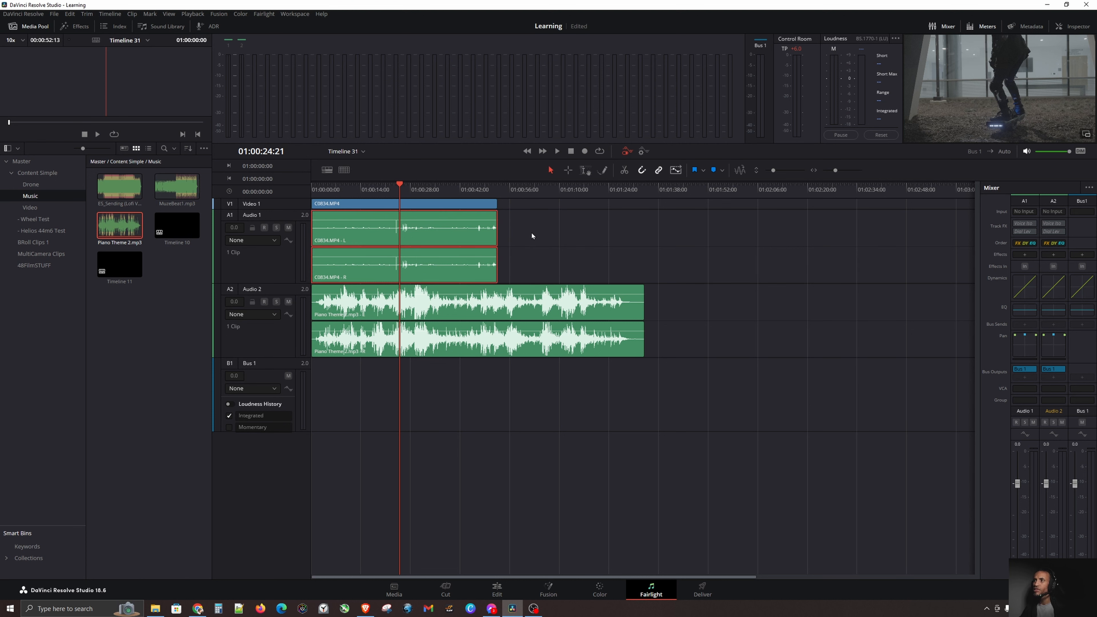
pyautogui.click(532, 236)
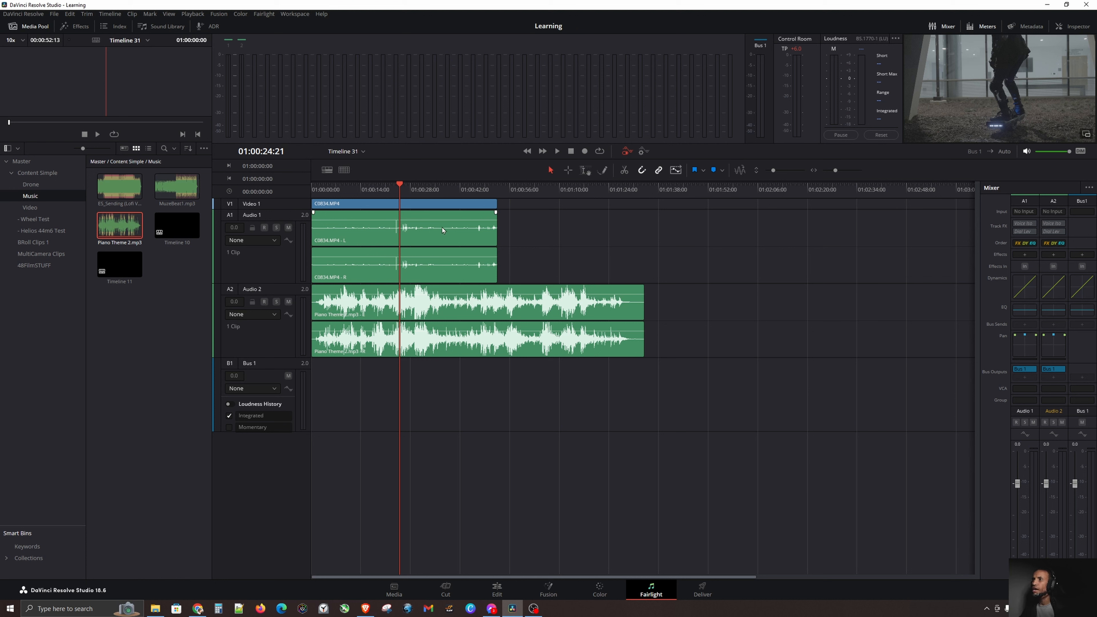
# - Try moving the C0834.MP4 audio behind Piano Theme 2.mp3 on Audio 2, and bring it back under its video on Audio 1
pyautogui.moveTo(442, 228); pyautogui.dragTo(767, 302)
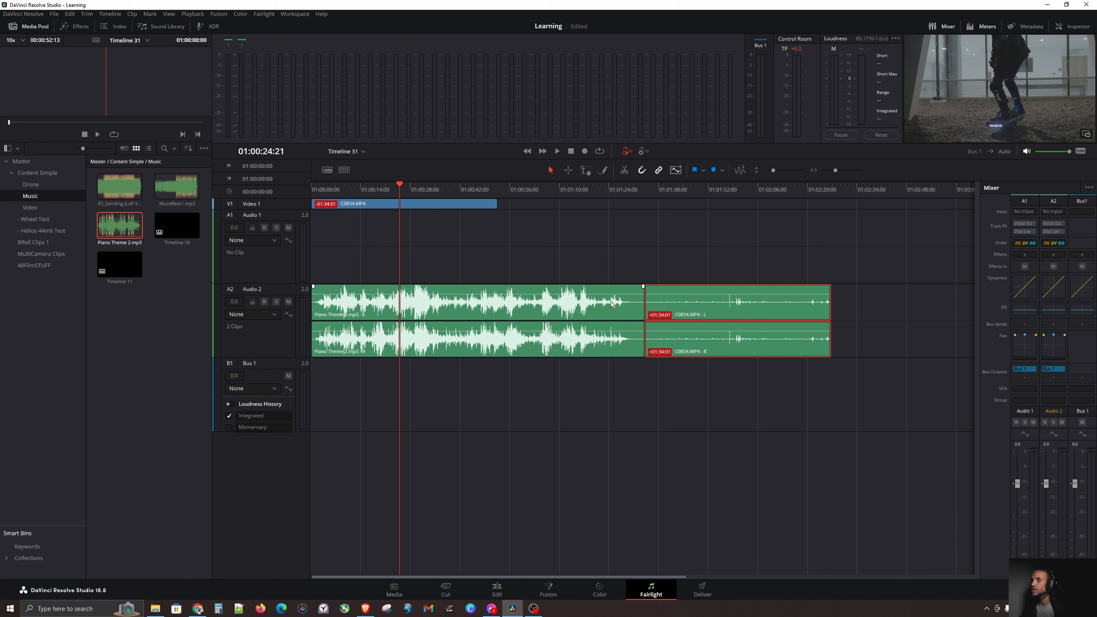
pyautogui.click(368, 198)
pyautogui.click(680, 305)
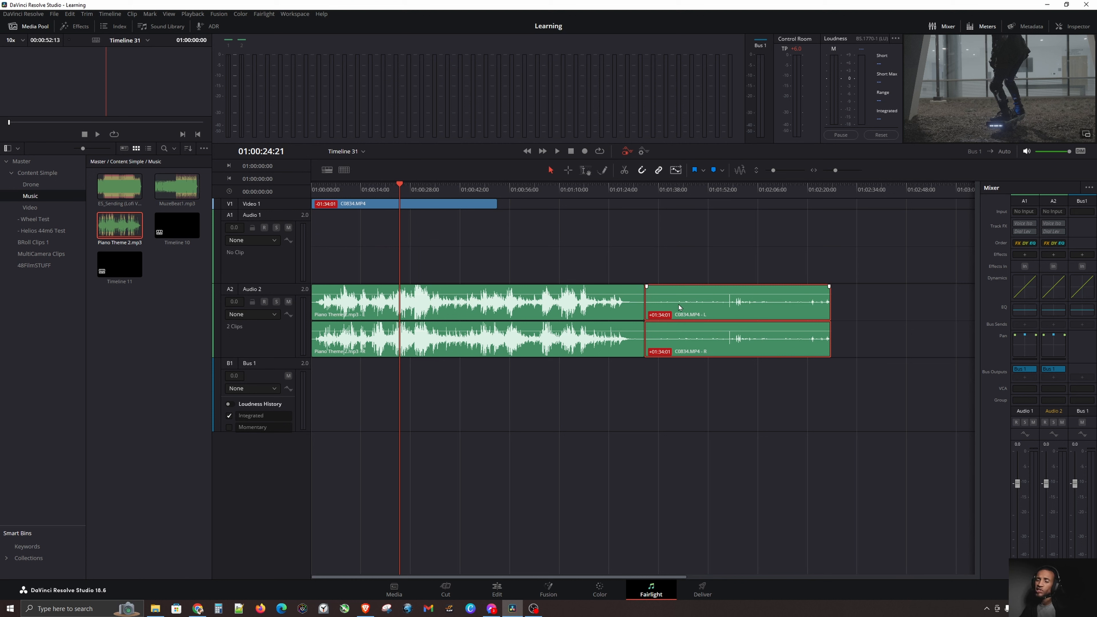
pyautogui.moveTo(679, 304); pyautogui.dragTo(320, 246)
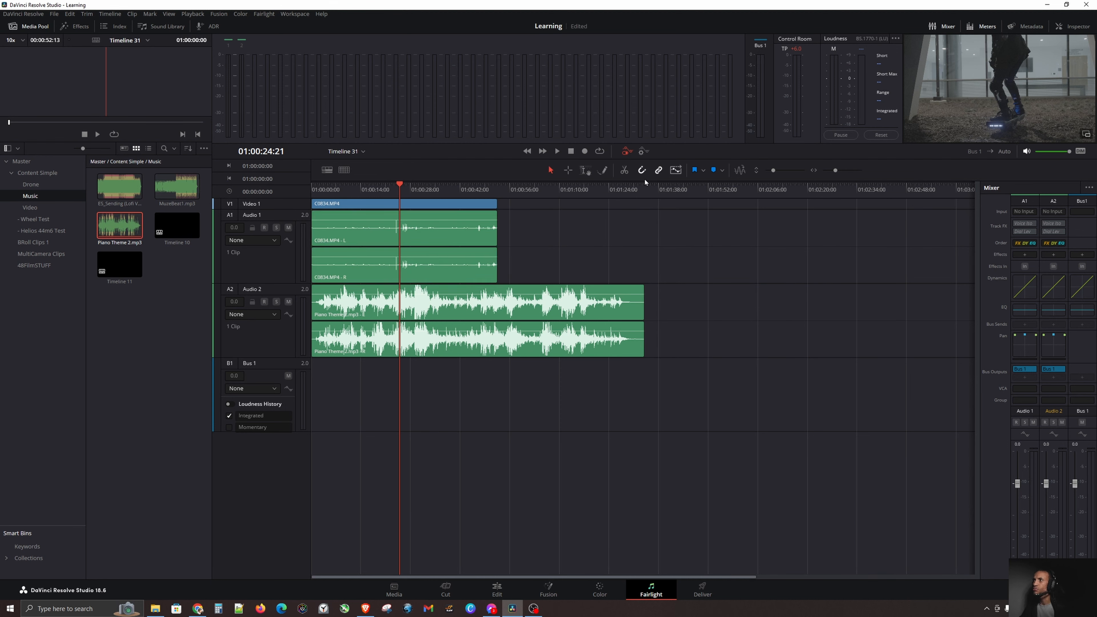
# - Toggle timeline snapping off and back on, and show the audio effects library
pyautogui.click(641, 170)
pyautogui.click(641, 170)
pyautogui.click(79, 26)
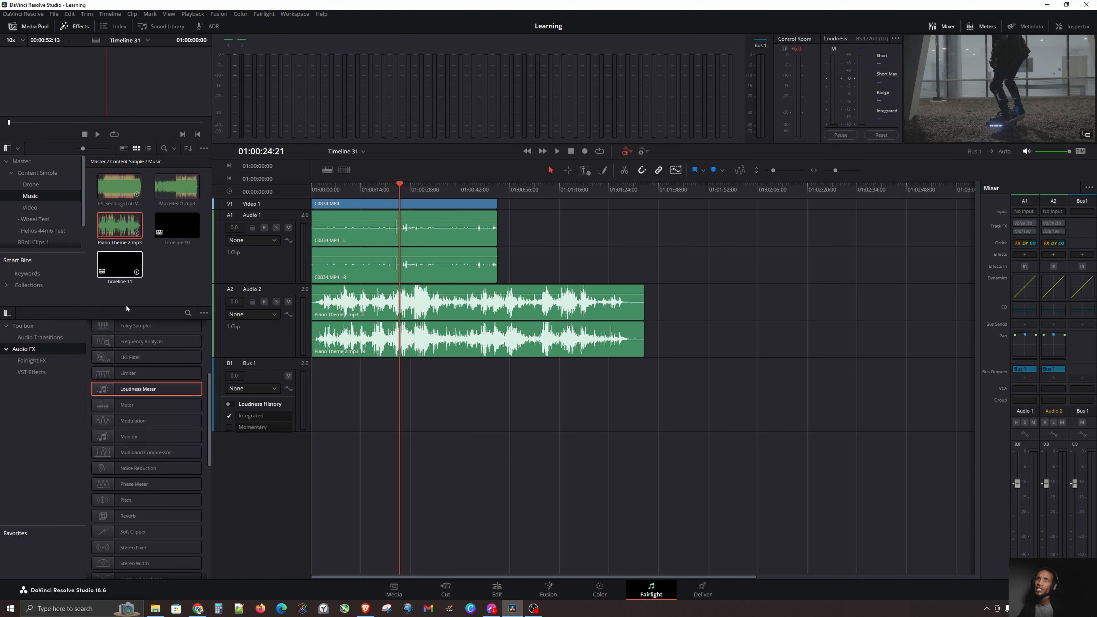
pyautogui.click(123, 405)
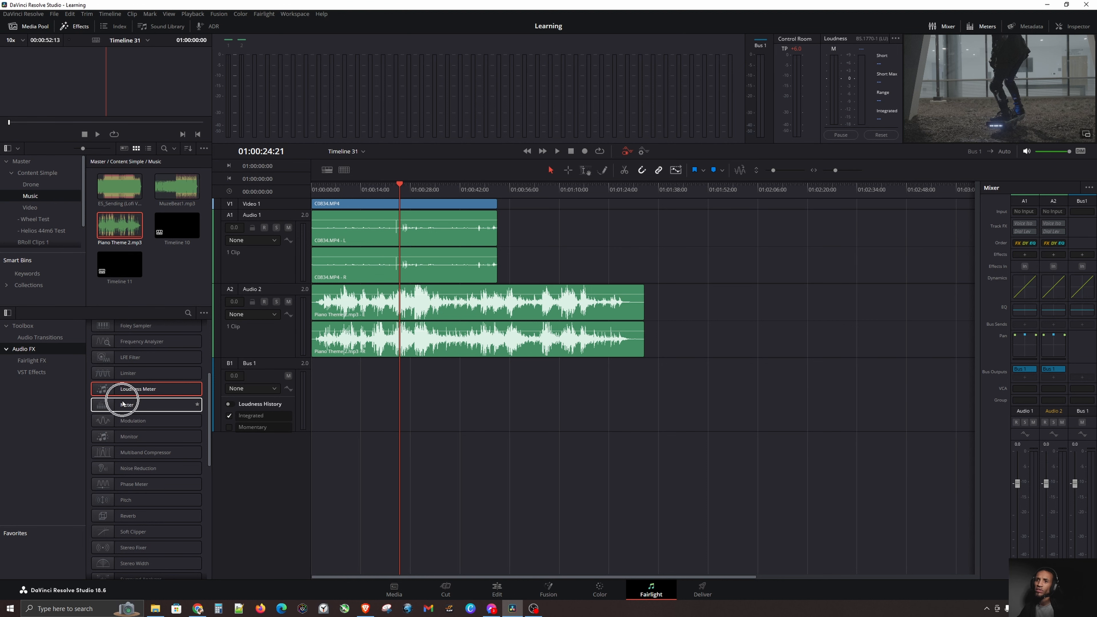
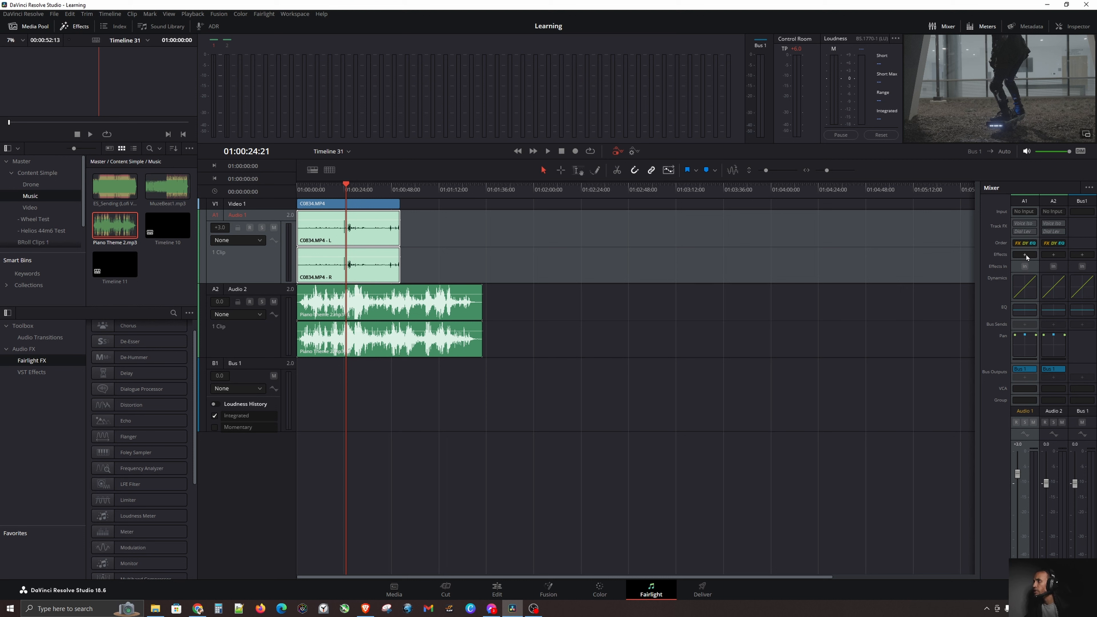
# - Add the Delay effect to the Audio 1 mixer channel and reselect the Audio 1 track, keeping the effect window clear of its clip
pyautogui.click(1025, 254)
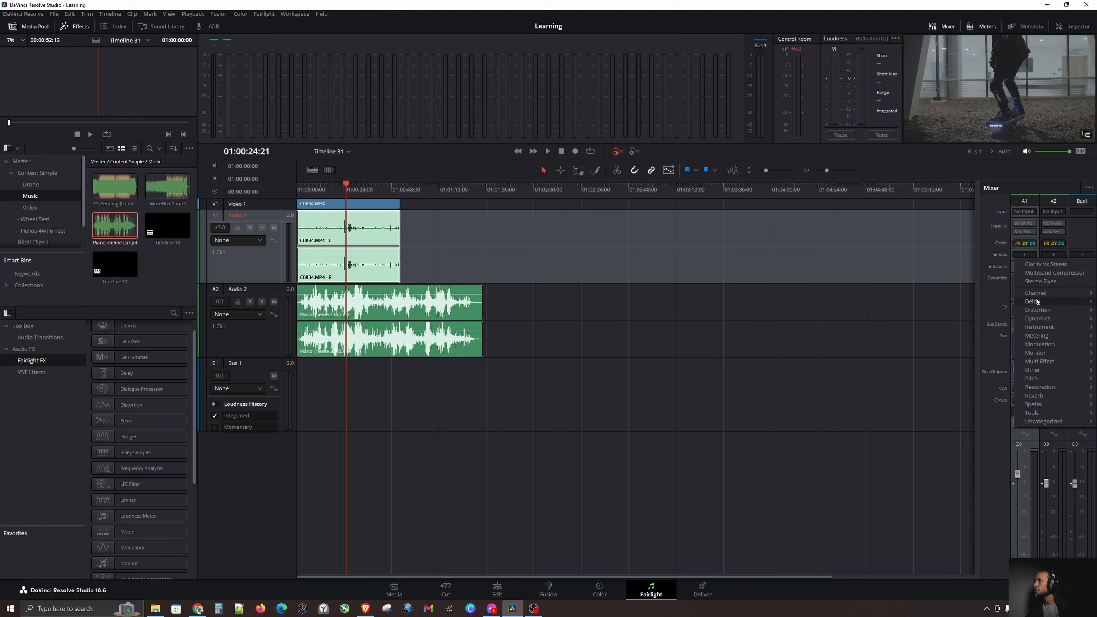
pyautogui.moveTo(1033, 302)
pyautogui.click(986, 301)
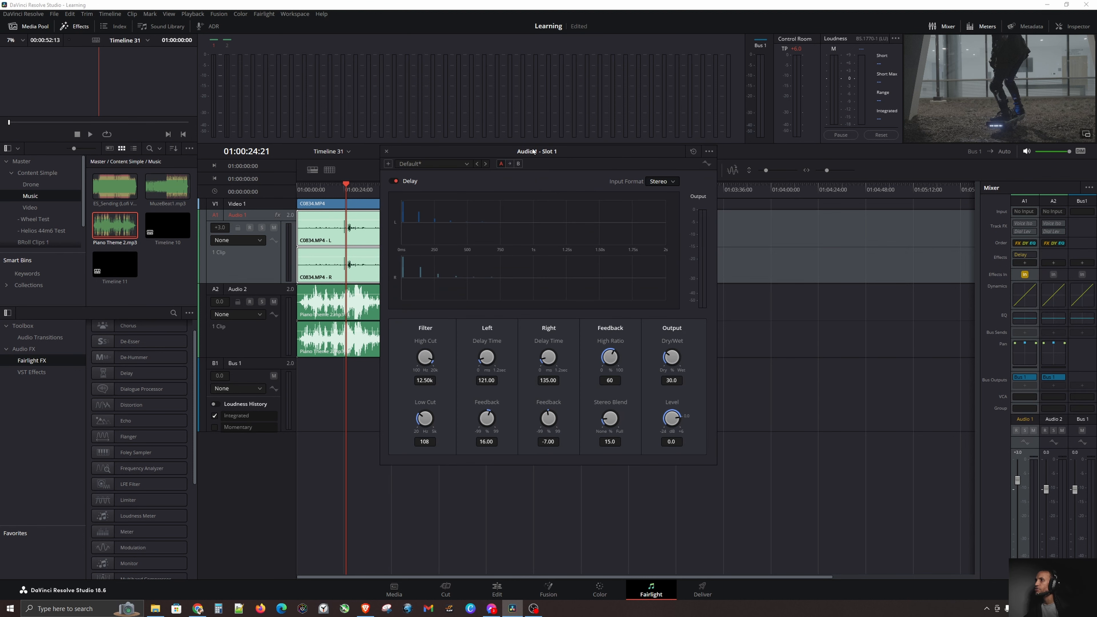
pyautogui.moveTo(504, 153); pyautogui.dragTo(665, 155)
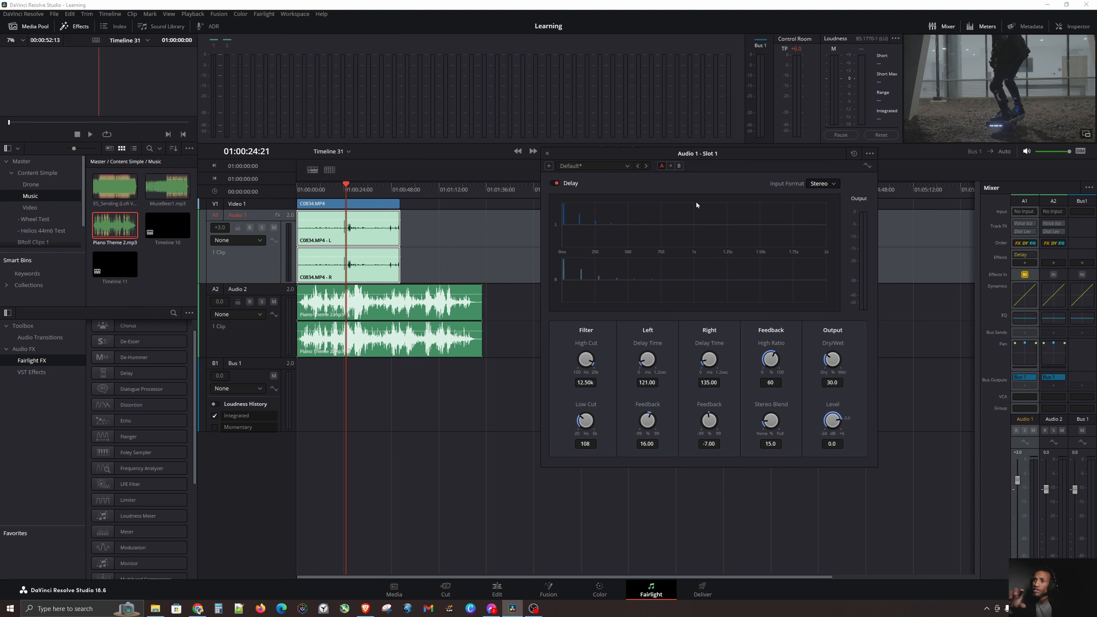
pyautogui.click(498, 217)
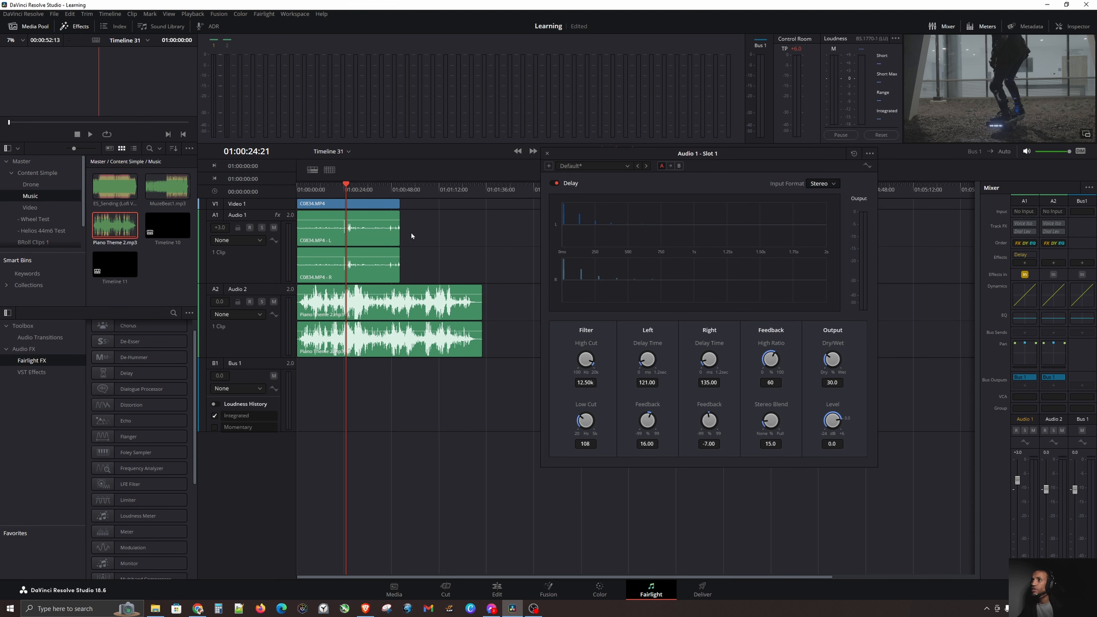
pyautogui.click(346, 231)
pyautogui.click(262, 255)
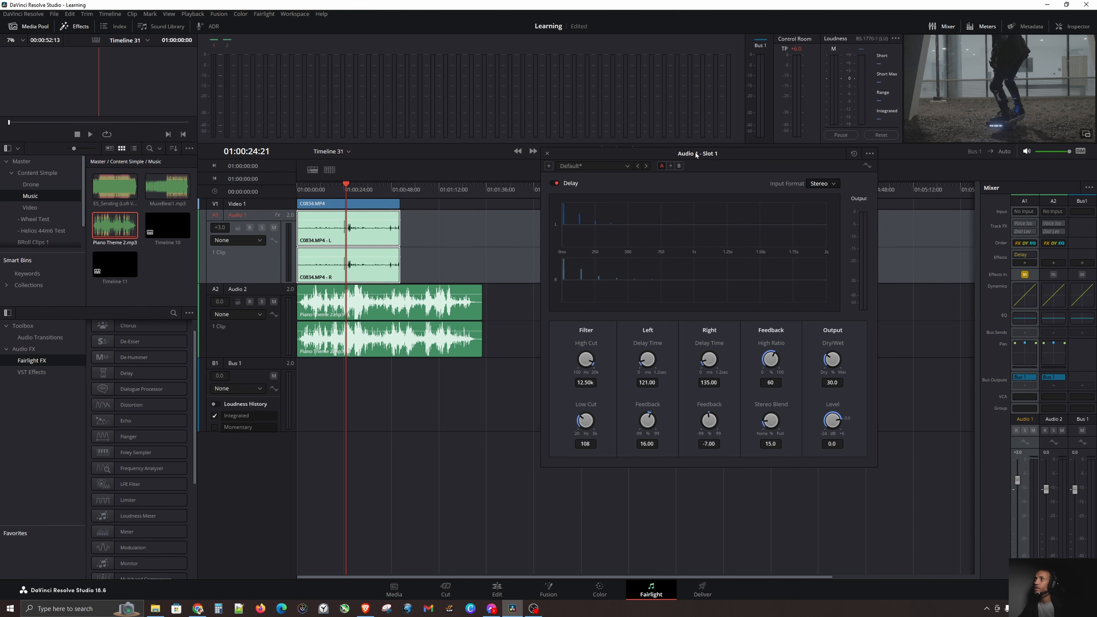
pyautogui.moveTo(695, 152); pyautogui.dragTo(643, 153)
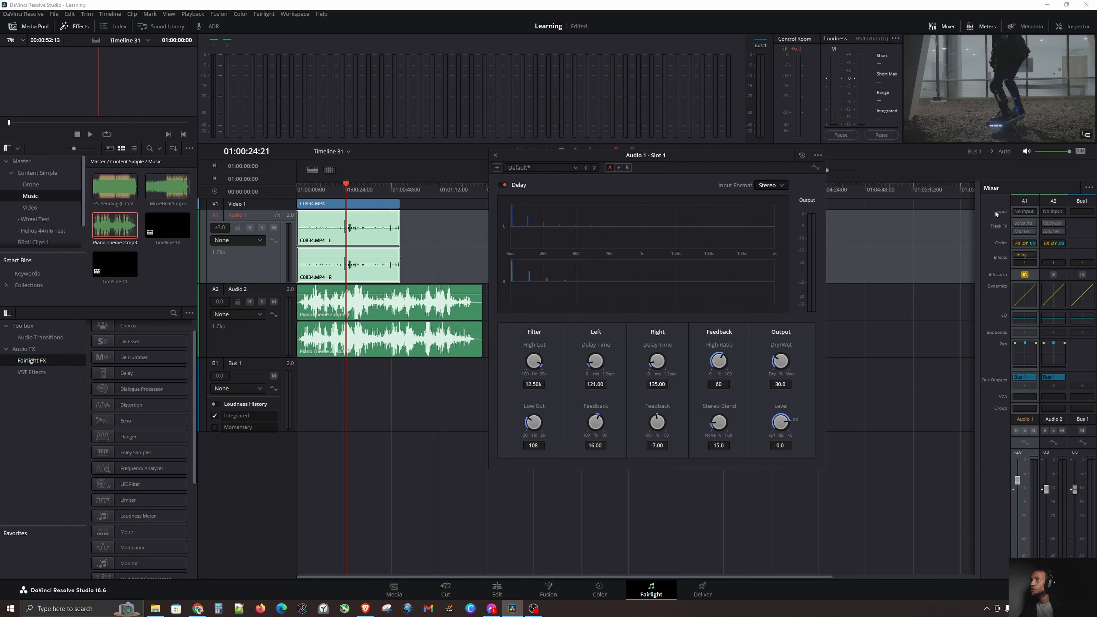
# - Add the Monitor plugin to the Audio 1 channel
pyautogui.click(1030, 264)
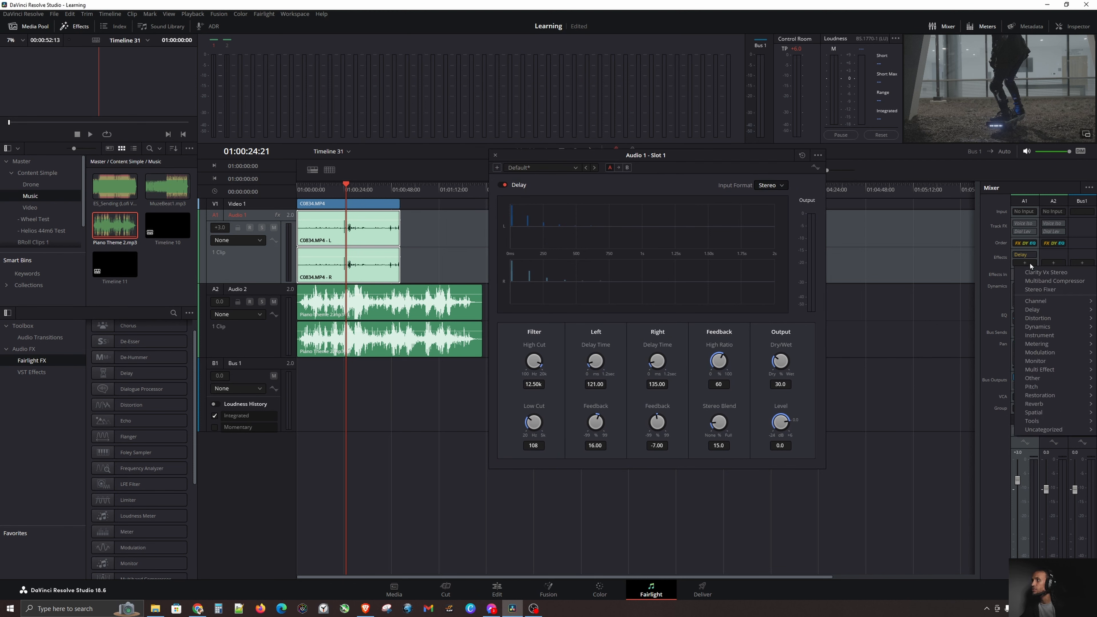
pyautogui.moveTo(1037, 361)
pyautogui.click(992, 362)
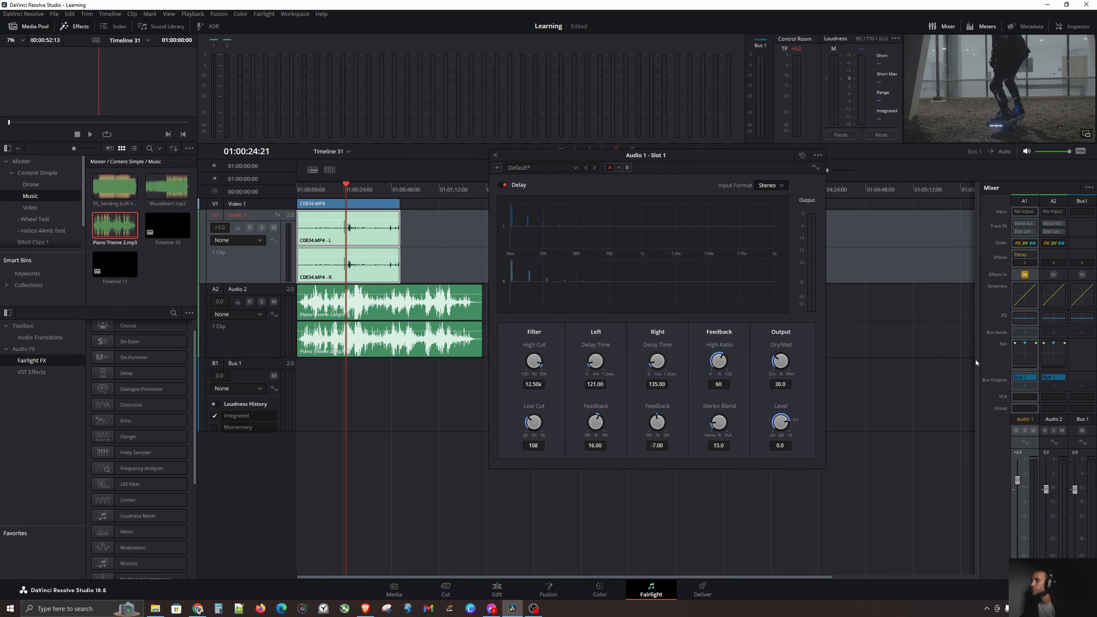
# - Add the Vocal Channel effect to Audio 1 after the Delay, and spread out the three effect windows
pyautogui.click(1026, 263)
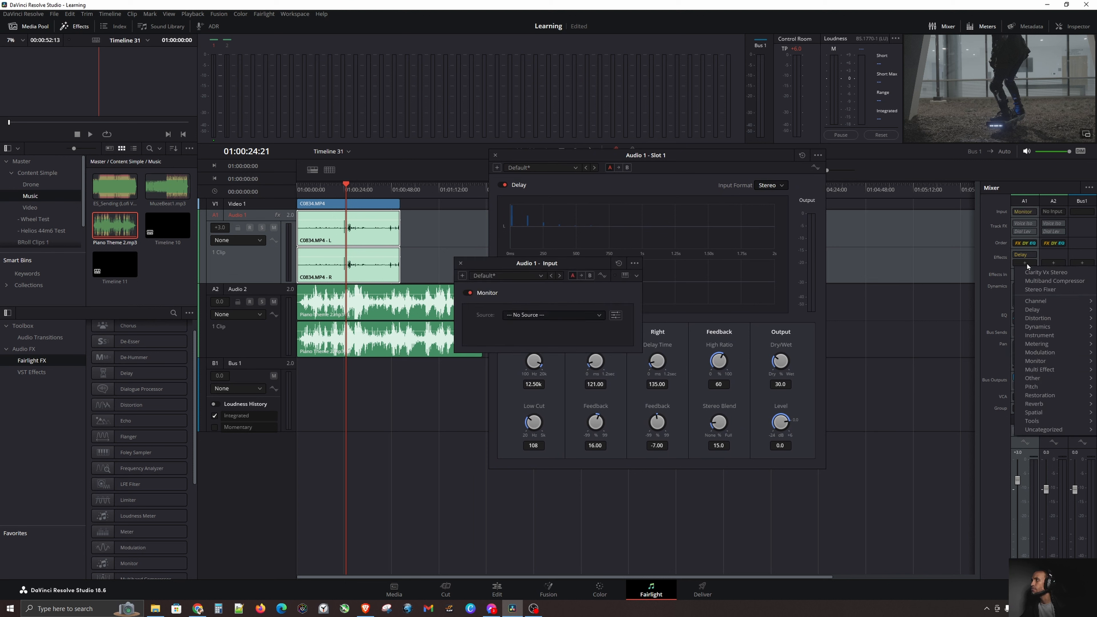
pyautogui.moveTo(1054, 312)
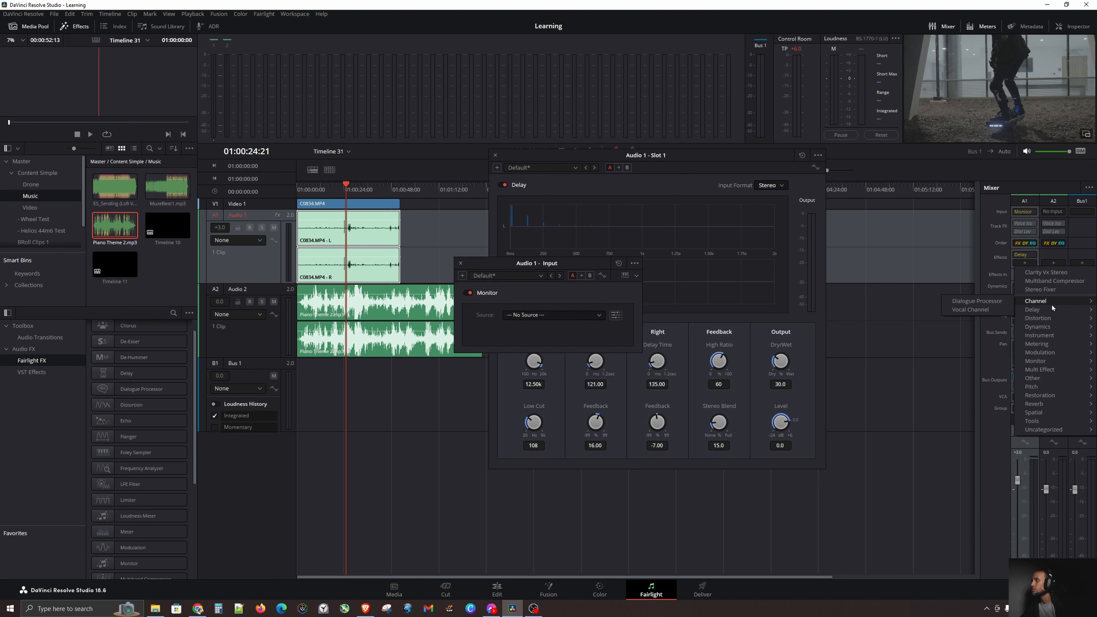
pyautogui.click(970, 302)
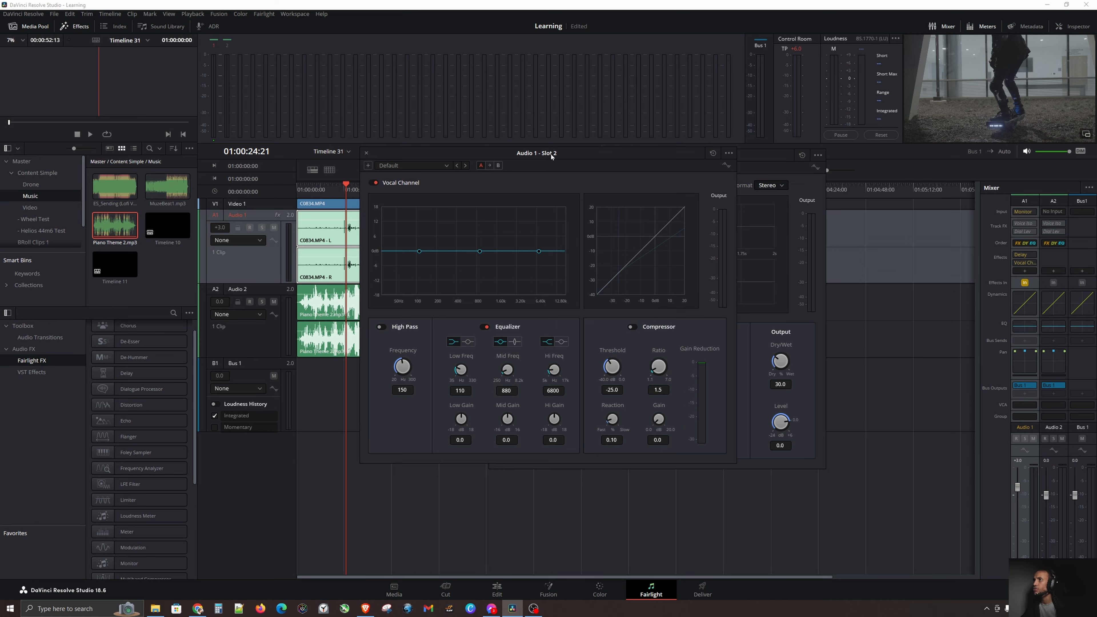
pyautogui.moveTo(551, 156); pyautogui.dragTo(786, 286)
pyautogui.moveTo(587, 269); pyautogui.dragTo(462, 343)
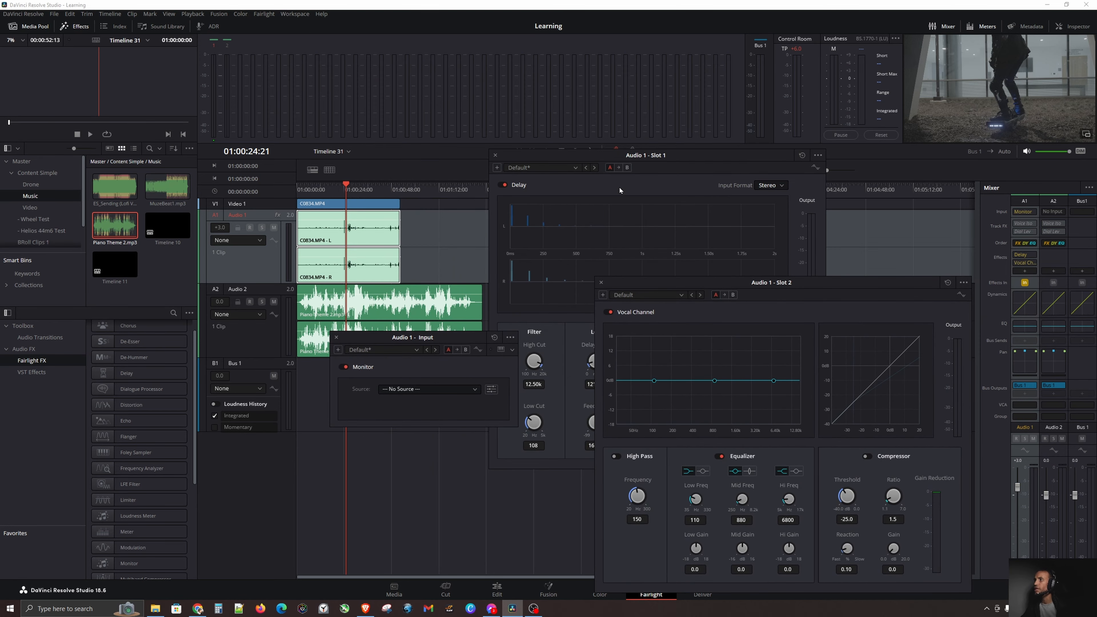
pyautogui.moveTo(652, 162); pyautogui.dragTo(633, 79)
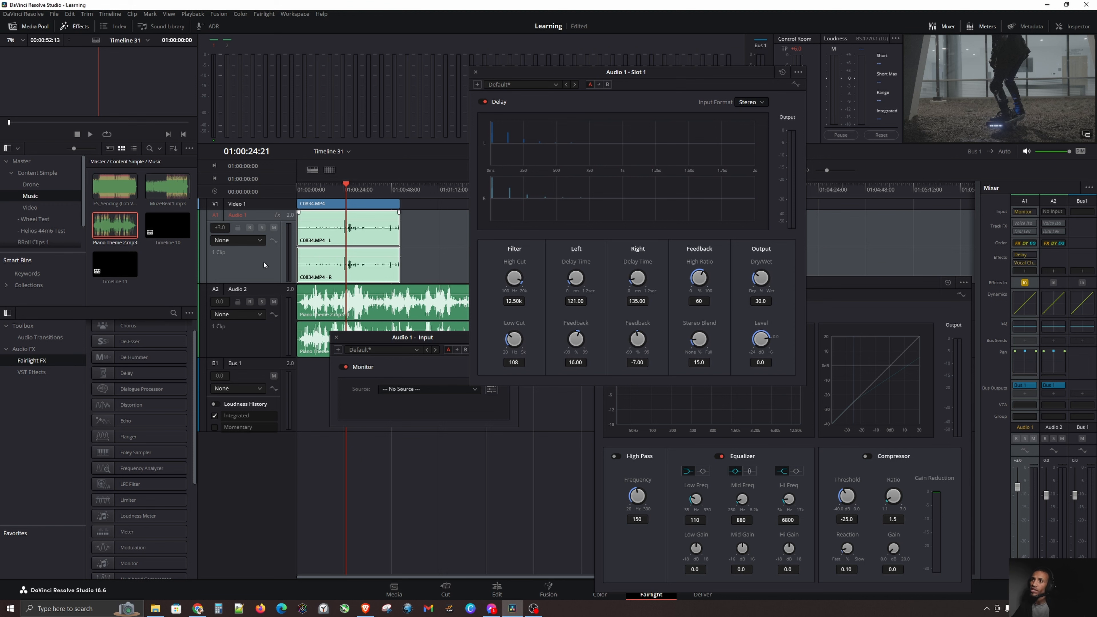
# - Deselect the Audio 1 track and close the Delay, Monitor and Vocal Channel windows
pyautogui.click(437, 269)
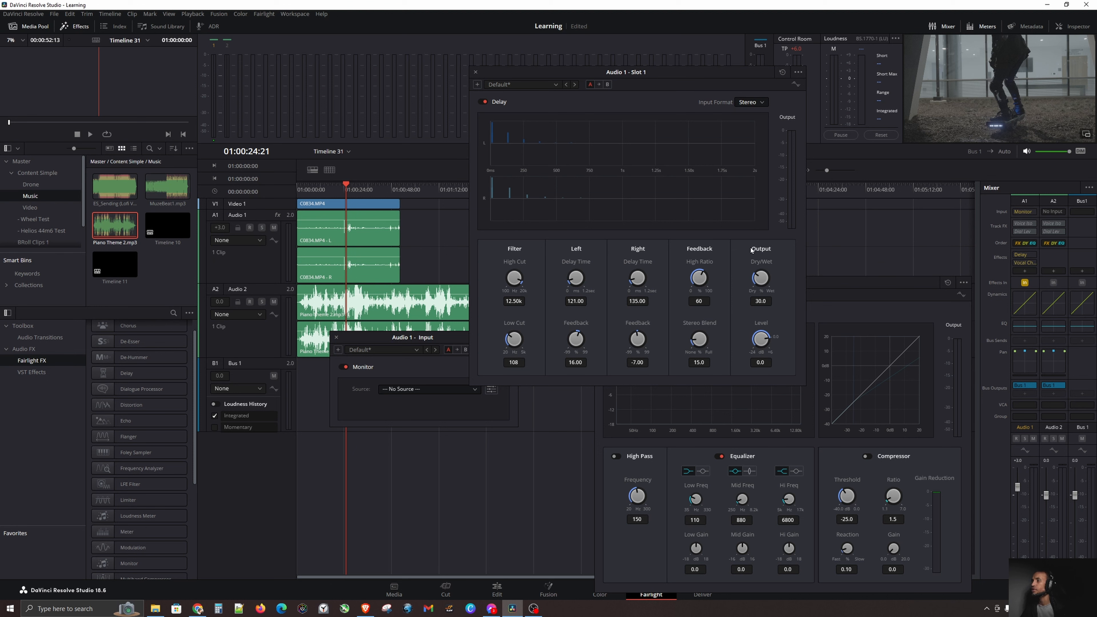
pyautogui.click(476, 72)
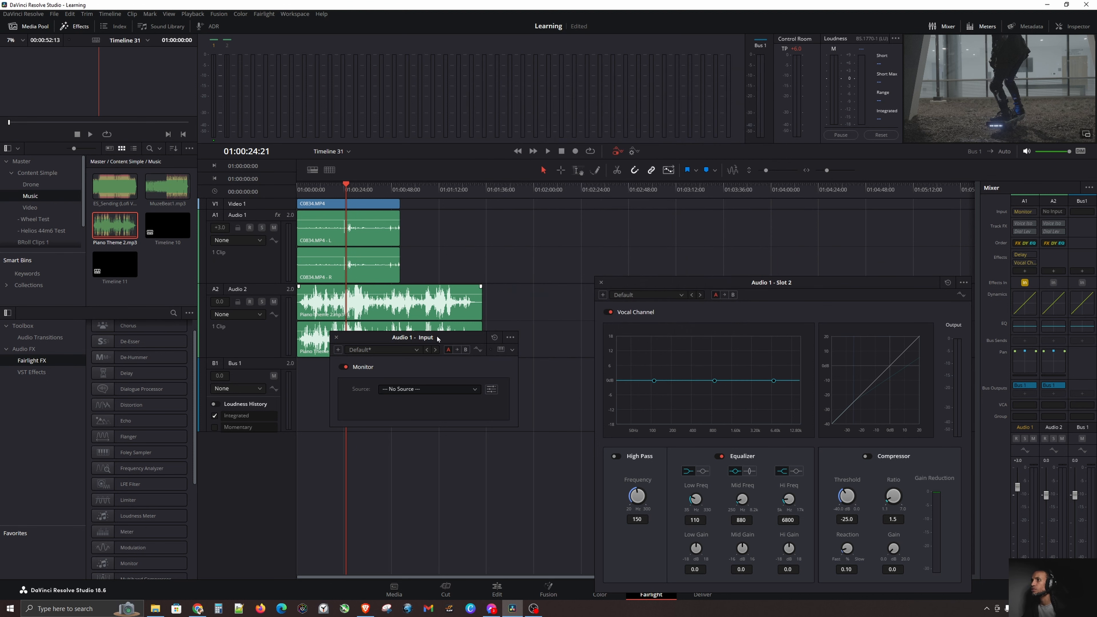
pyautogui.click(337, 338)
pyautogui.moveTo(762, 284); pyautogui.dragTo(541, 173)
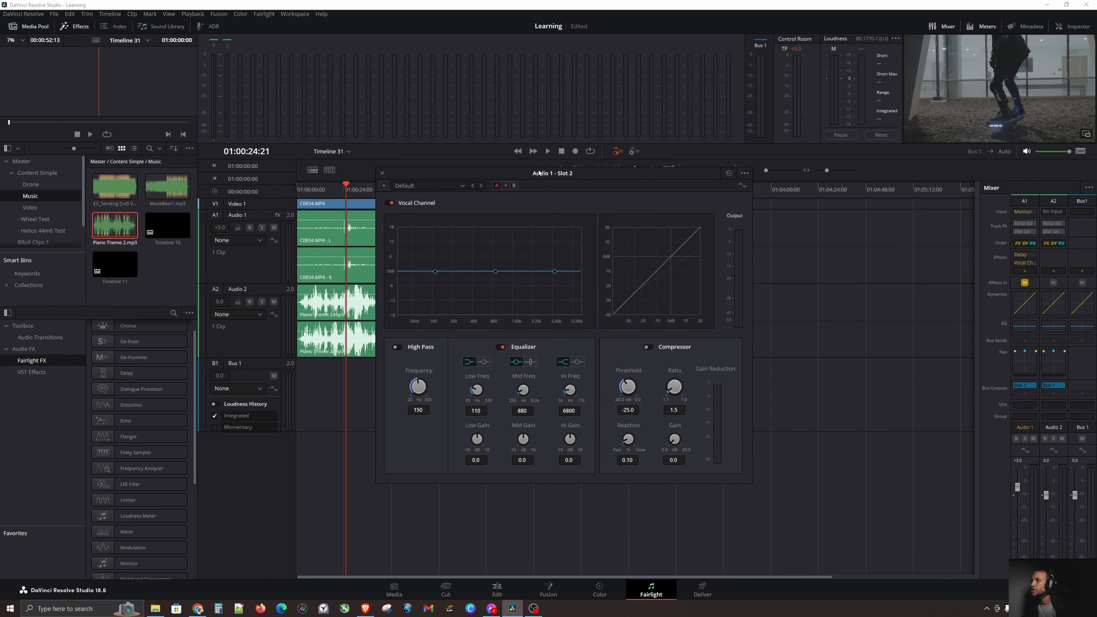
pyautogui.click(381, 172)
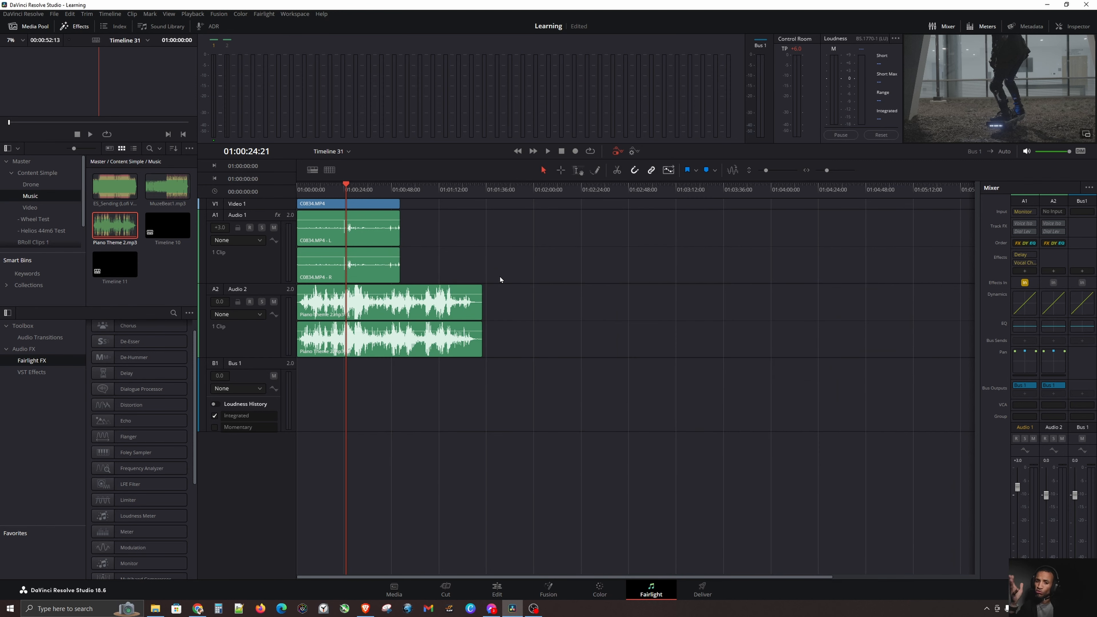
# - Reopen the controls of Audio 1's Delay effect from its mixer slot to review them, and close the window
pyautogui.moveTo(1024, 260)
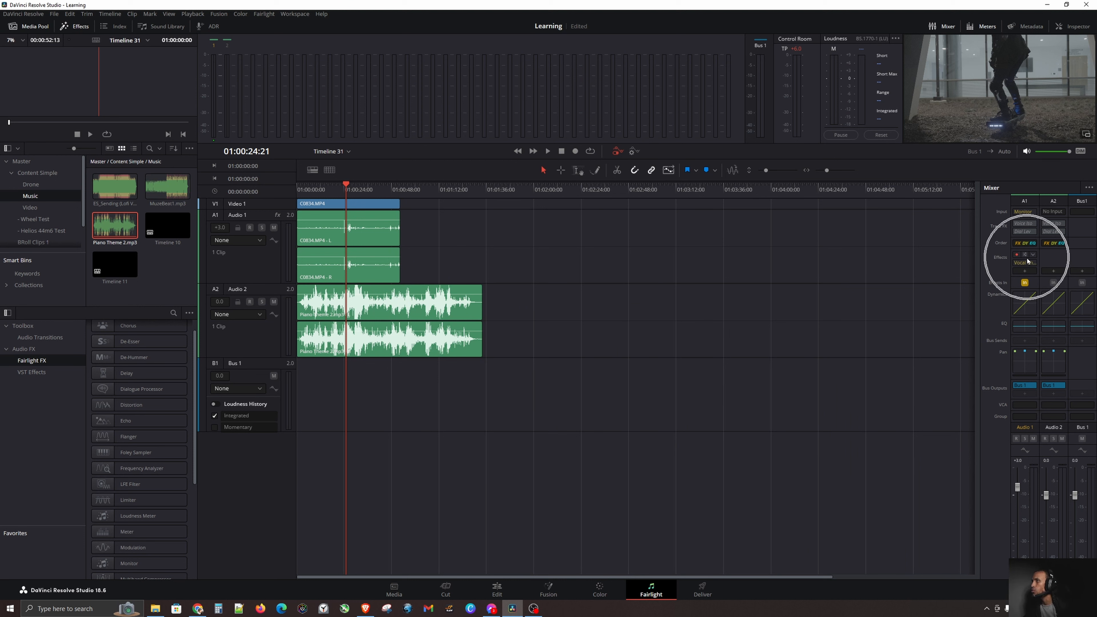
pyautogui.click(1026, 258)
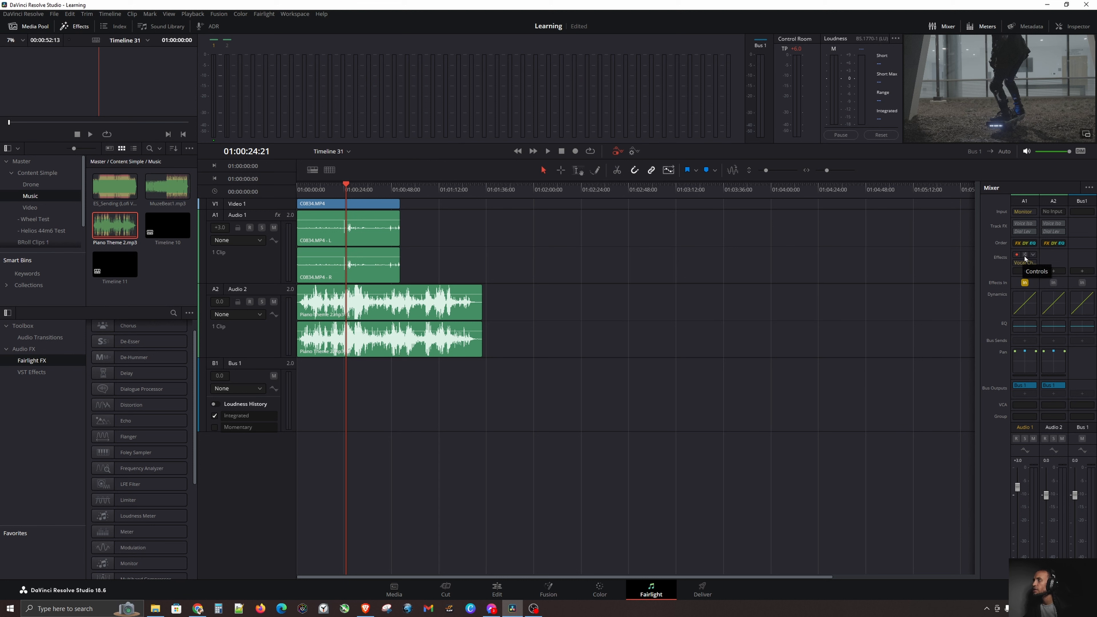
pyautogui.click(1024, 254)
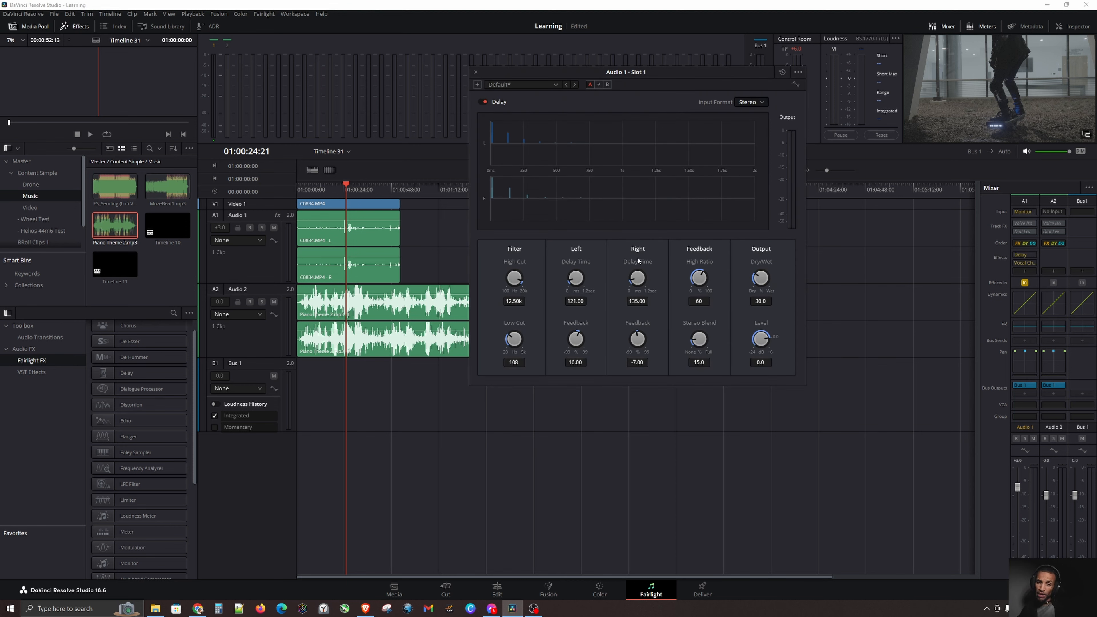
pyautogui.click(477, 72)
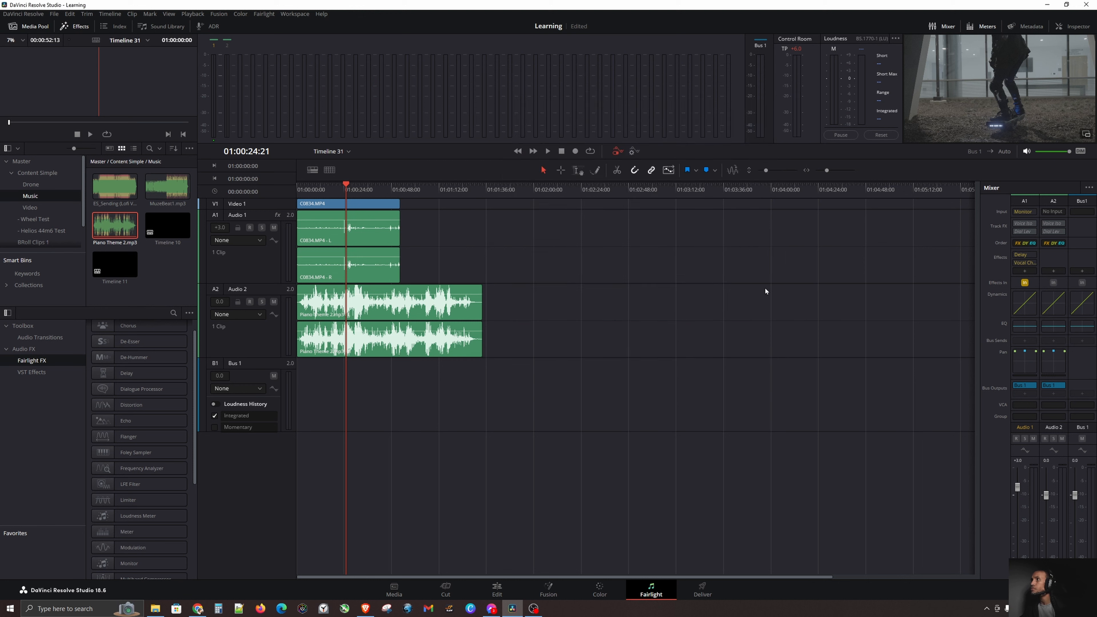
# - In the Dynamics of Audio 1, enable the Compressor with a threshold of about -35.8 and a 1.9:1 ratio
pyautogui.click(1023, 306)
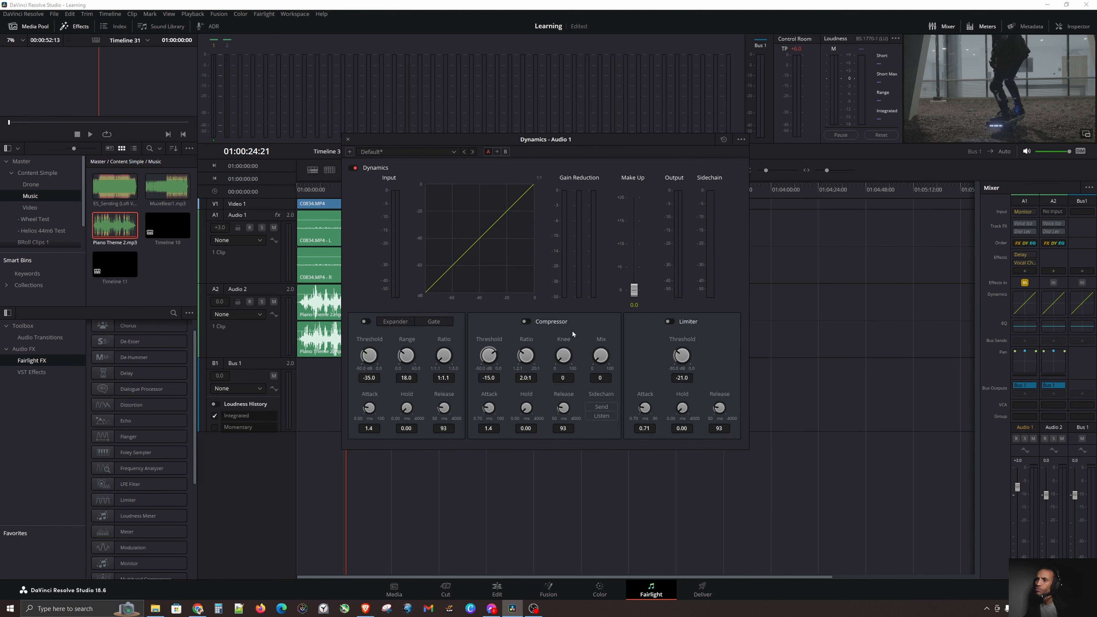
pyautogui.click(526, 321)
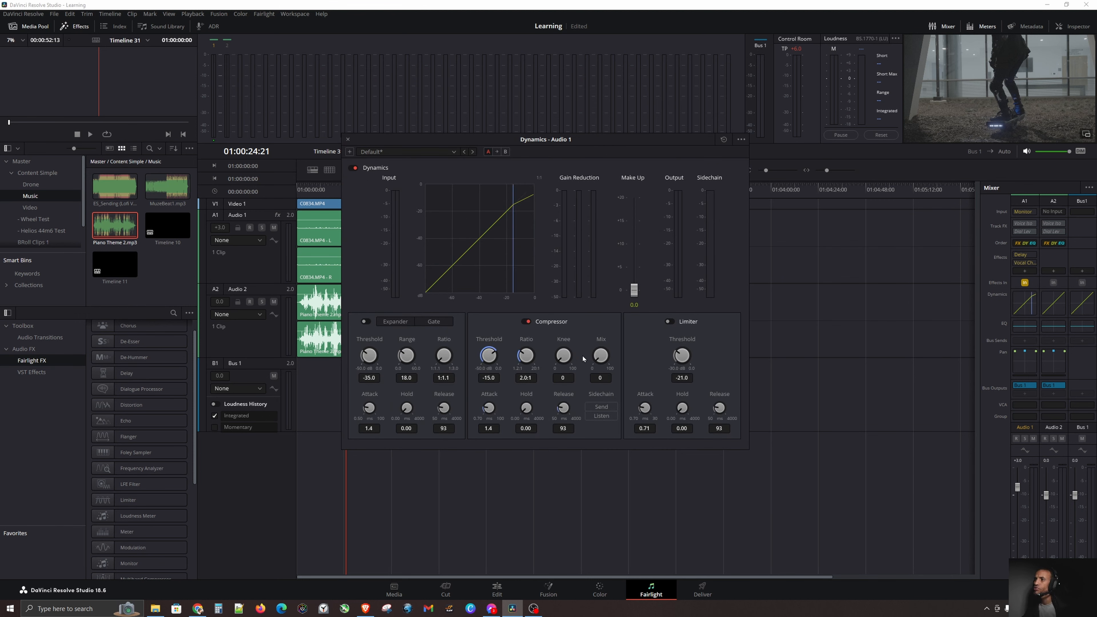
pyautogui.moveTo(530, 342); pyautogui.dragTo(442, 369)
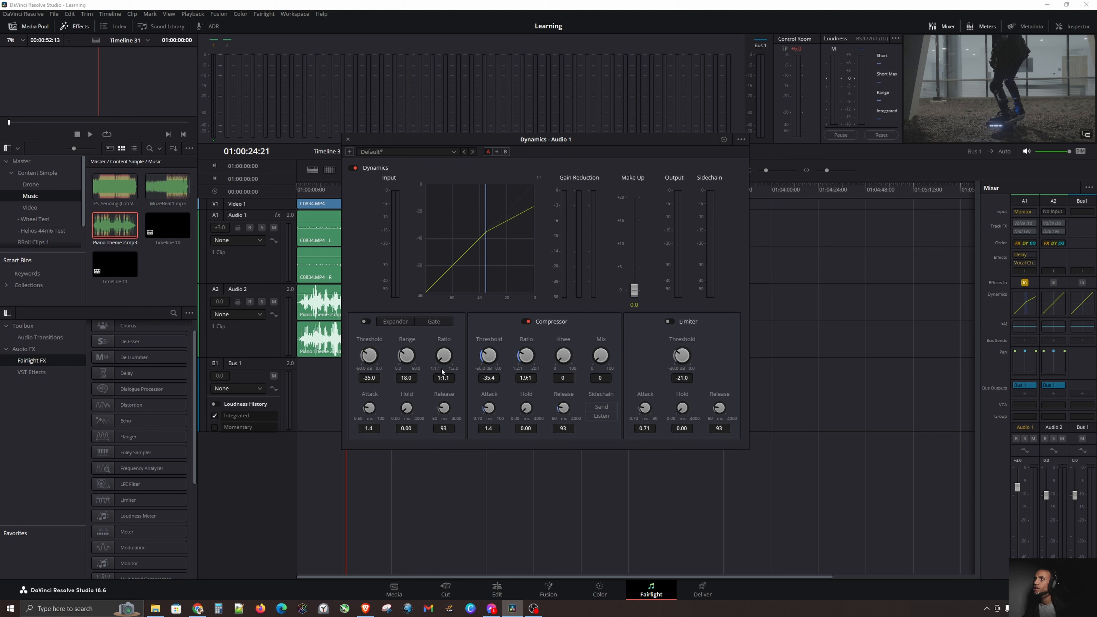
# - Enable the Expander for Audio 1 with a range of about 22.8, and close the Dynamics window
pyautogui.click(367, 322)
pyautogui.moveTo(412, 355); pyautogui.dragTo(418, 349)
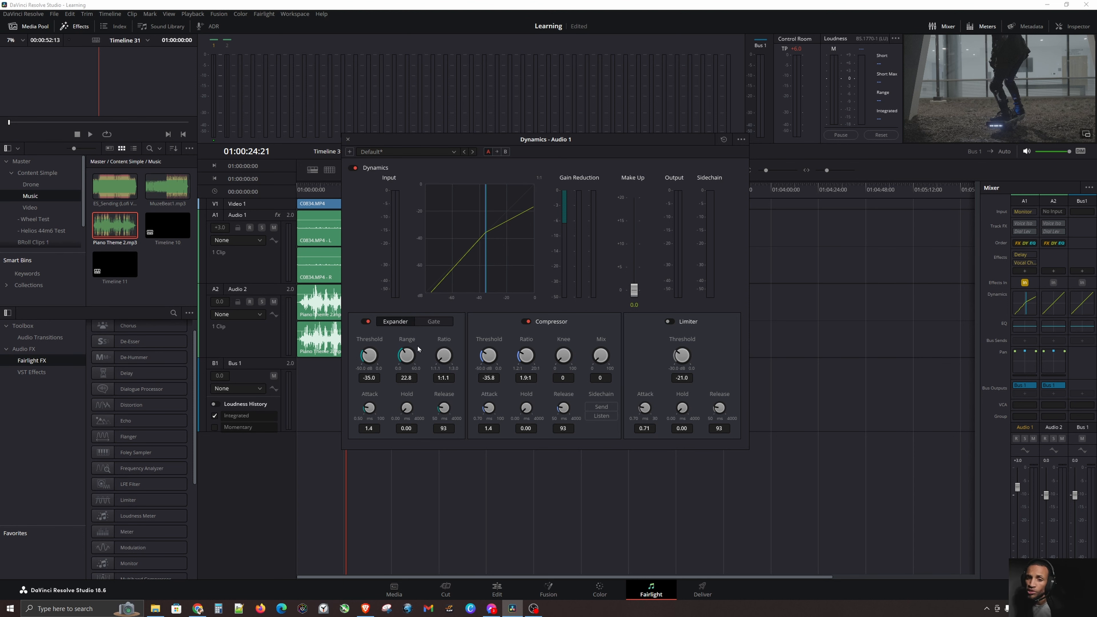
pyautogui.press('ctrl')
pyautogui.press('ctrl')
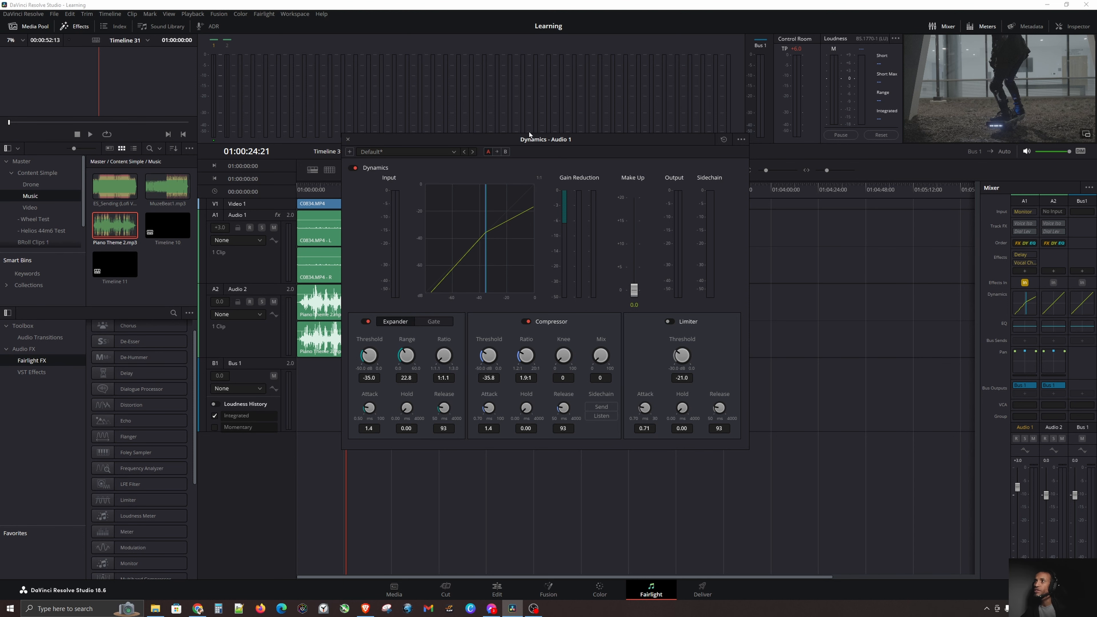
pyautogui.moveTo(538, 141); pyautogui.dragTo(606, 96)
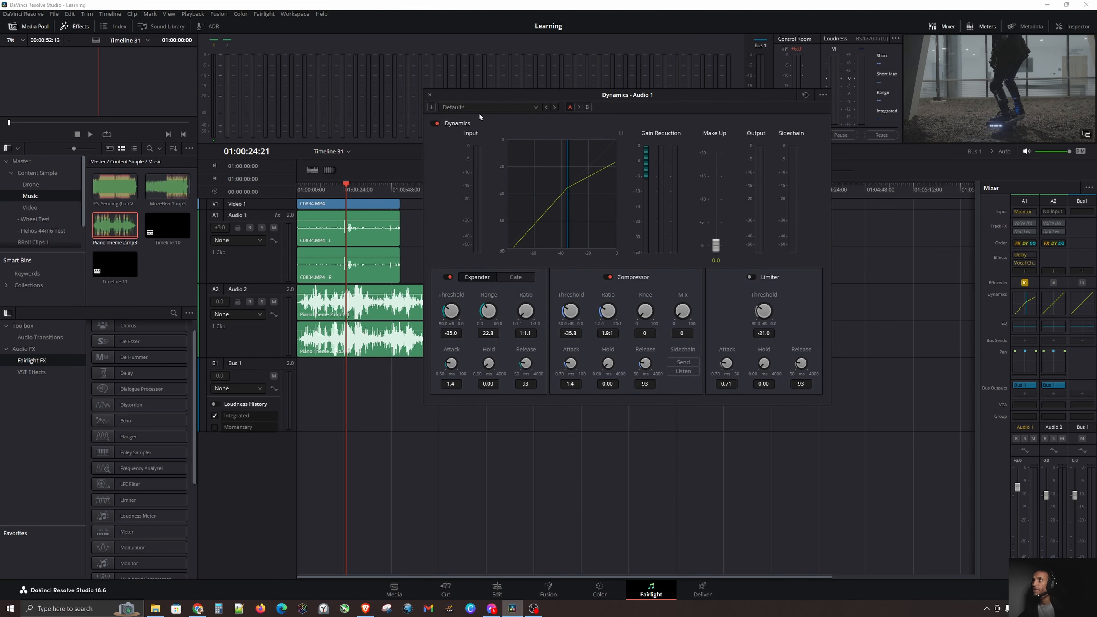
pyautogui.click(430, 96)
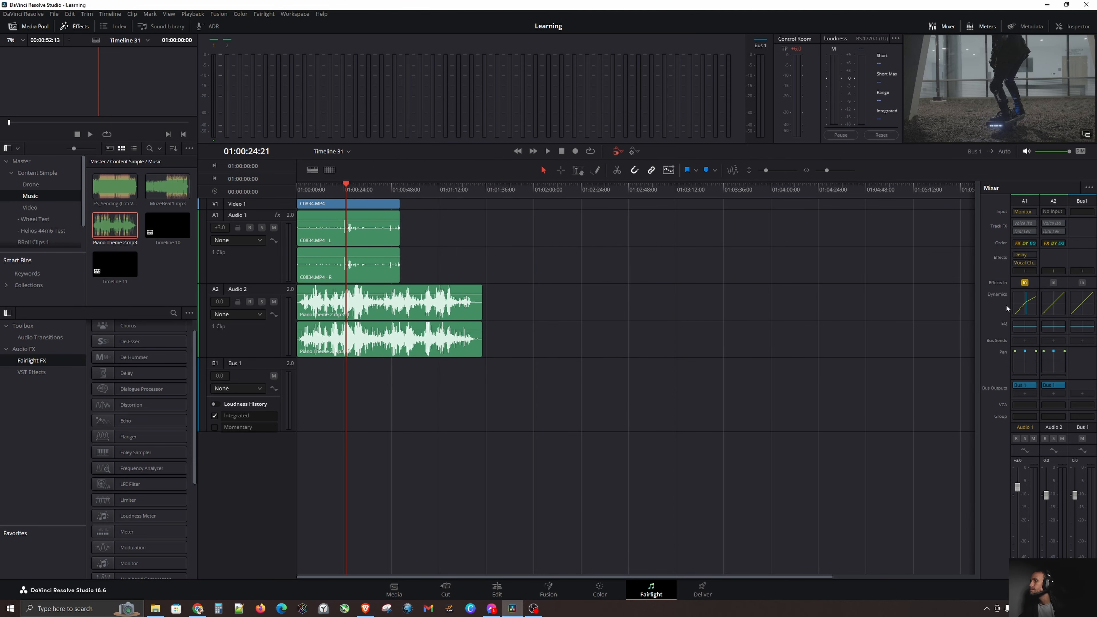
# - In Audio 1's equalizer, set band 3 to 69 Hz at +10.9 dB, band 5 to 4k9 at +10.2 and band 4 to 1k0 at -2.9
pyautogui.click(1026, 327)
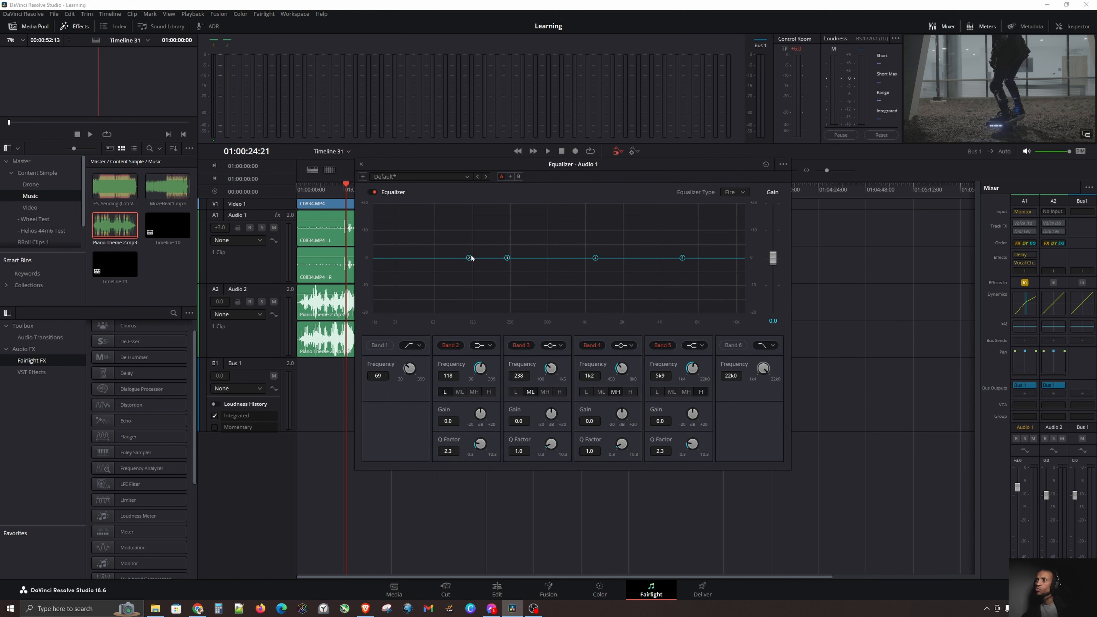
pyautogui.moveTo(508, 258); pyautogui.dragTo(441, 231)
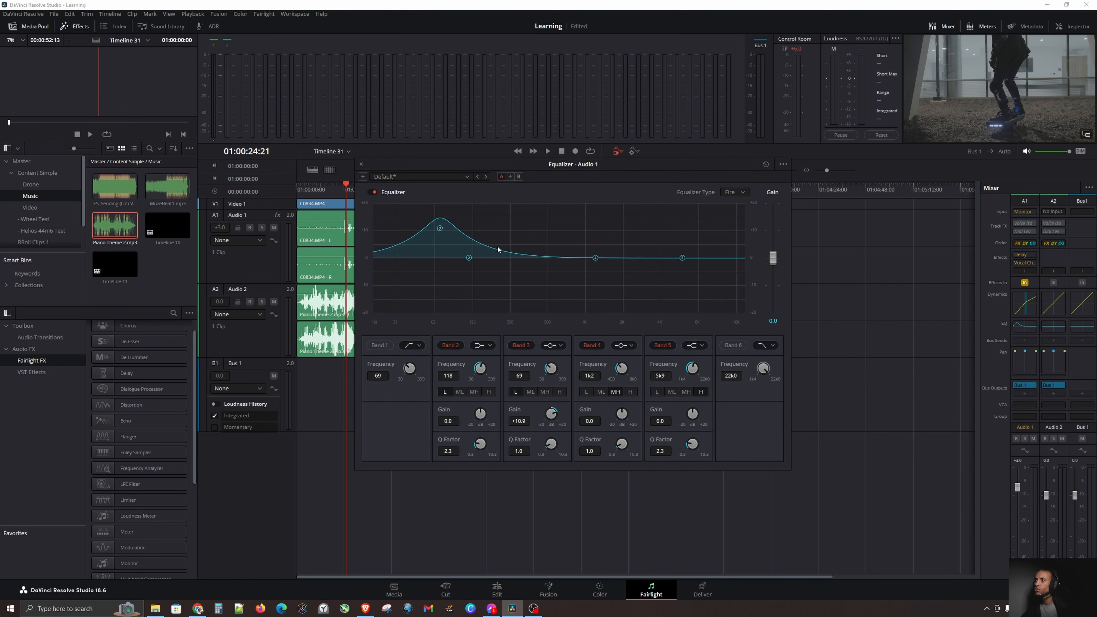
pyautogui.moveTo(683, 258); pyautogui.dragTo(672, 229)
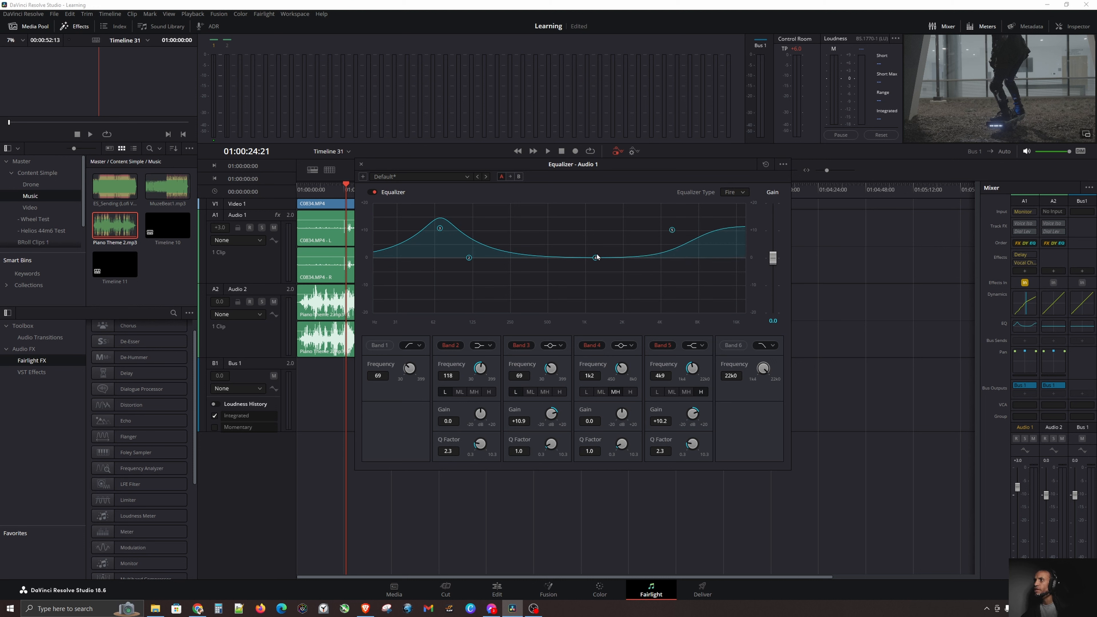
pyautogui.moveTo(595, 258); pyautogui.dragTo(590, 267)
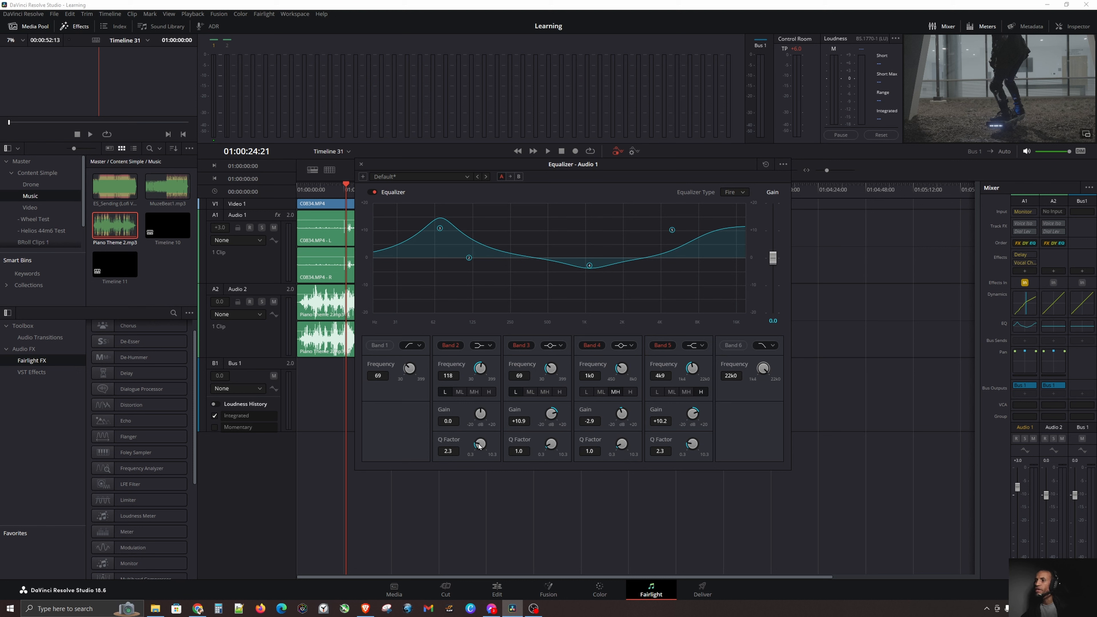
# - Set the Q Factor to 0.3 for band 2 and 2.4 for band 3, save the project and close the equalizer
pyautogui.moveTo(477, 443); pyautogui.dragTo(555, 437)
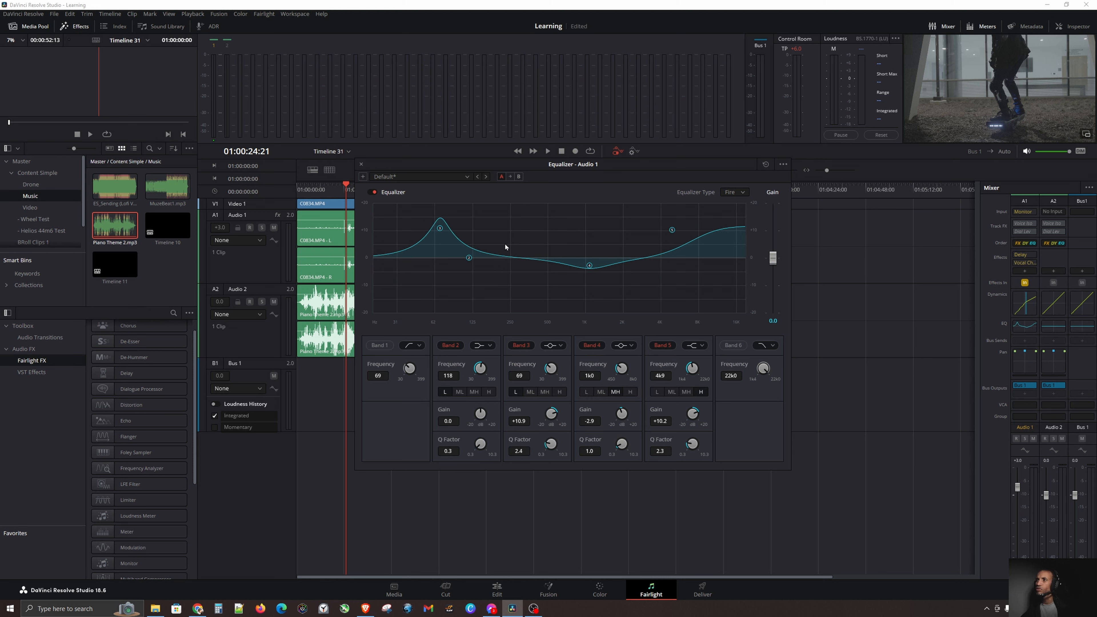
pyautogui.hotkey('ctrl', 's')
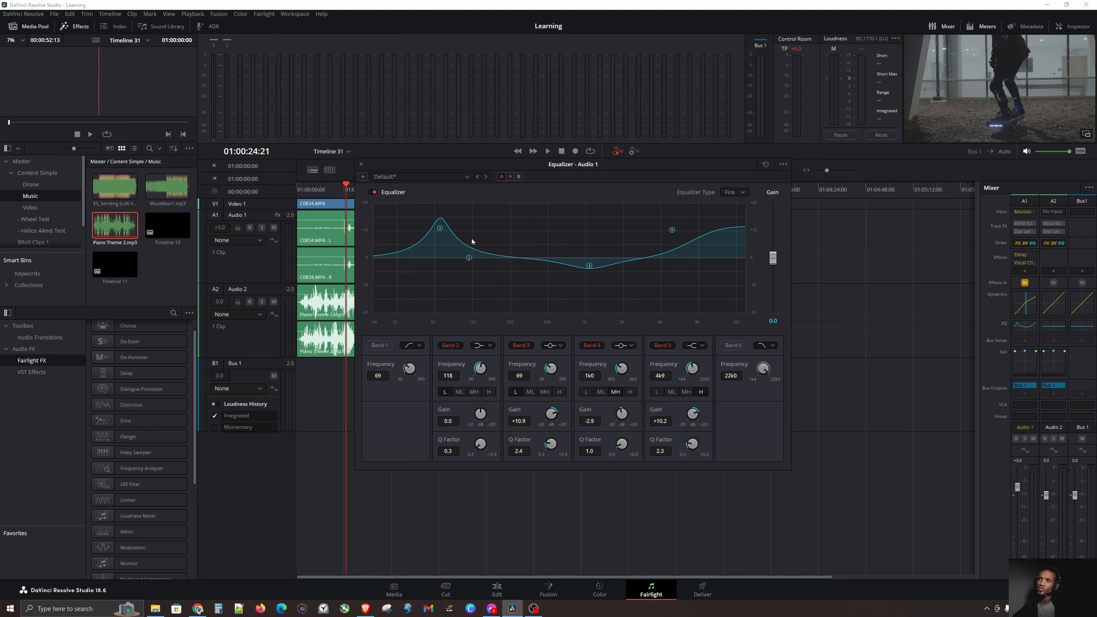
pyautogui.click(362, 164)
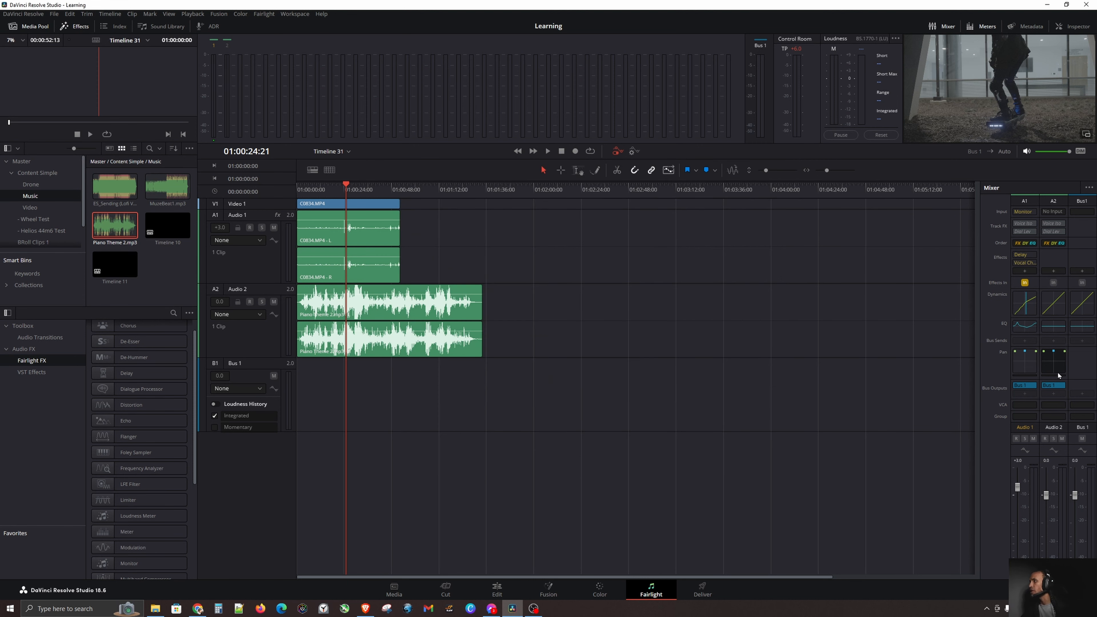
# - Open the pan controls of Audio 1 and move the pan point to about 2R and 68F
pyautogui.doubleClick(1027, 364)
pyautogui.moveTo(575, 172); pyautogui.dragTo(566, 170)
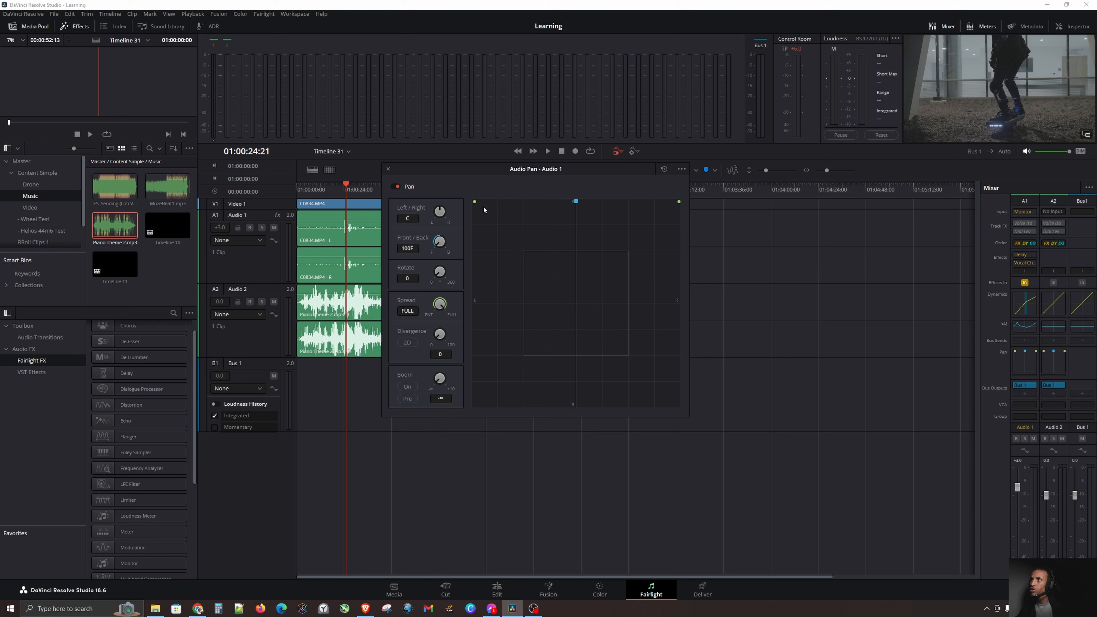
pyautogui.moveTo(577, 201); pyautogui.dragTo(577, 217)
pyautogui.click(641, 381)
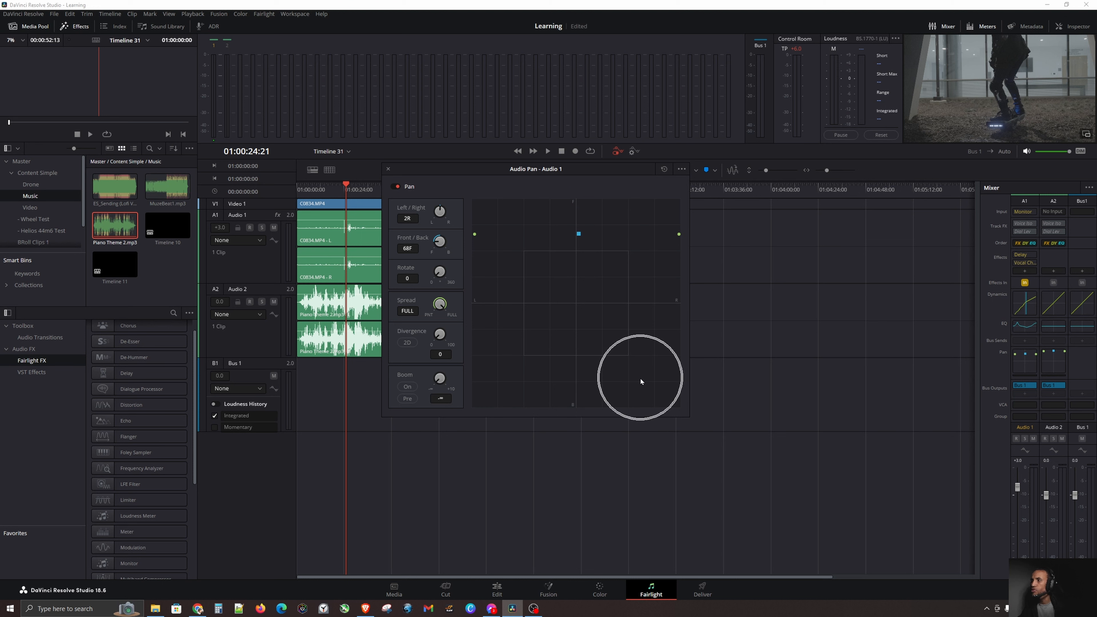
pyautogui.click(498, 265)
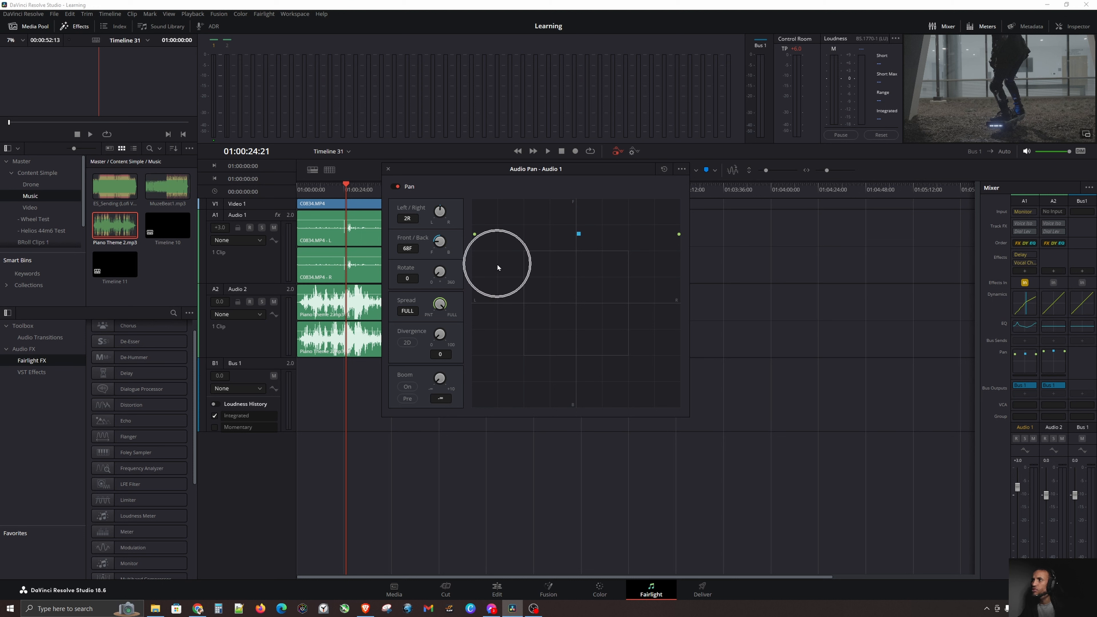
pyautogui.click(526, 241)
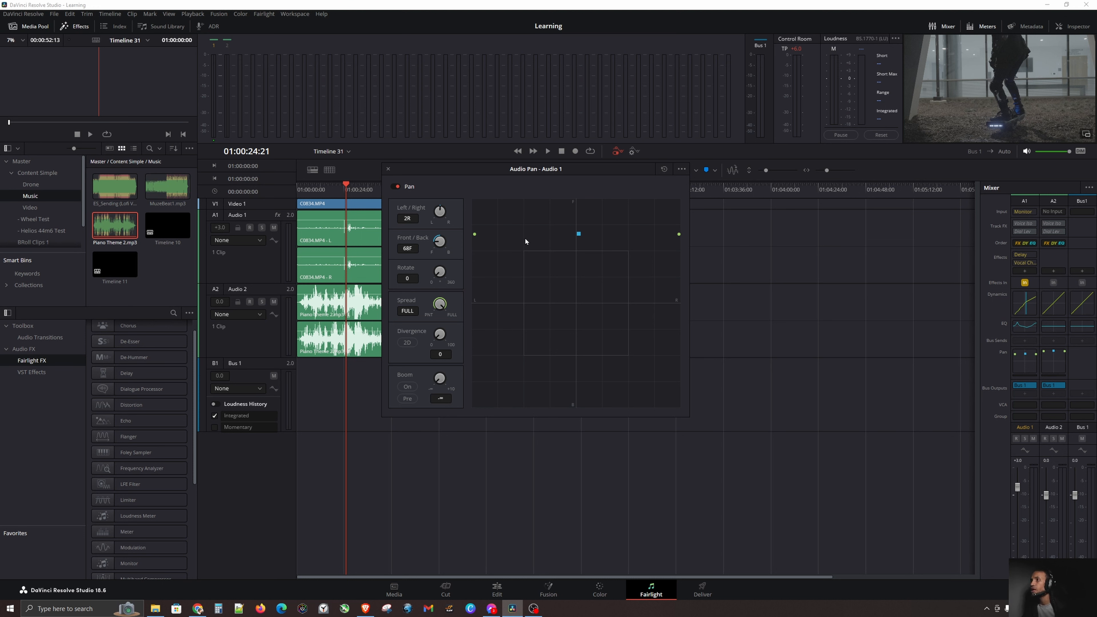
pyautogui.click(513, 240)
pyautogui.click(487, 232)
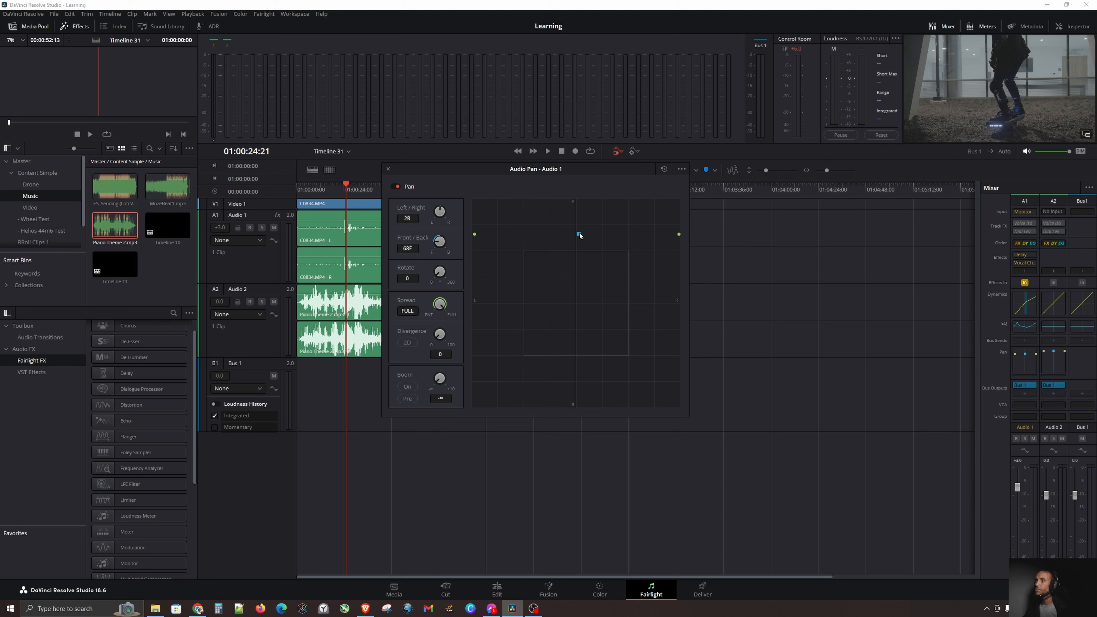
# - Return Audio 1's pan point to the front edge at about 1R and 100F, and save the project
pyautogui.moveTo(575, 203); pyautogui.dragTo(578, 197)
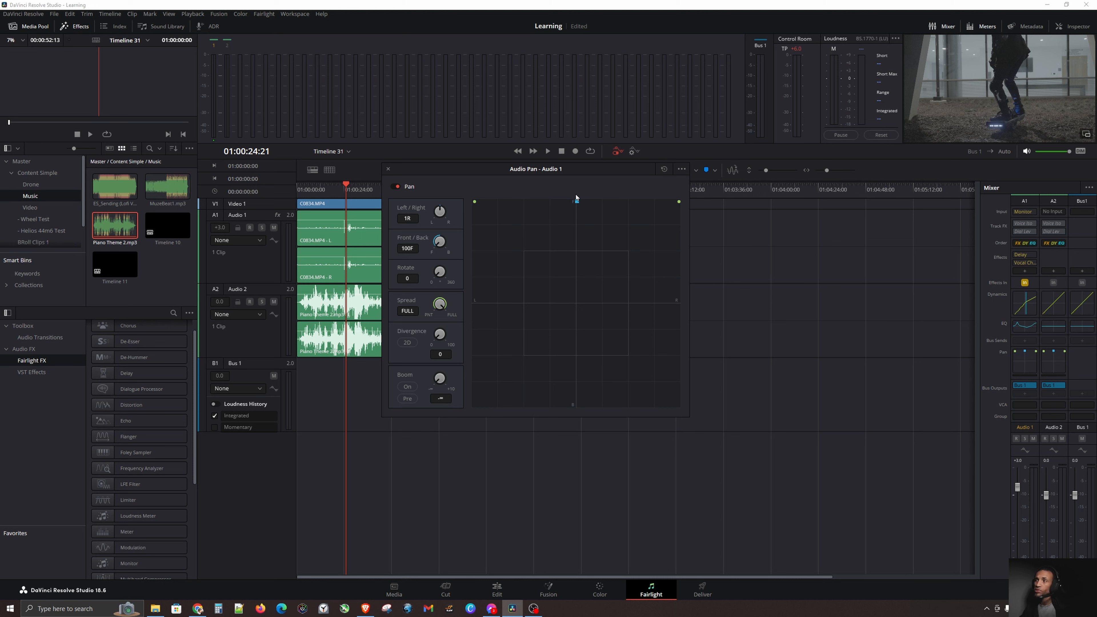
pyautogui.hotkey('ctrl', 's')
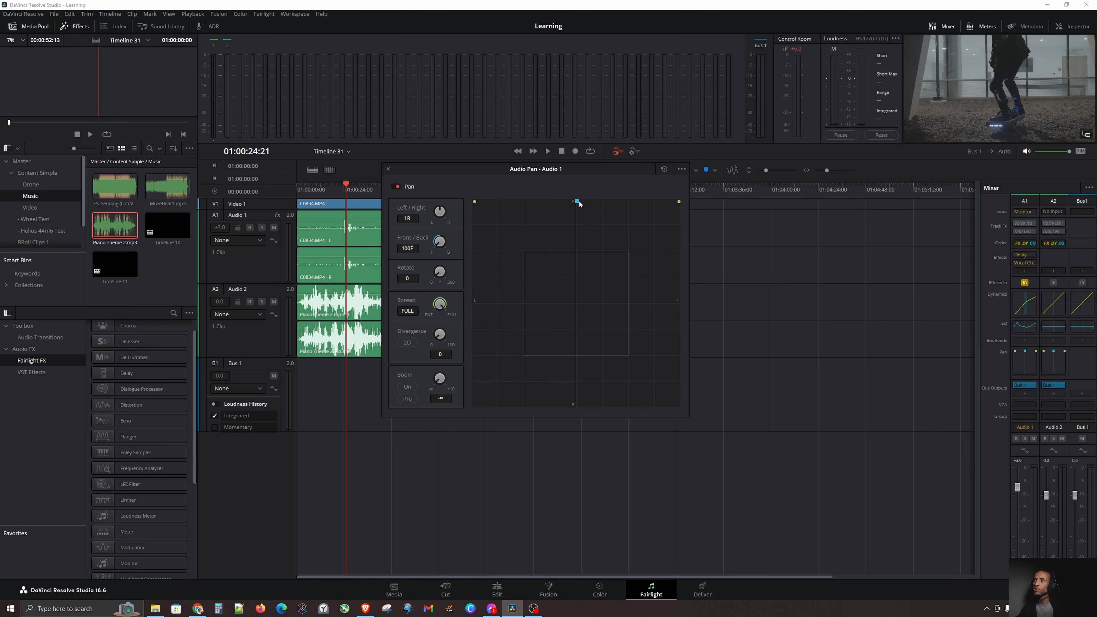
# - Try Audio 1's pan point near the front-right corner, settle it at 1R with Front / Back at C, and close the pan window
pyautogui.moveTo(579, 200); pyautogui.dragTo(577, 305)
pyautogui.moveTo(579, 301); pyautogui.dragTo(676, 209)
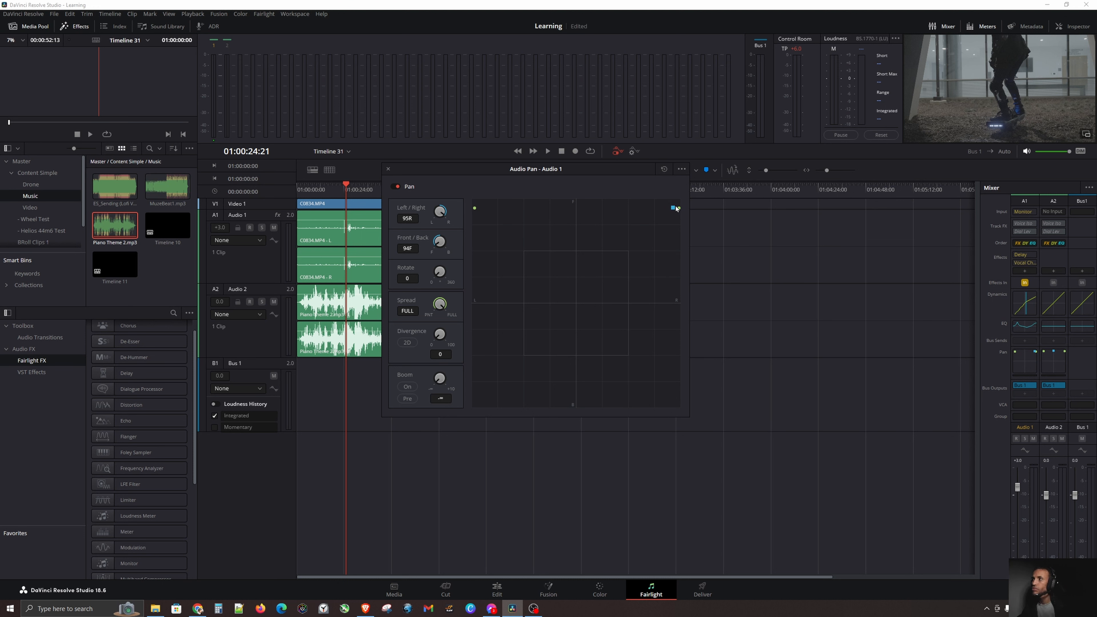
pyautogui.moveTo(676, 210); pyautogui.dragTo(578, 307)
pyautogui.moveTo(460, 168); pyautogui.dragTo(487, 180)
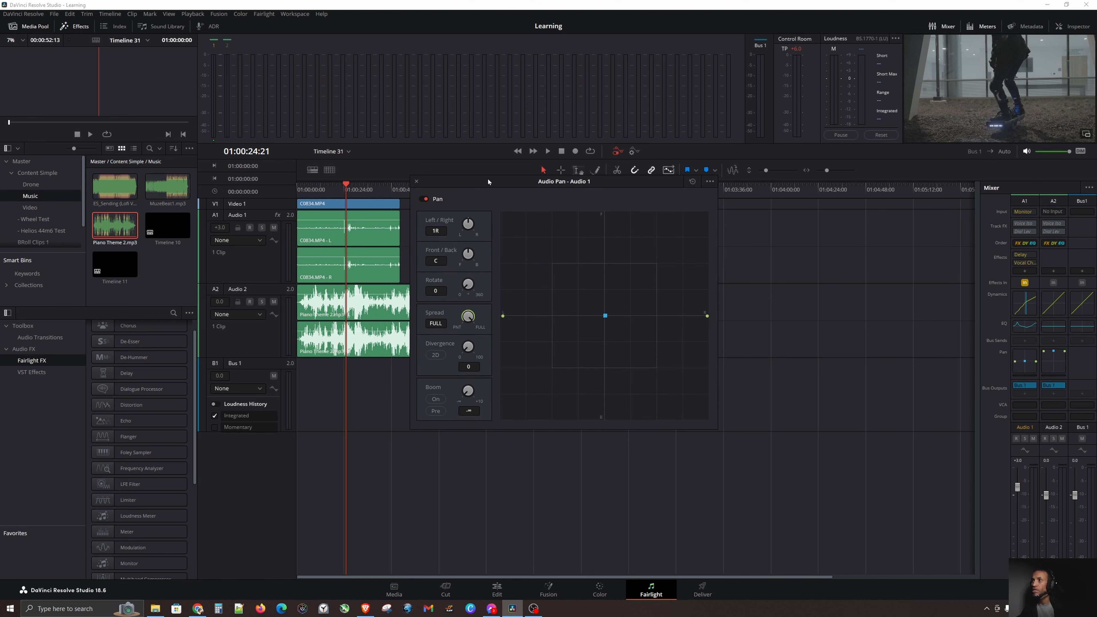
pyautogui.click(417, 182)
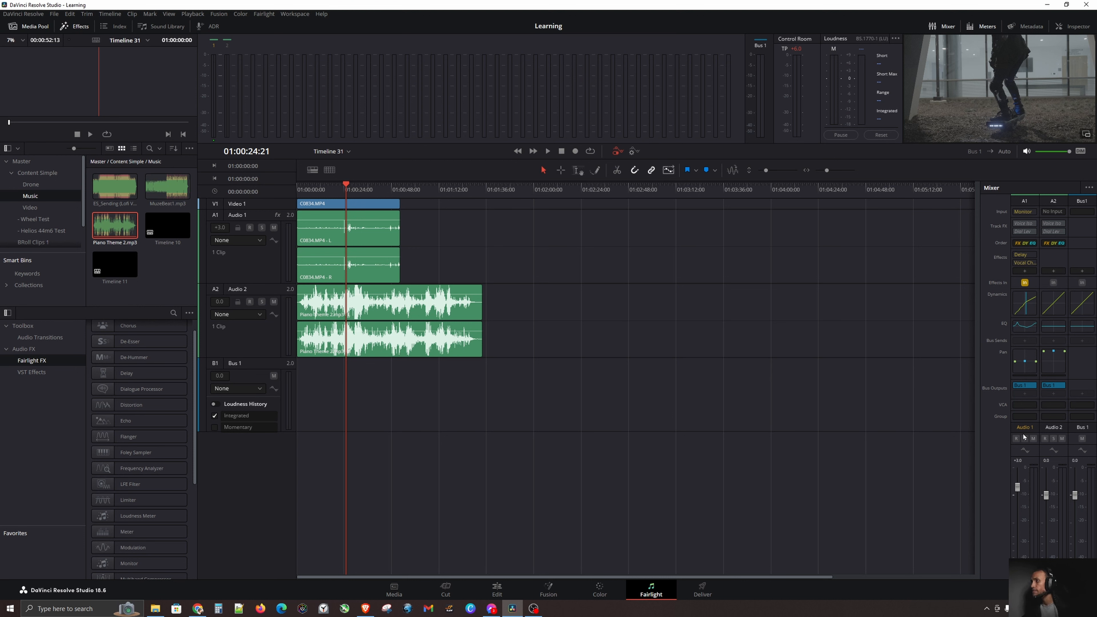
# - Lower Audio 1's fader to about -2.9 and mute both audio tracks, moving the playhead to 01:00:10:14 before muting Audio 2
pyautogui.moveTo(1017, 488); pyautogui.dragTo(1018, 510)
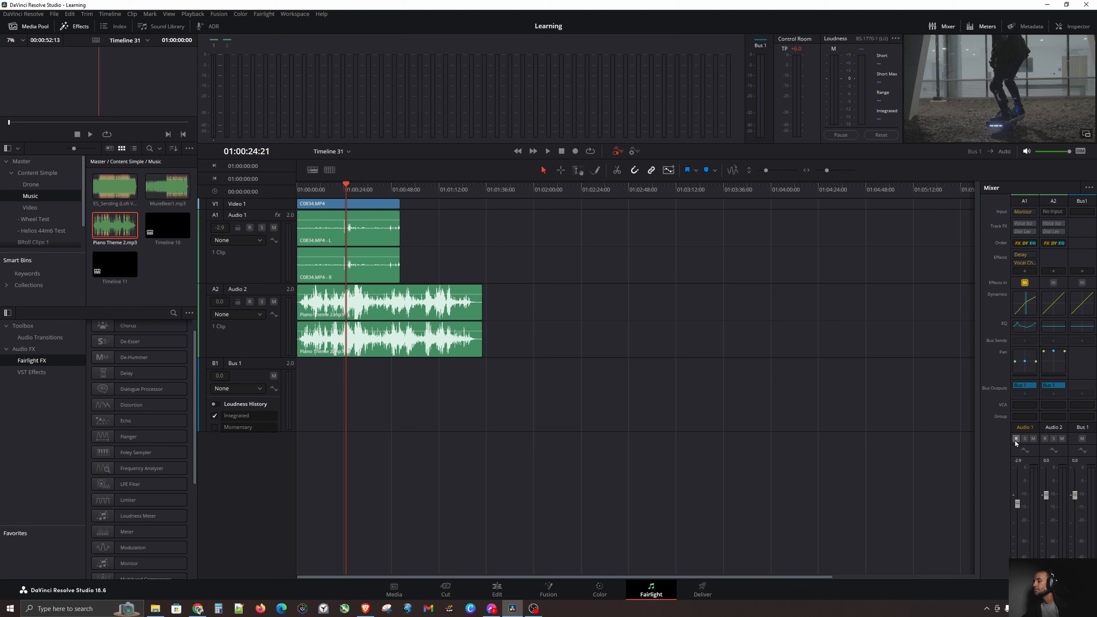
pyautogui.click(1033, 439)
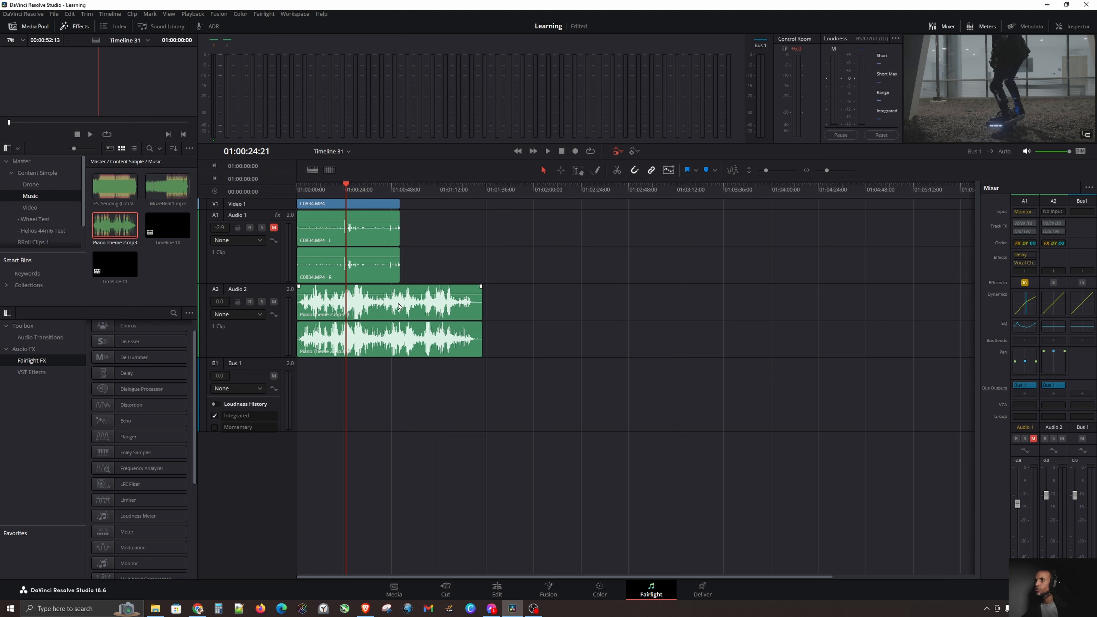
pyautogui.click(318, 189)
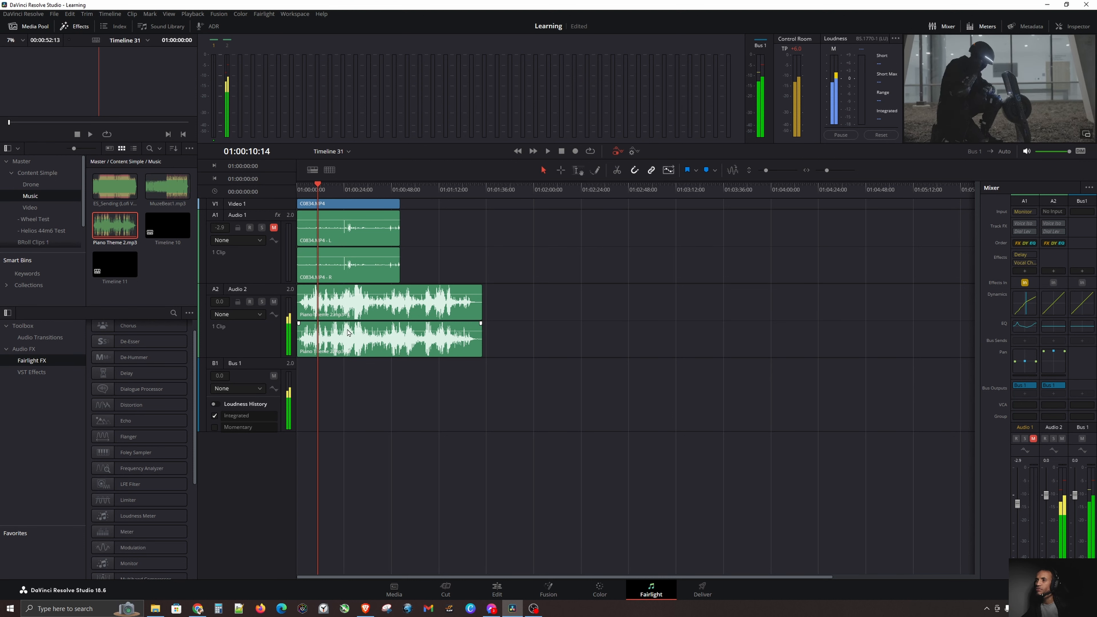
pyautogui.click(275, 302)
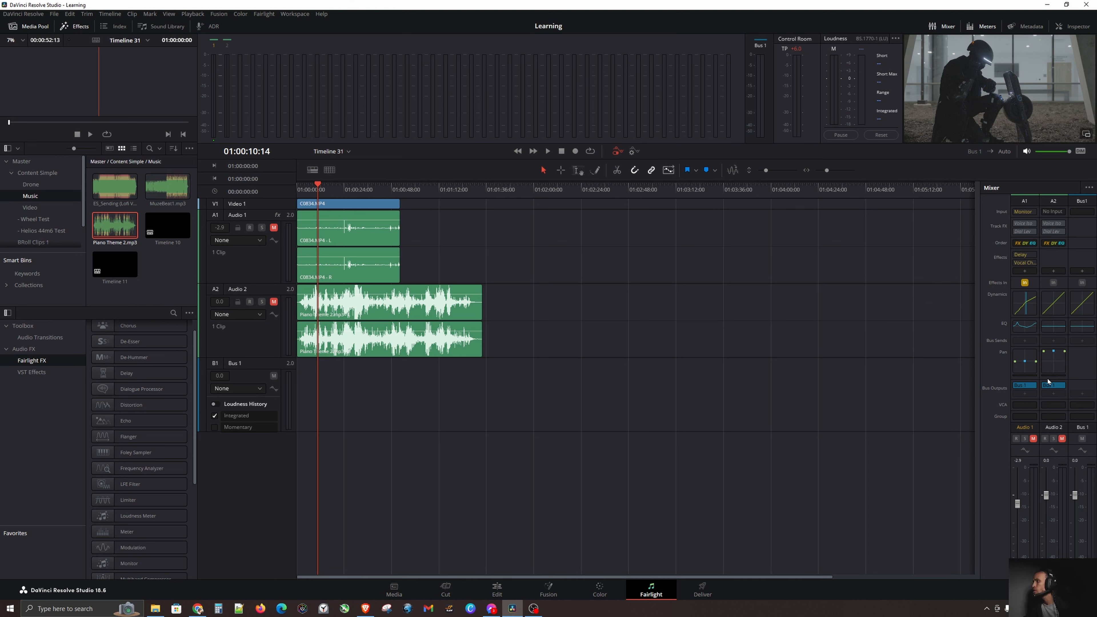
# - Solo Audio 1 and unmute both the Audio 1 and Audio 2 tracks
pyautogui.click(1026, 439)
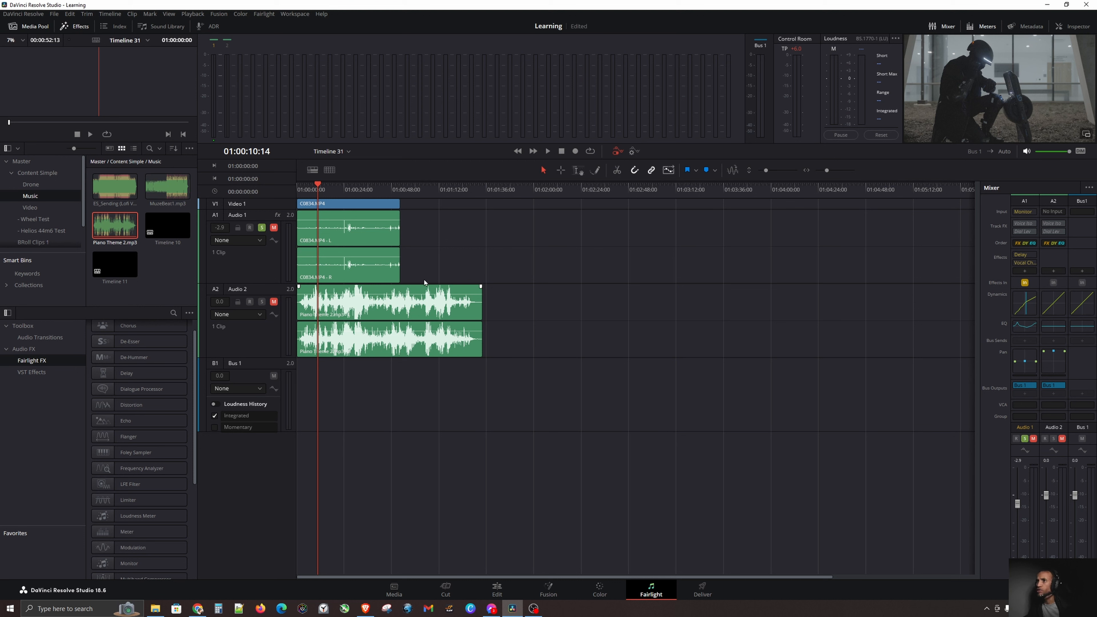
pyautogui.click(275, 230)
pyautogui.click(311, 248)
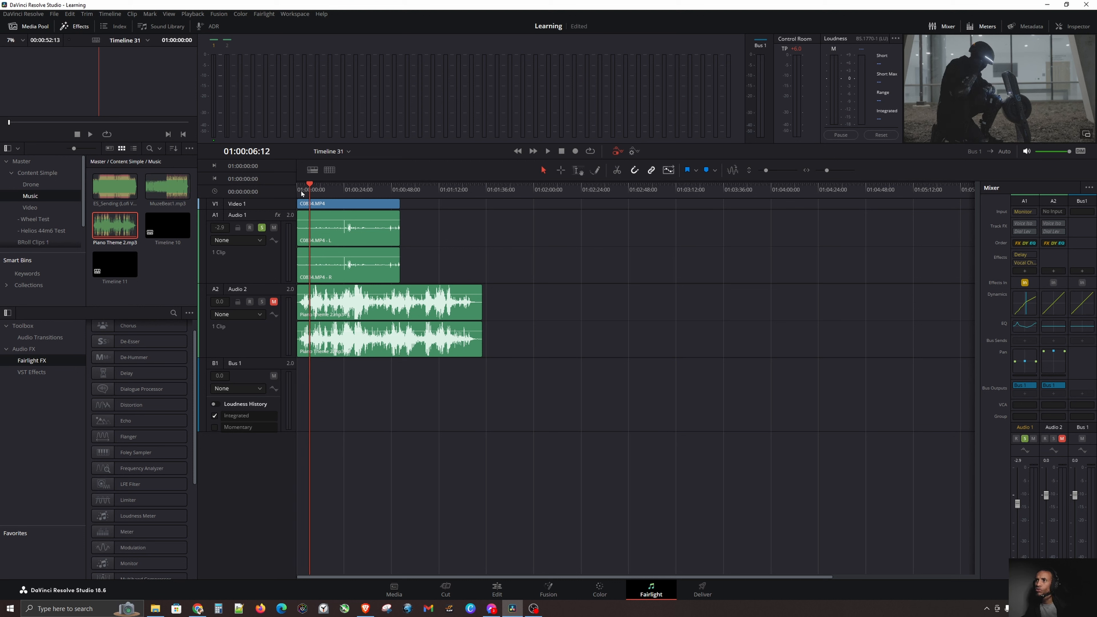
pyautogui.click(274, 301)
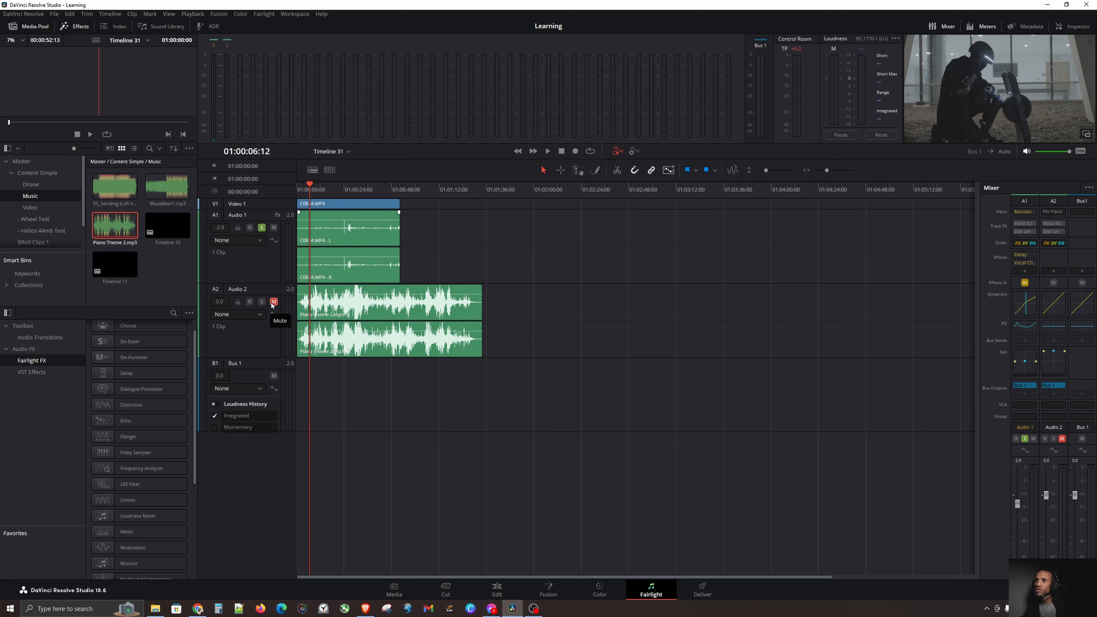
pyautogui.click(321, 312)
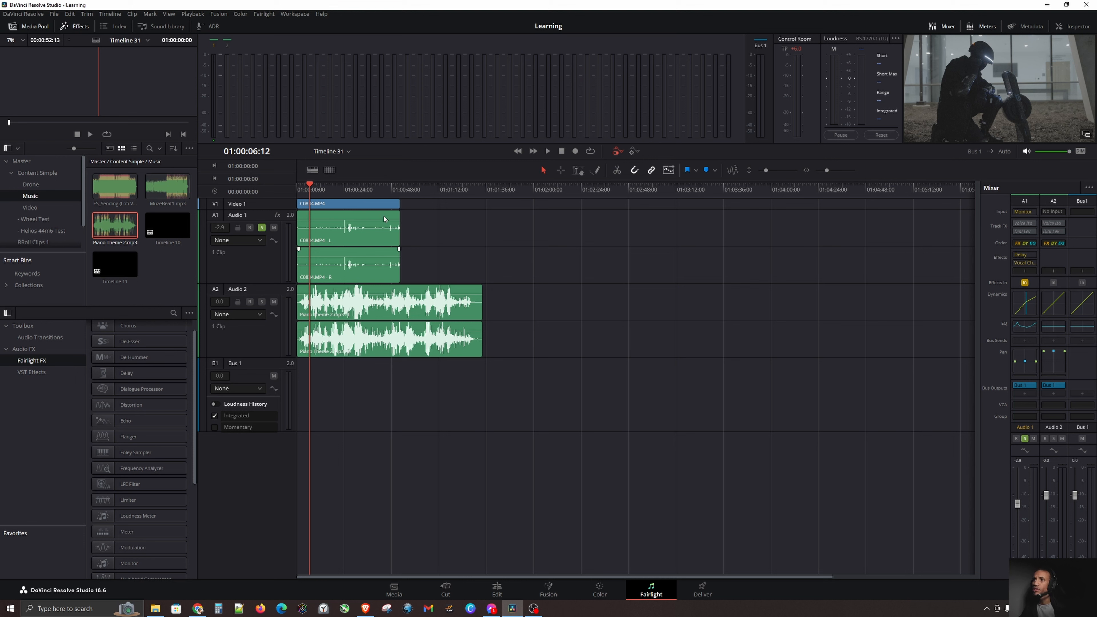
# - Move the playhead further along the timeline and play a short section with Audio 1 soloed, stopping at 01:00:17:06
pyautogui.moveTo(309, 188); pyautogui.dragTo(332, 191)
pyautogui.press('space')
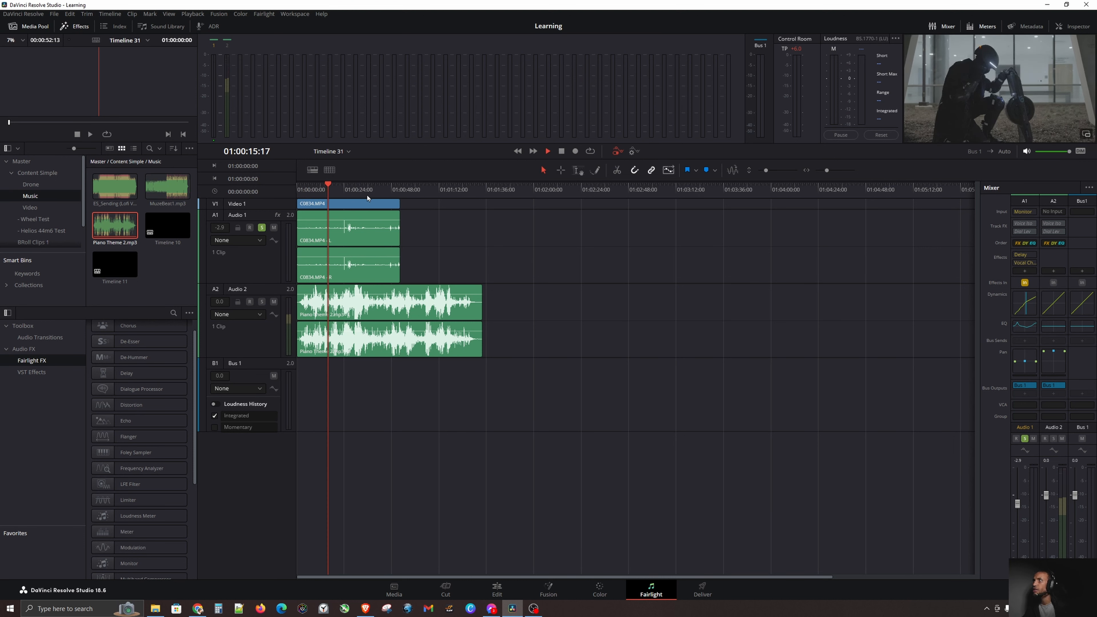
pyautogui.press('space')
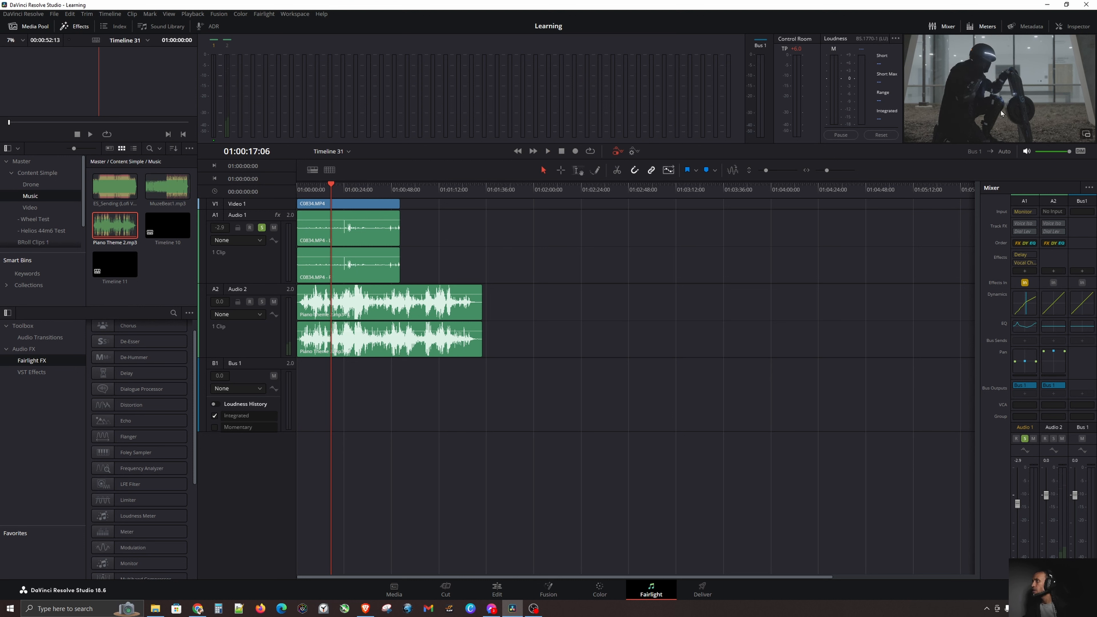
pyautogui.press('ctrl')
pyautogui.press('ctrl')
pyautogui.press('ctrl')
pyautogui.press('ctrl')
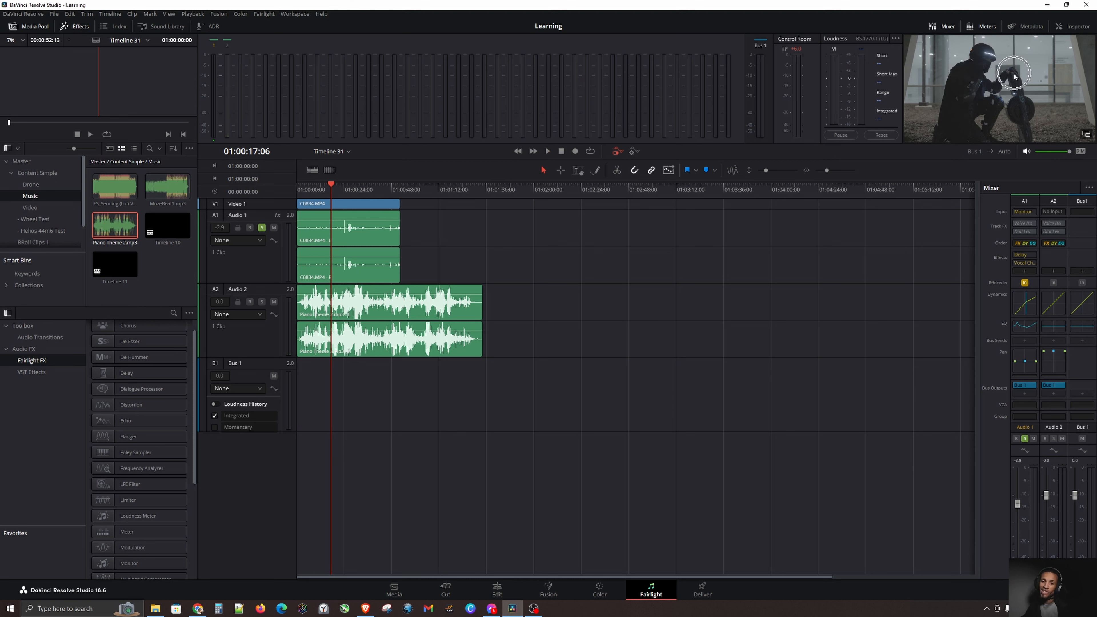
pyautogui.press('ctrl')
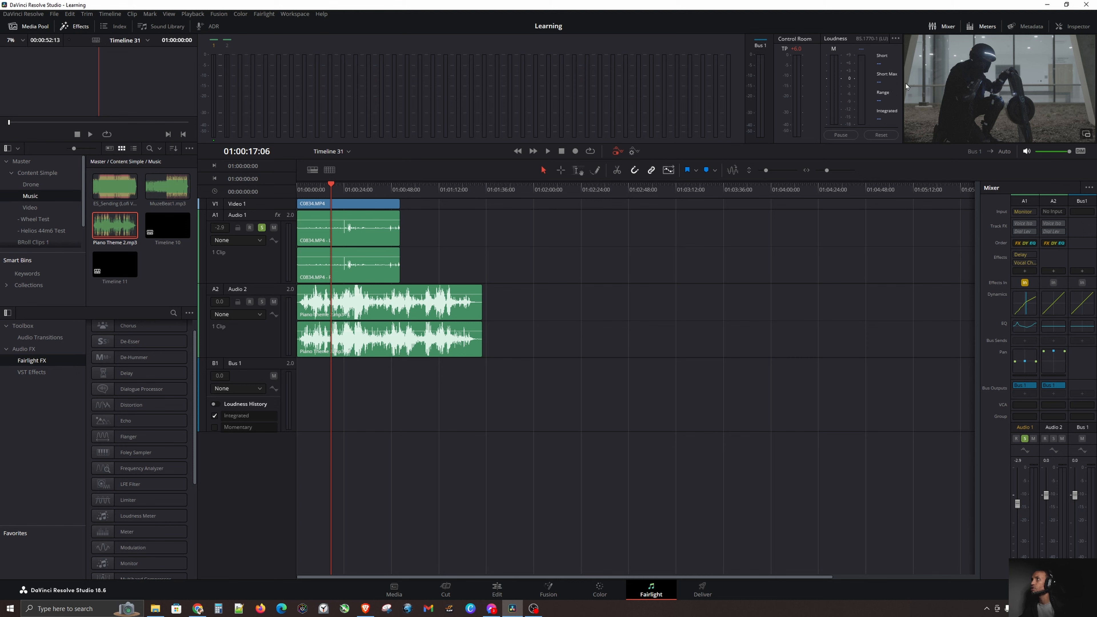
# - Narrow the viewer slightly, try it as a floating window over the meters and timeline, and dock it again
pyautogui.moveTo(904, 86)
pyautogui.mouseDown()
pyautogui.moveTo(858, 88)
pyautogui.moveTo(906, 102)
pyautogui.mouseUp()
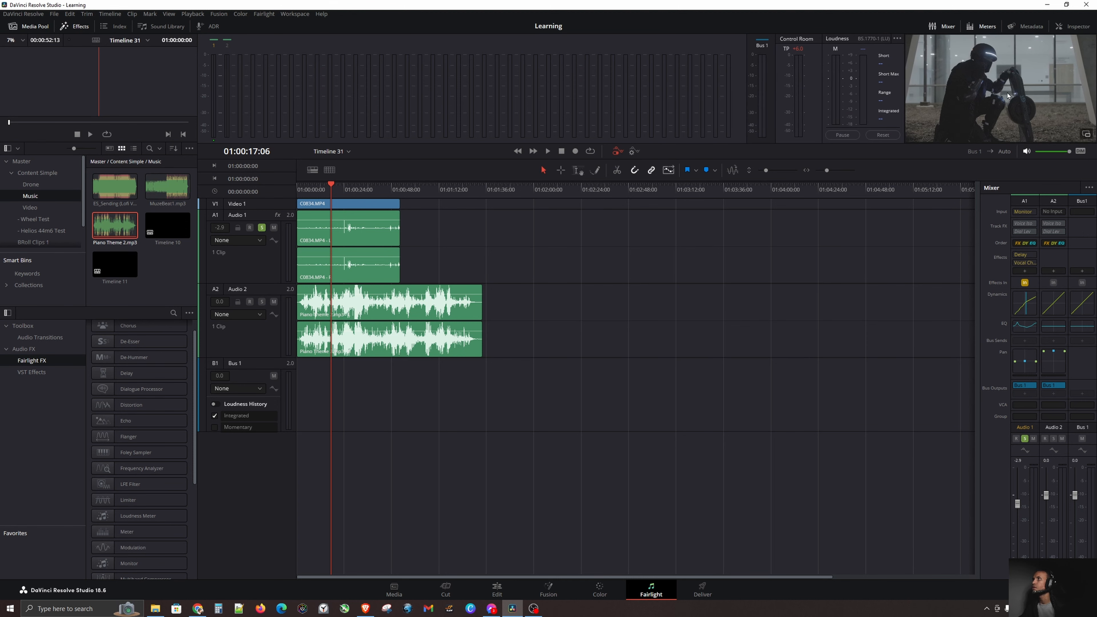
pyautogui.click(1087, 135)
pyautogui.moveTo(720, 223); pyautogui.dragTo(615, 89)
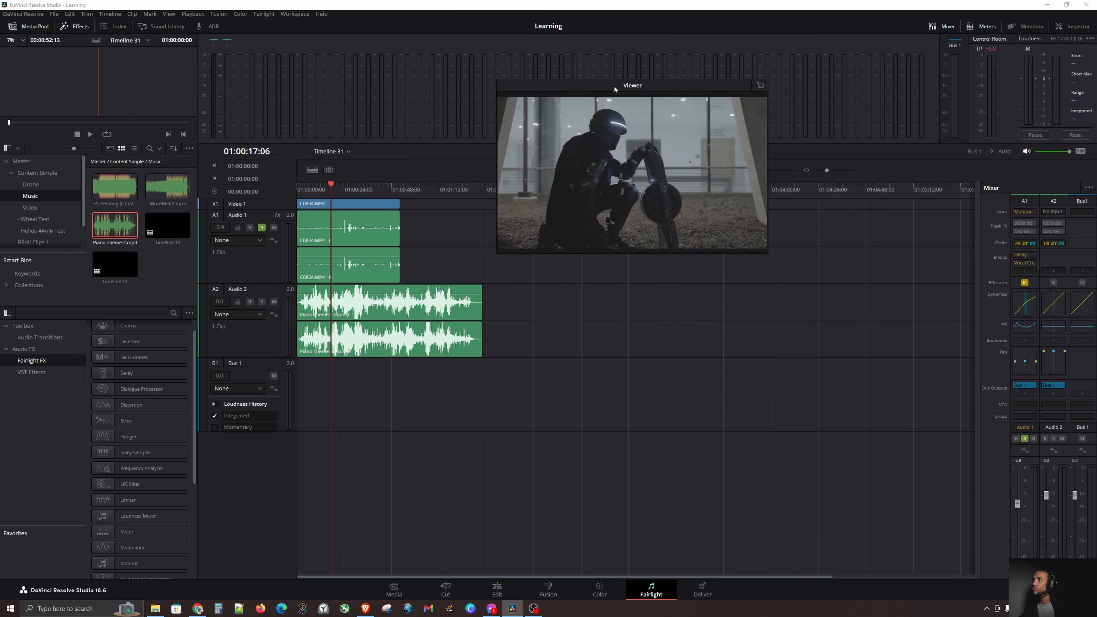
pyautogui.click(627, 125)
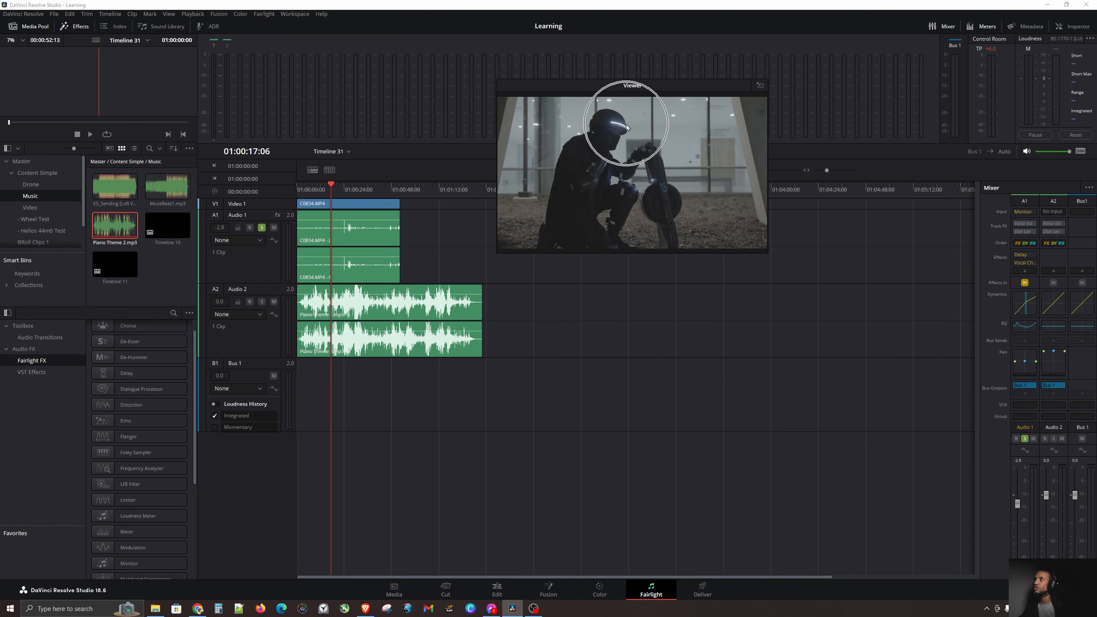
pyautogui.click(760, 86)
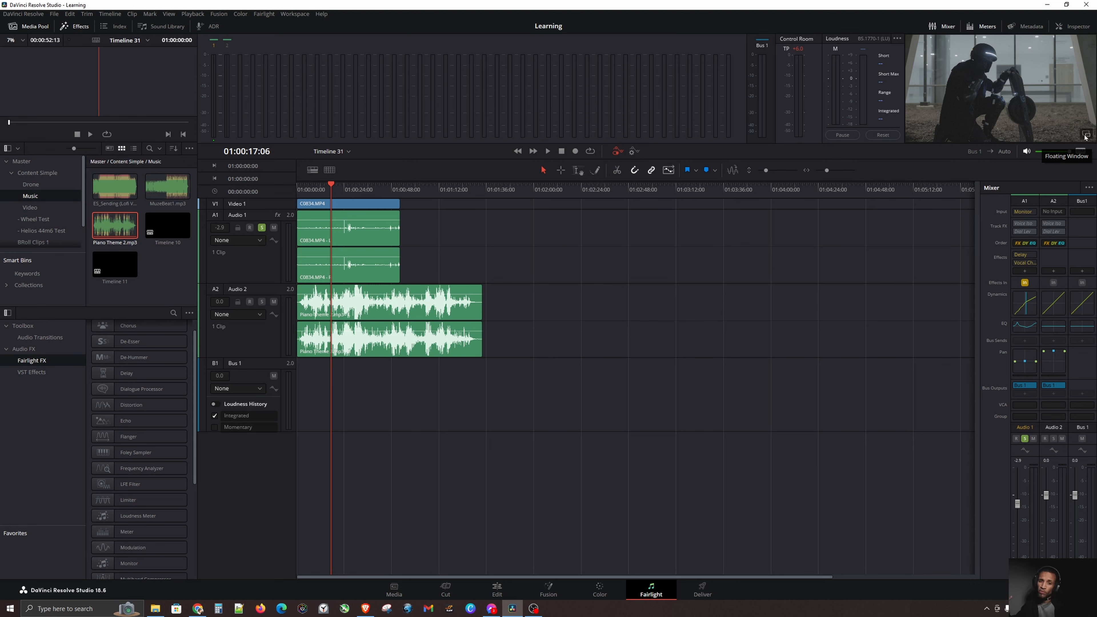
# - Detach the viewer into a floating window and place it beneath the Audio 2 track
pyautogui.click(1086, 137)
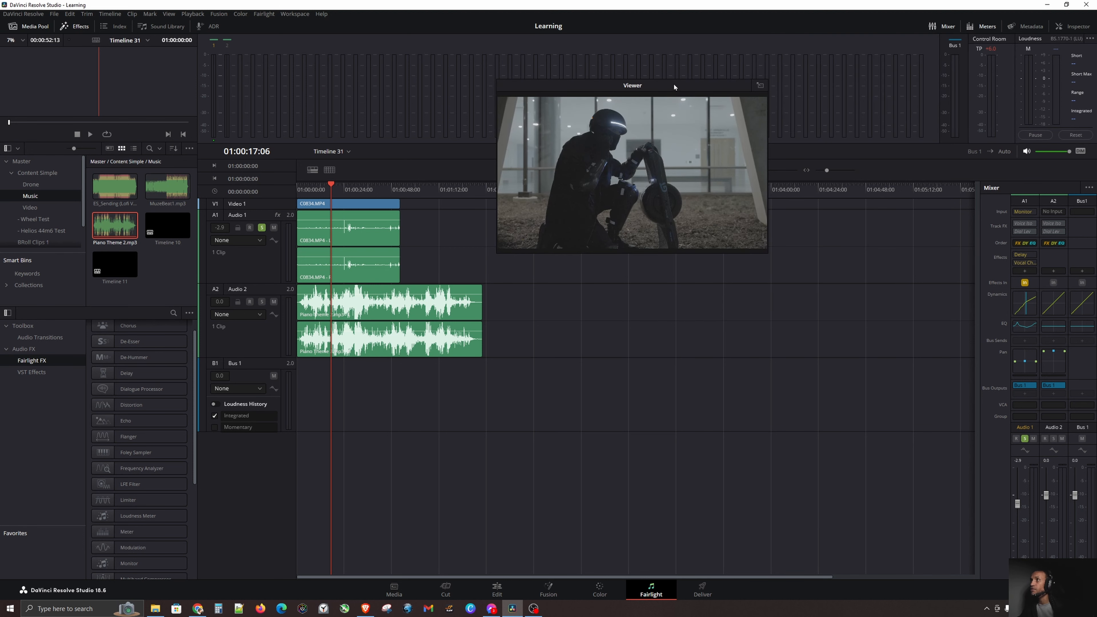
pyautogui.moveTo(675, 86); pyautogui.dragTo(472, 372)
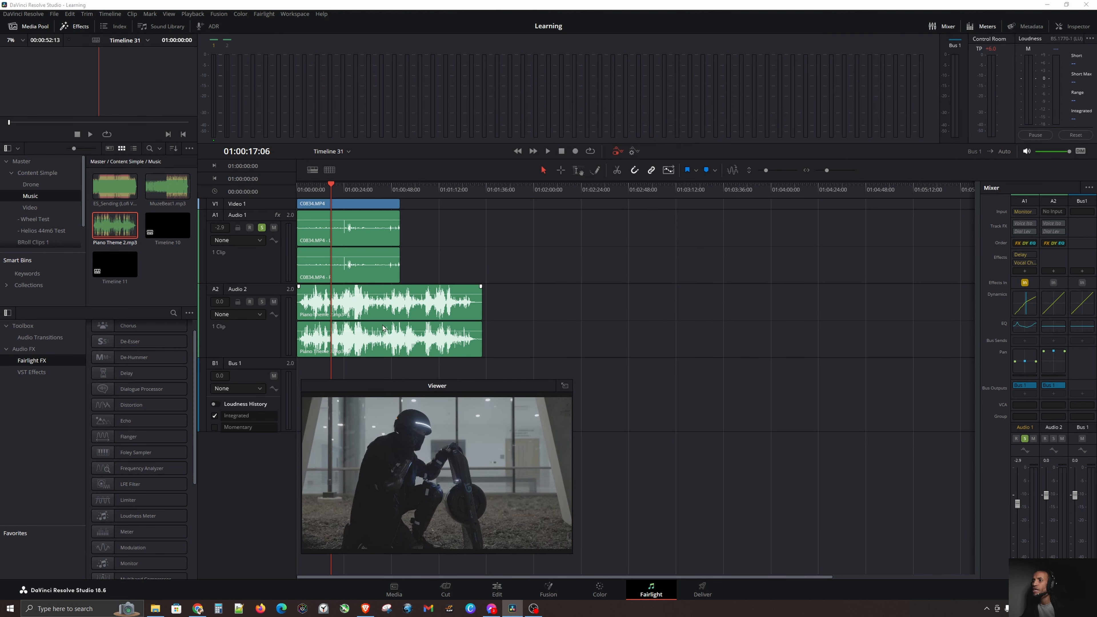
# - Dock the floating viewer again and turn off solo on the Audio 1 track
pyautogui.click(564, 385)
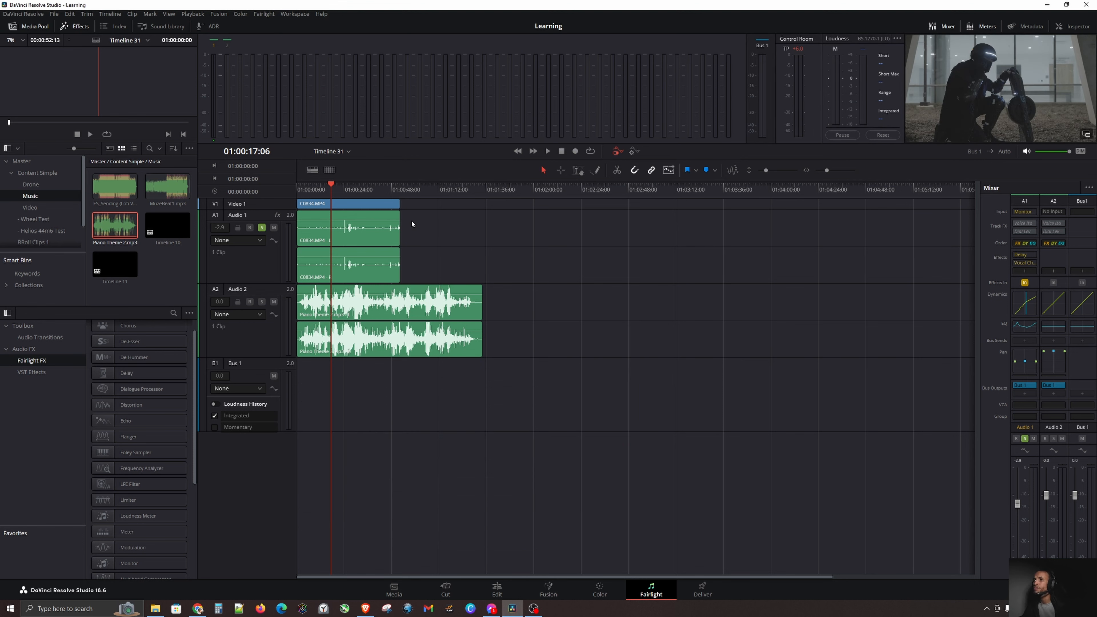
pyautogui.click(290, 107)
pyautogui.click(281, 73)
pyautogui.click(262, 228)
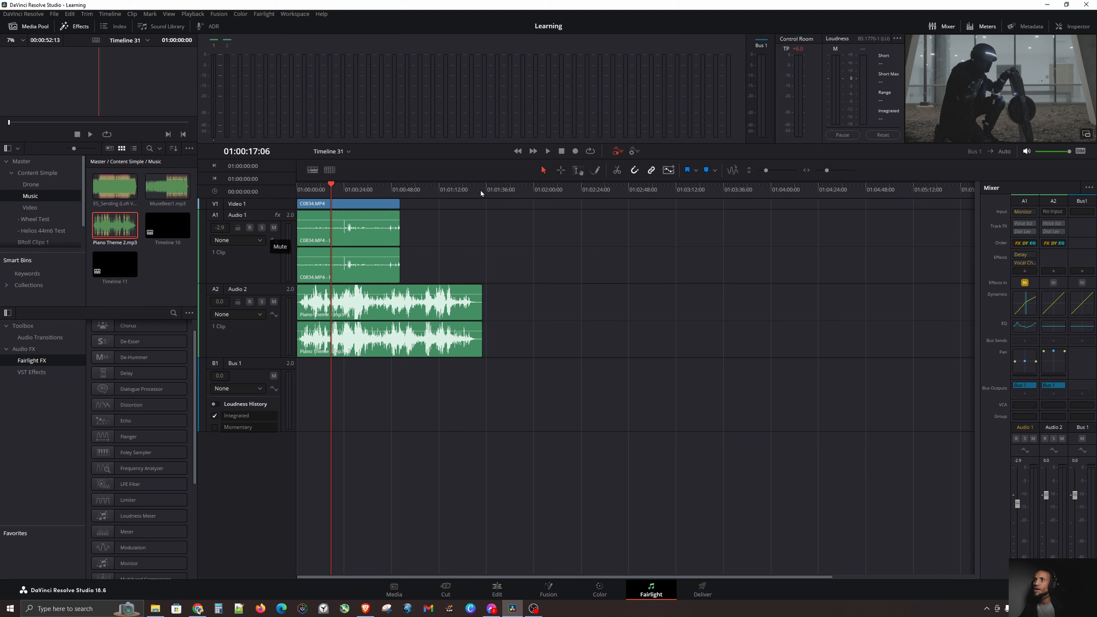
# - Mute the monitor output and play sections from the start and middle of the timeline, stopping at 01:00:29:23
pyautogui.click(1027, 151)
pyautogui.click(319, 188)
pyautogui.press('space')
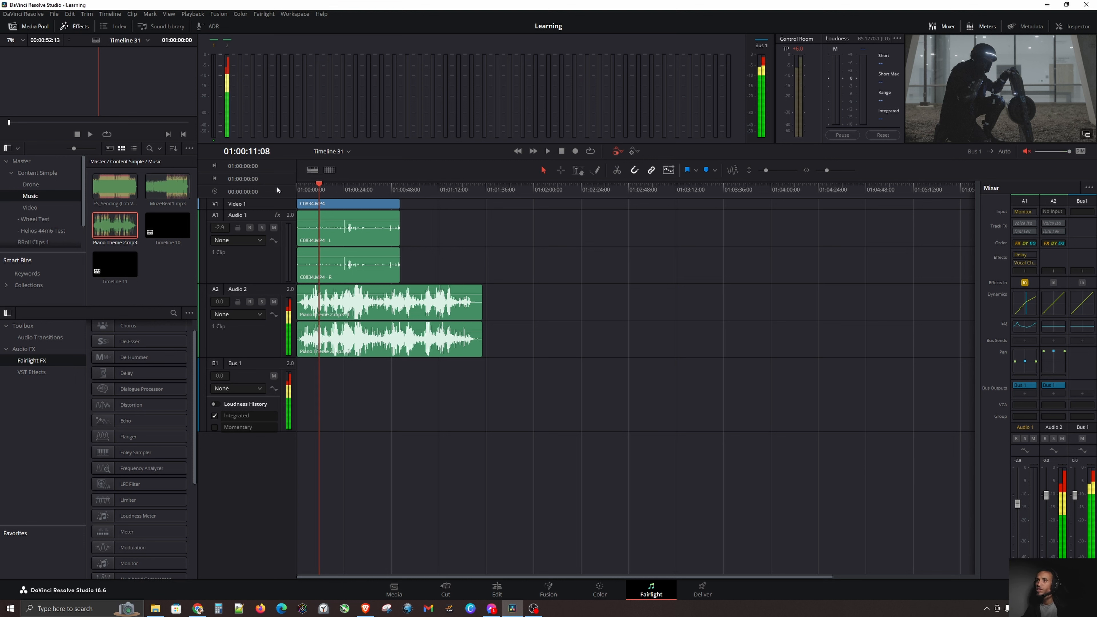
pyautogui.click(298, 189)
pyautogui.press('space')
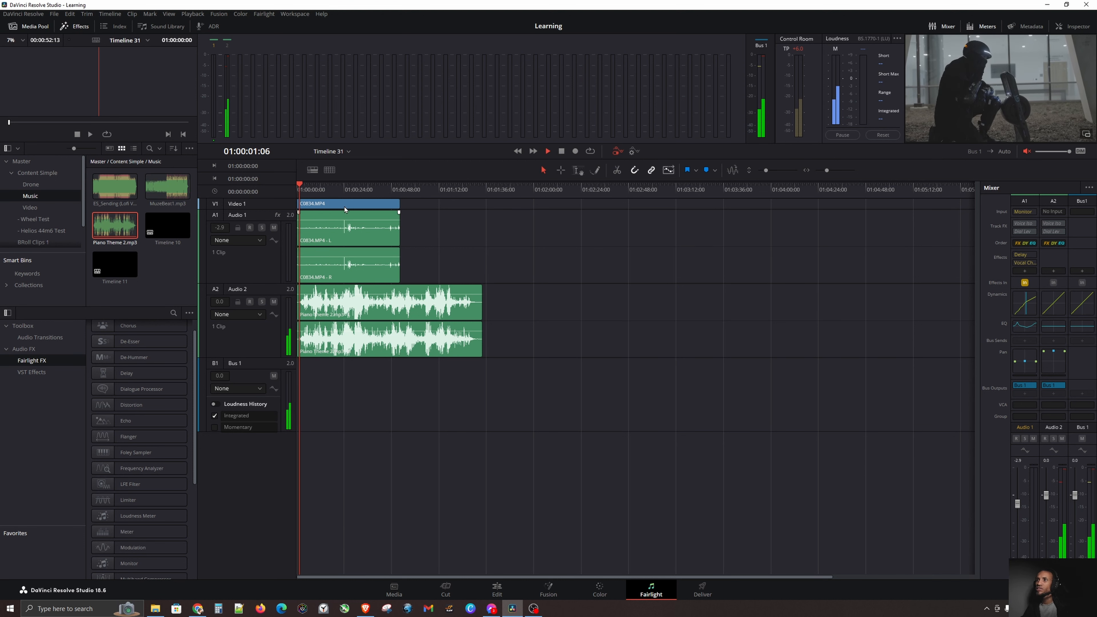
pyautogui.click(341, 191)
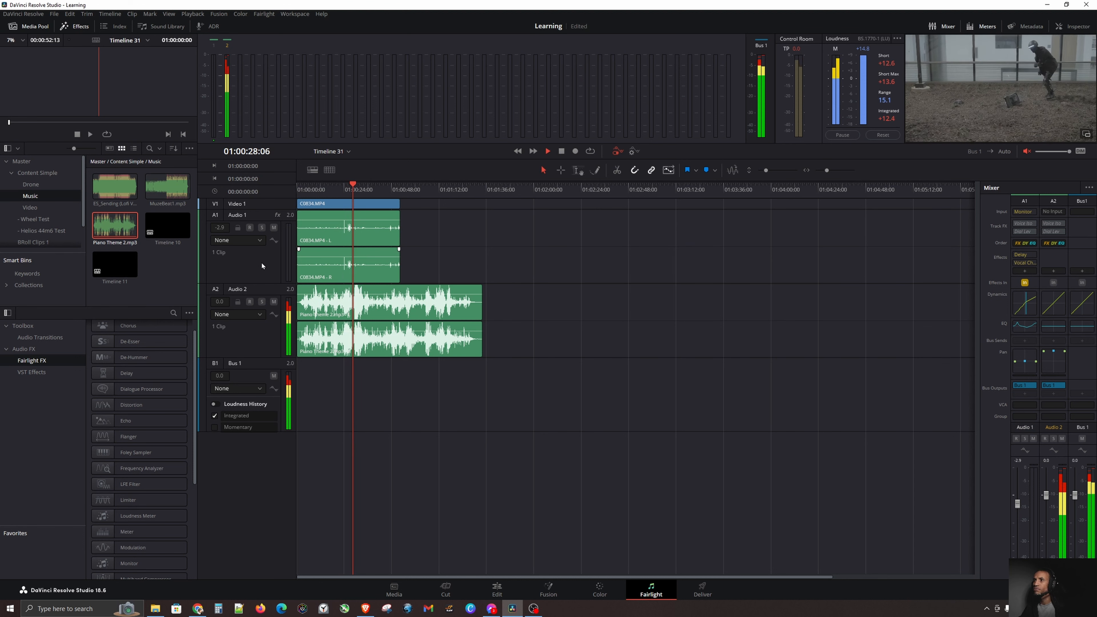
pyautogui.press('space')
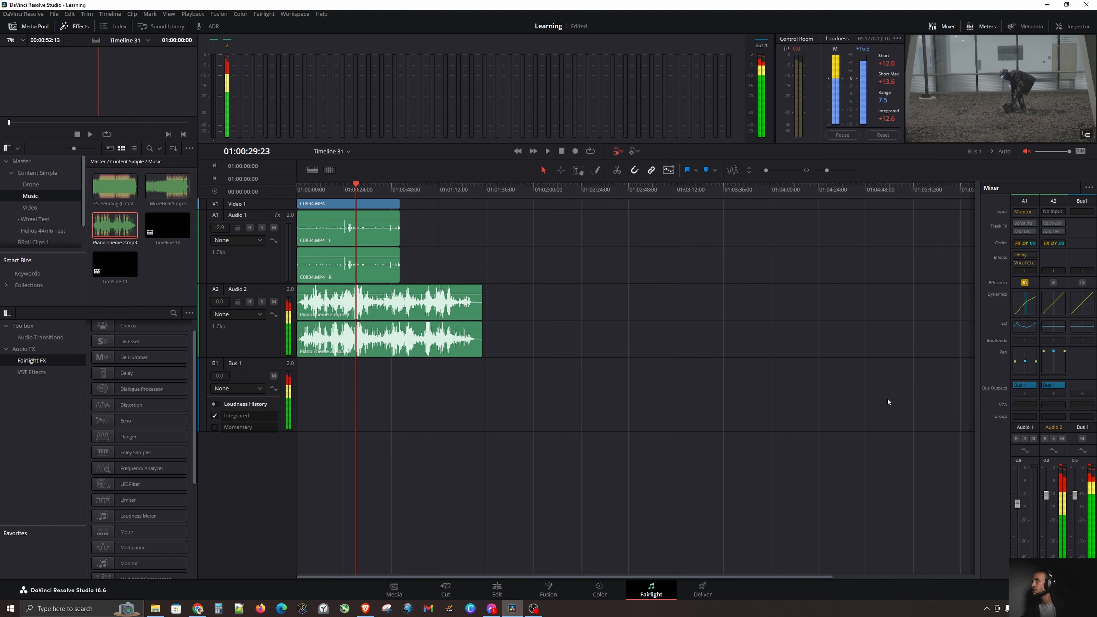
# - Raise the clip volume of C0834.MP4 on the Audio 1 track
pyautogui.click(298, 290)
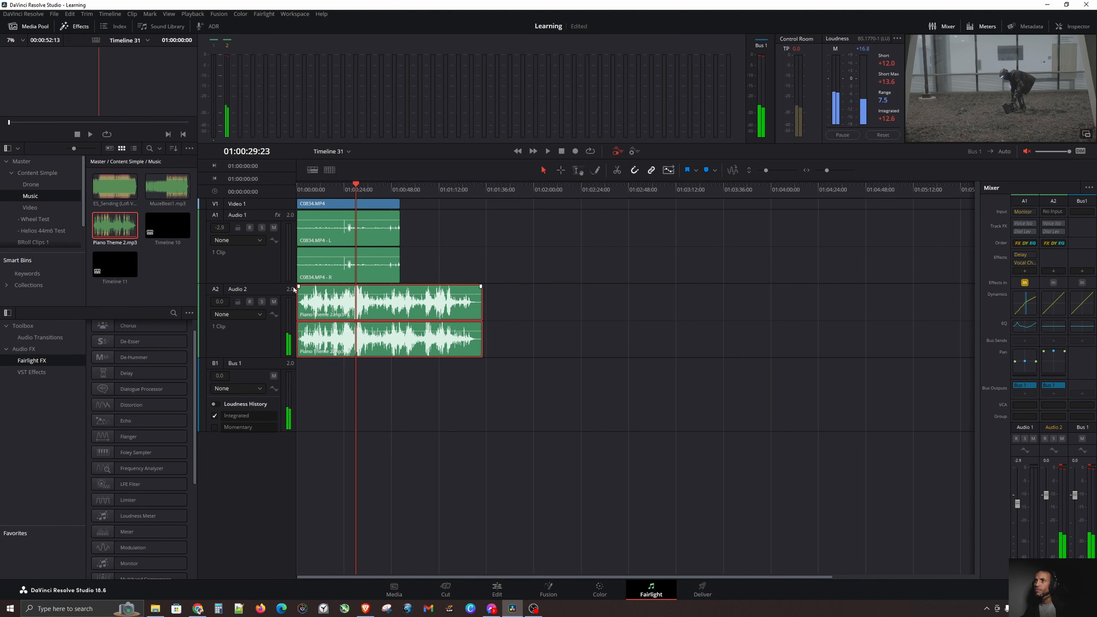
pyautogui.click(260, 267)
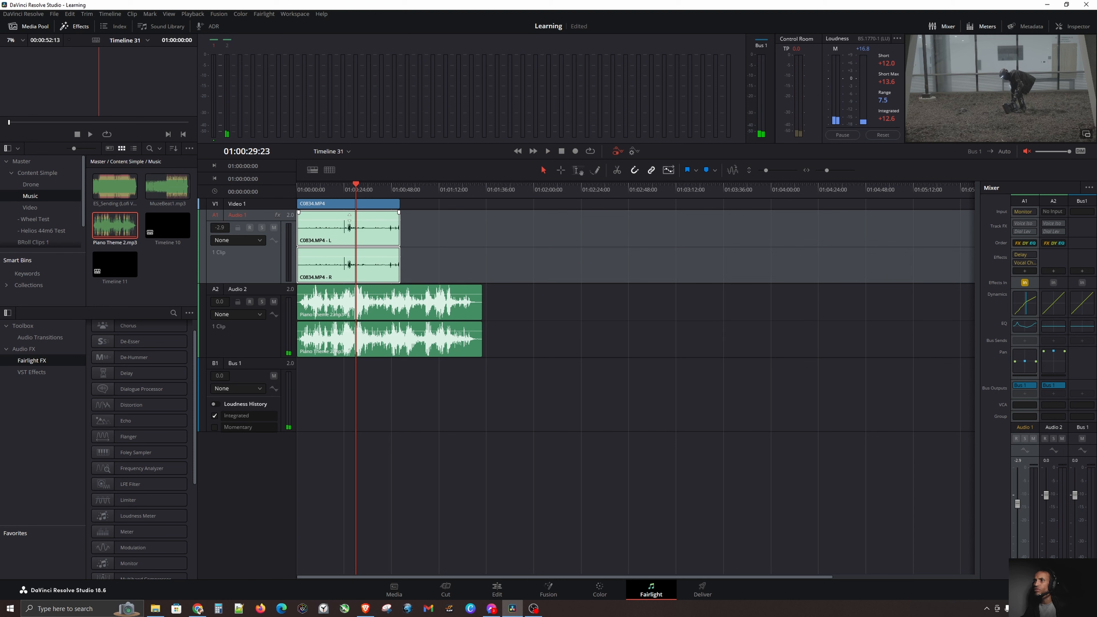
pyautogui.moveTo(349, 218); pyautogui.dragTo(349, 215)
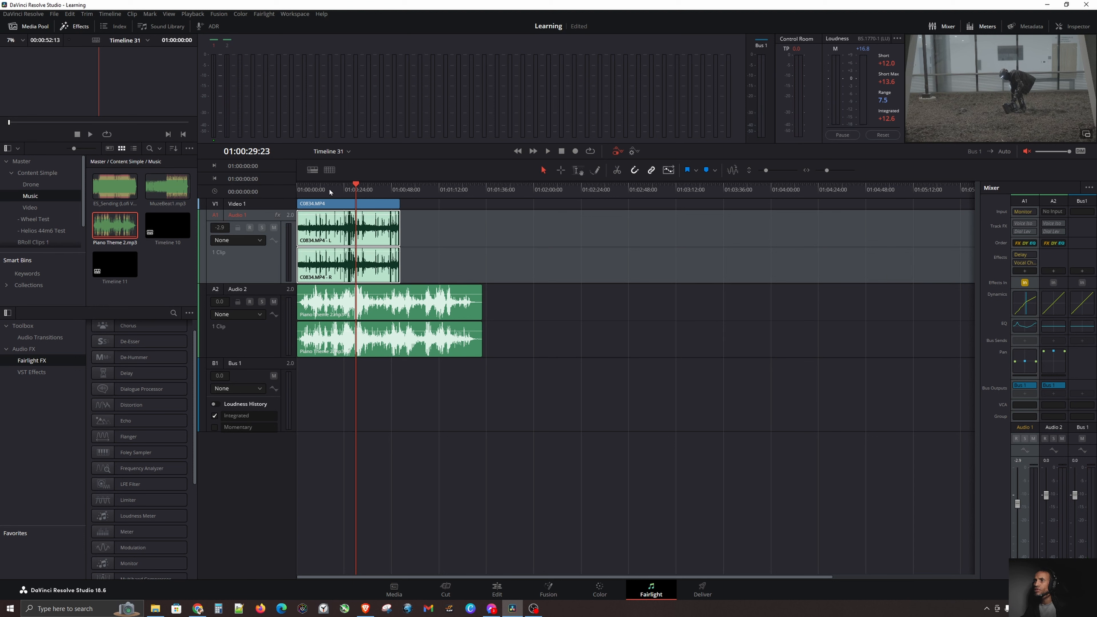
# - Play a short section from earlier in the timeline to check the track meters, then reselect the Audio 1 track
pyautogui.click(324, 189)
pyautogui.press('space')
pyautogui.click(522, 320)
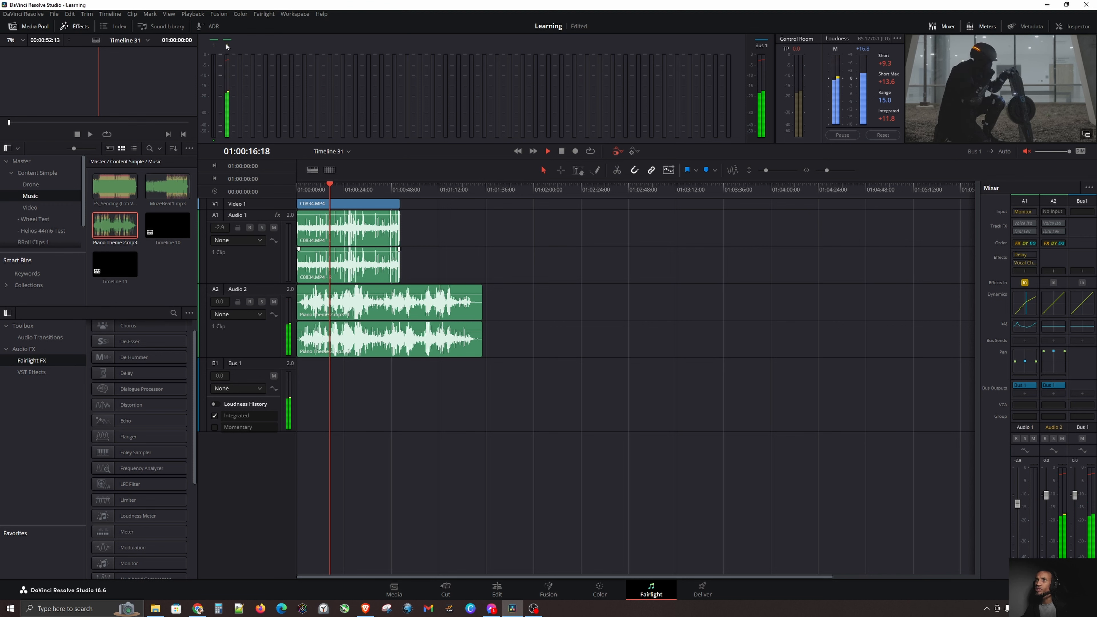
pyautogui.click(272, 273)
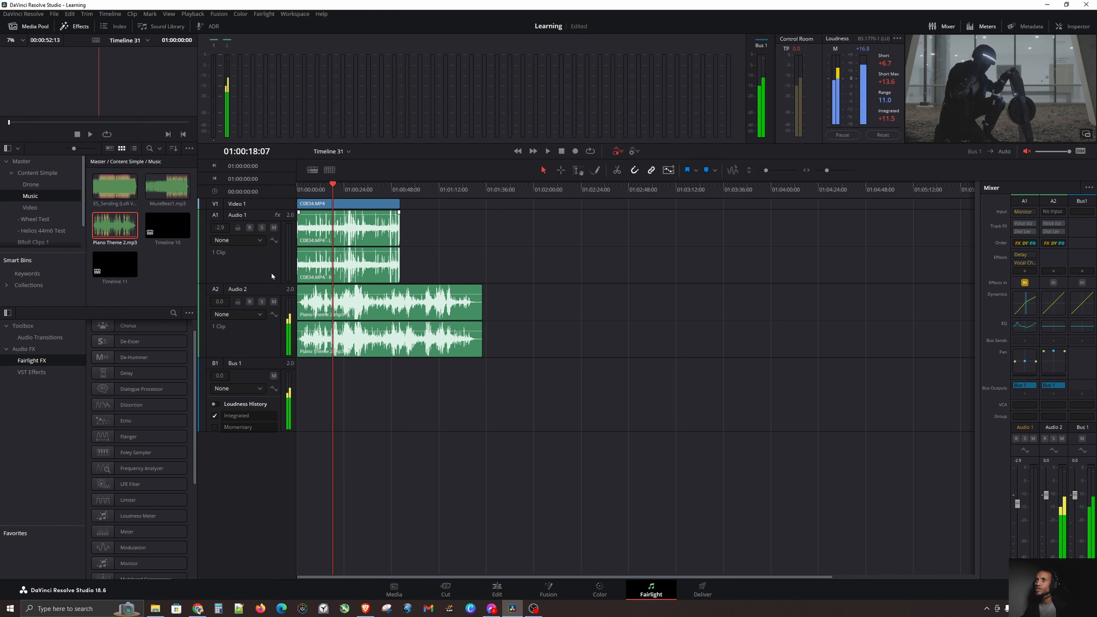
pyautogui.click(272, 273)
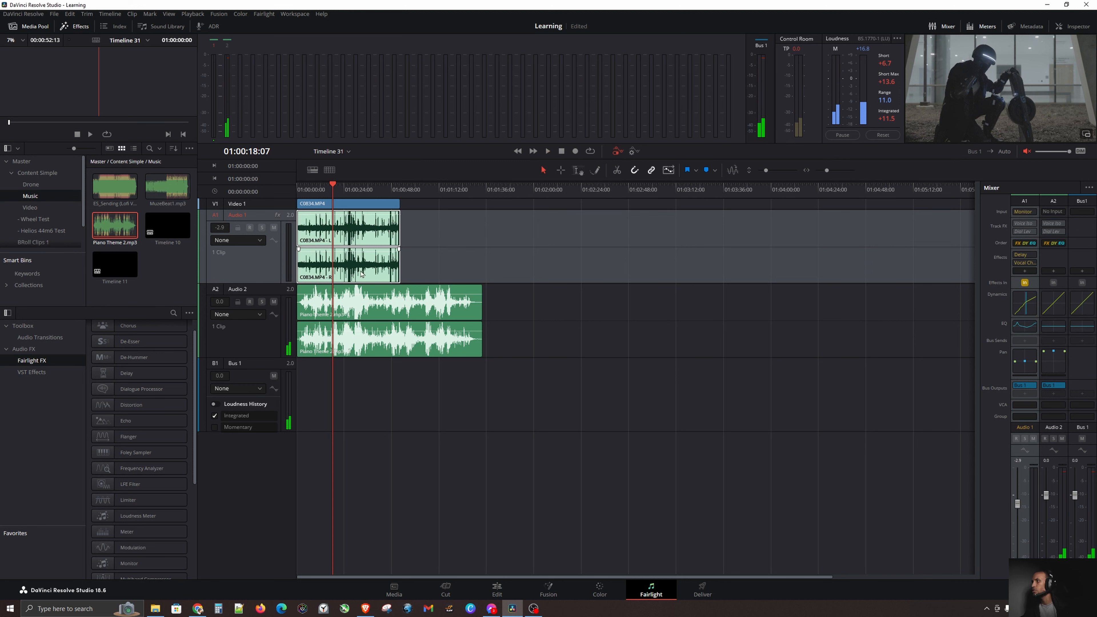
# - Move the Audio 1 pan position fully to the front and toggle its Pan switch
pyautogui.doubleClick(1028, 367)
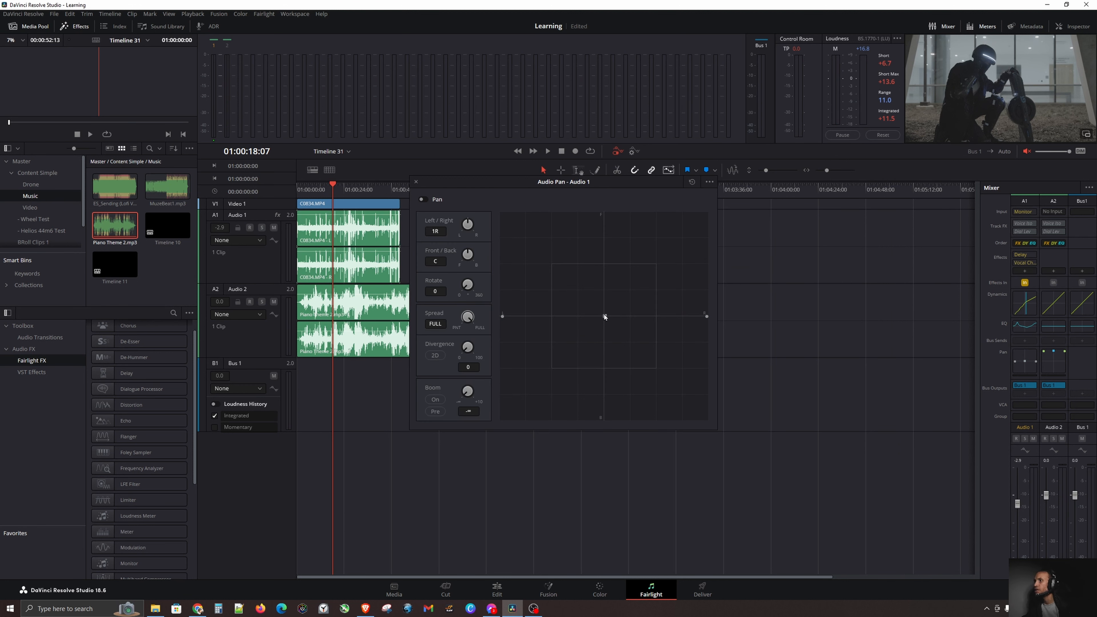
pyautogui.moveTo(605, 317); pyautogui.dragTo(605, 199)
pyautogui.click(424, 199)
pyautogui.click(415, 183)
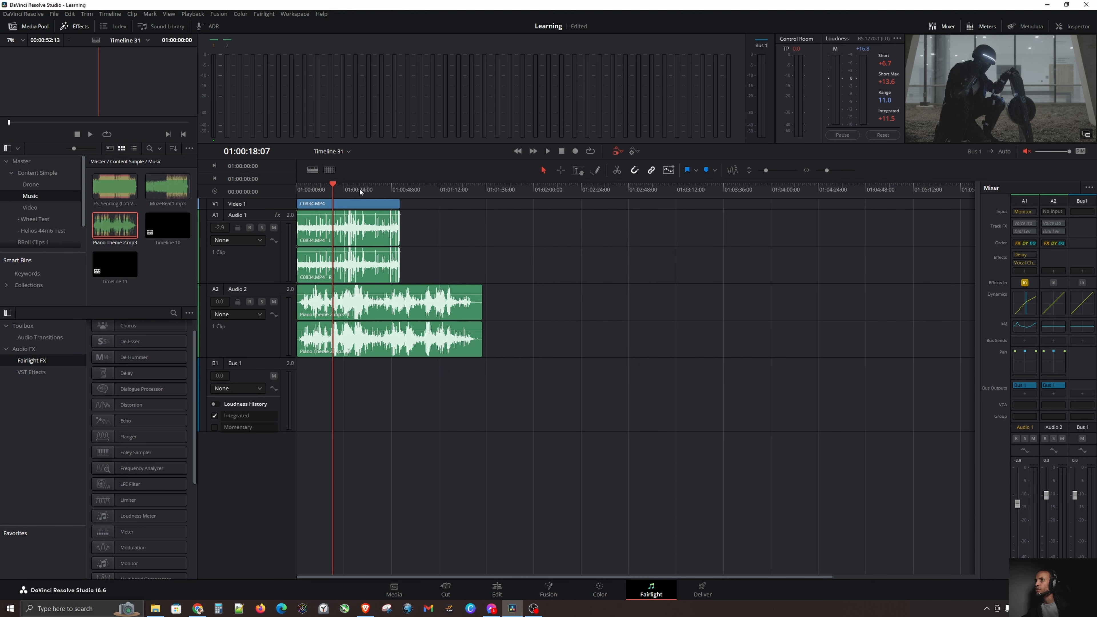
# - Play a short section near the start of the timeline to check the Audio 1 level, stopping at 01:00:11:12
pyautogui.click(316, 189)
pyautogui.press('space')
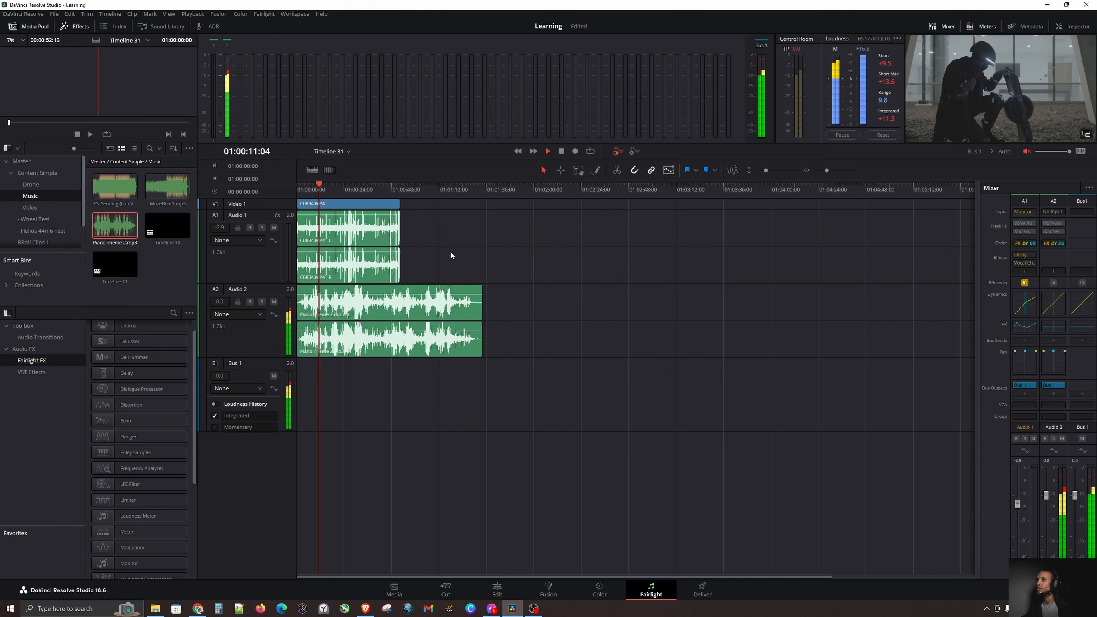
pyautogui.press('space')
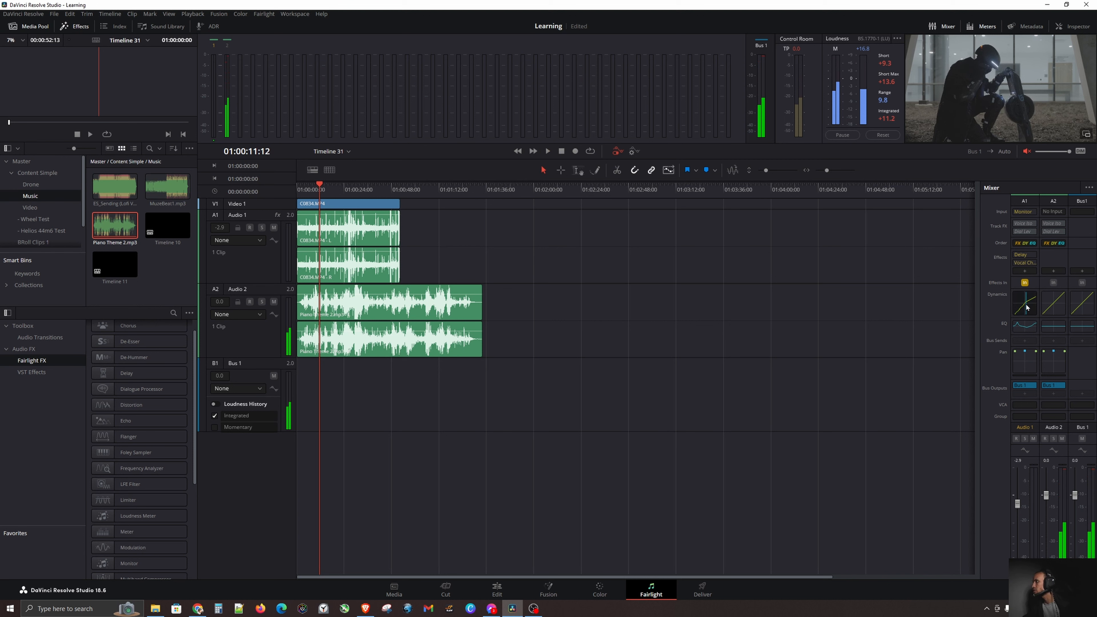
# - Switch off the Audio 1 dynamics processing and reset its settings
pyautogui.doubleClick(1028, 308)
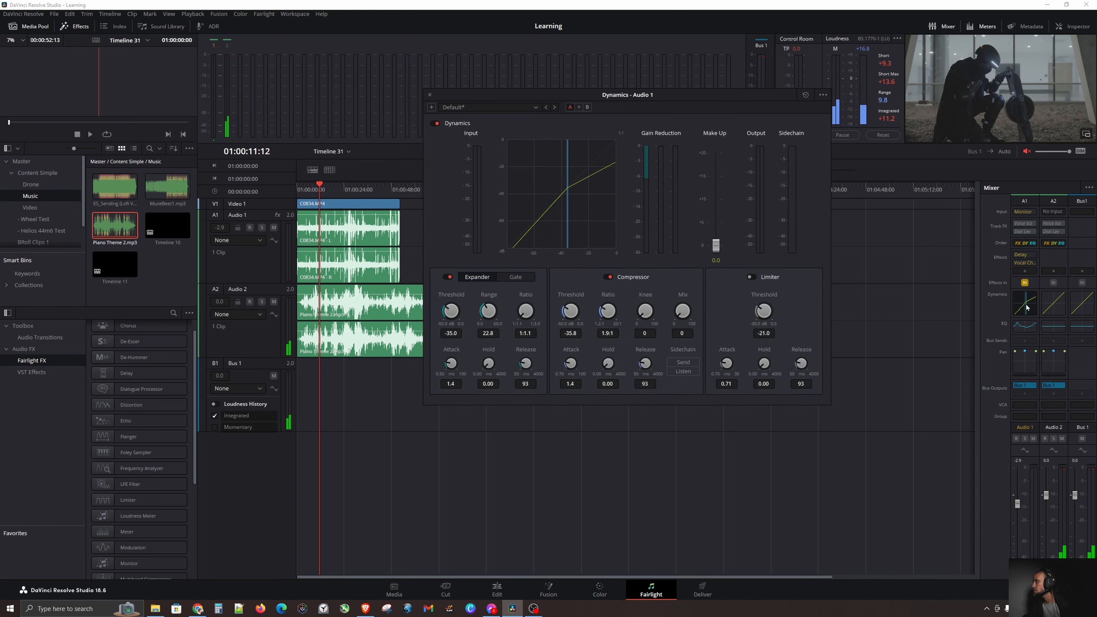
pyautogui.click(435, 124)
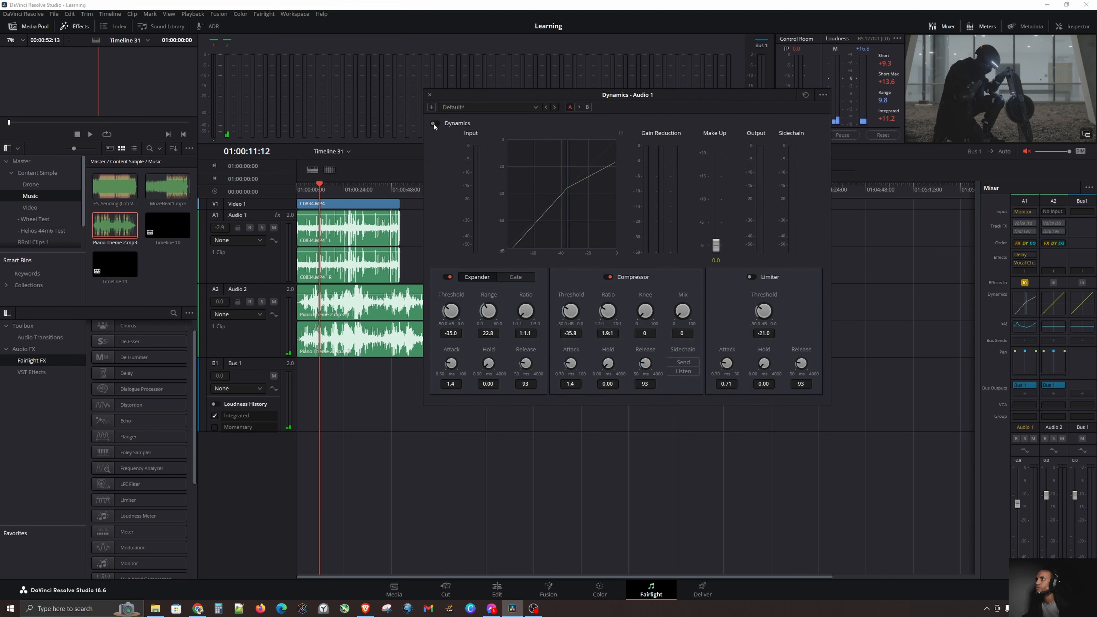
pyautogui.click(807, 95)
pyautogui.click(430, 94)
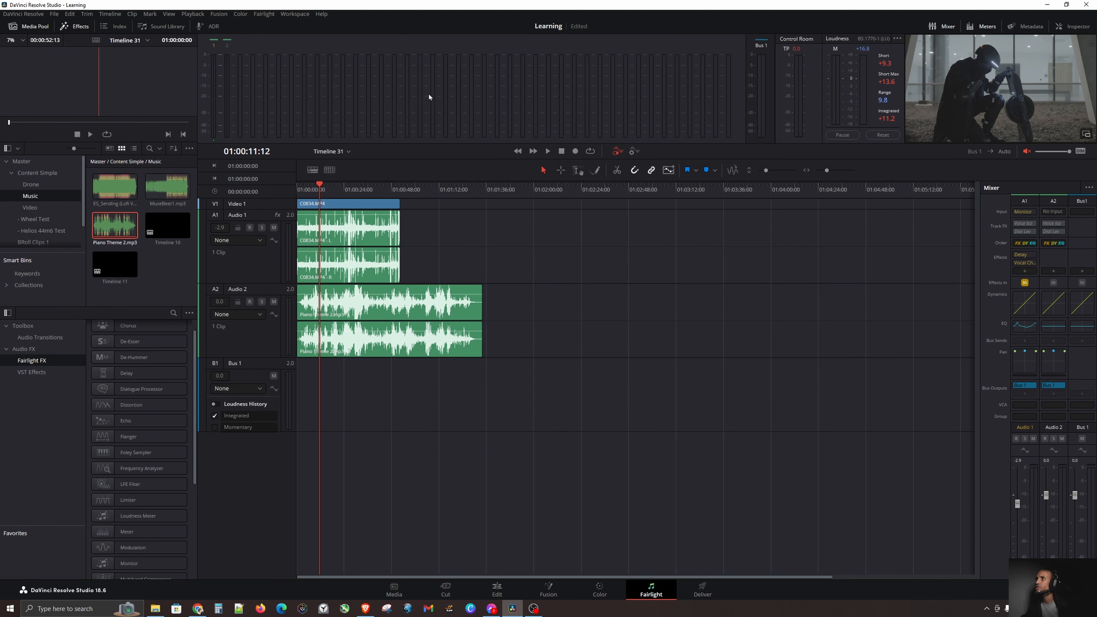
# - Reset the Audio 1 equalizer to its default flat curve and close it
pyautogui.doubleClick(1025, 326)
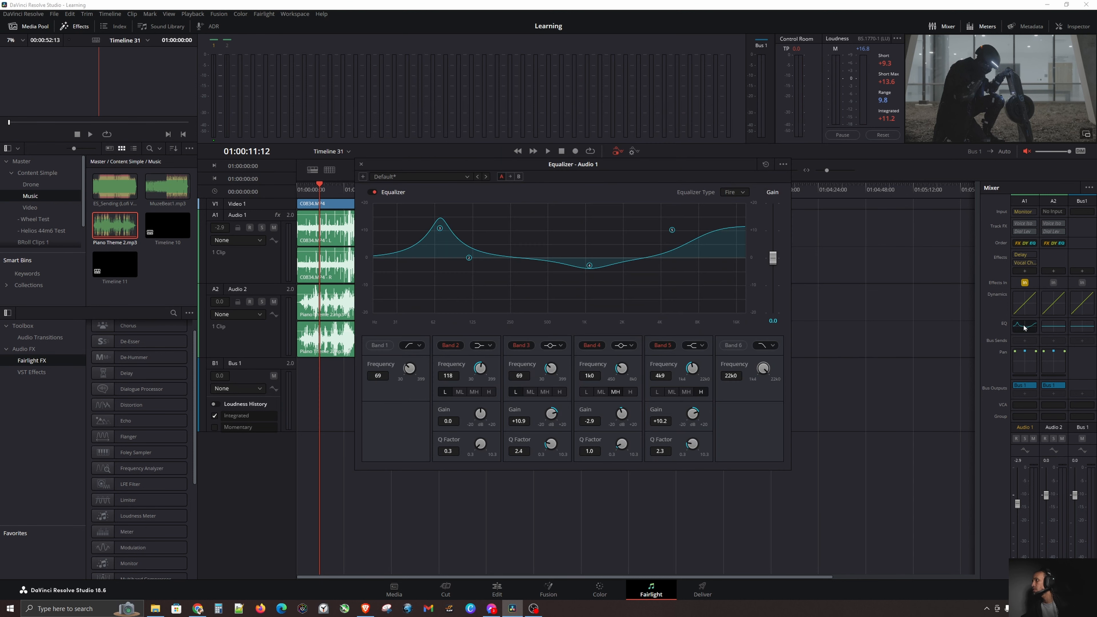
pyautogui.click(765, 164)
pyautogui.click(361, 164)
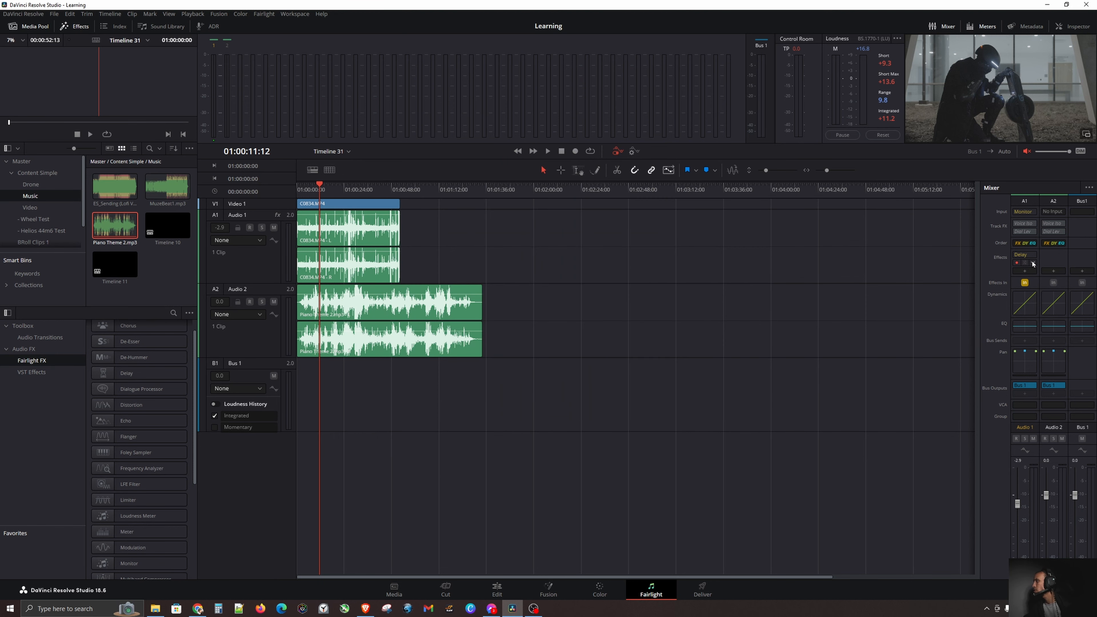
# - Delete the Vocal Channel and Delay plugins from the Audio 1 effects in the mixer
pyautogui.click(1033, 263)
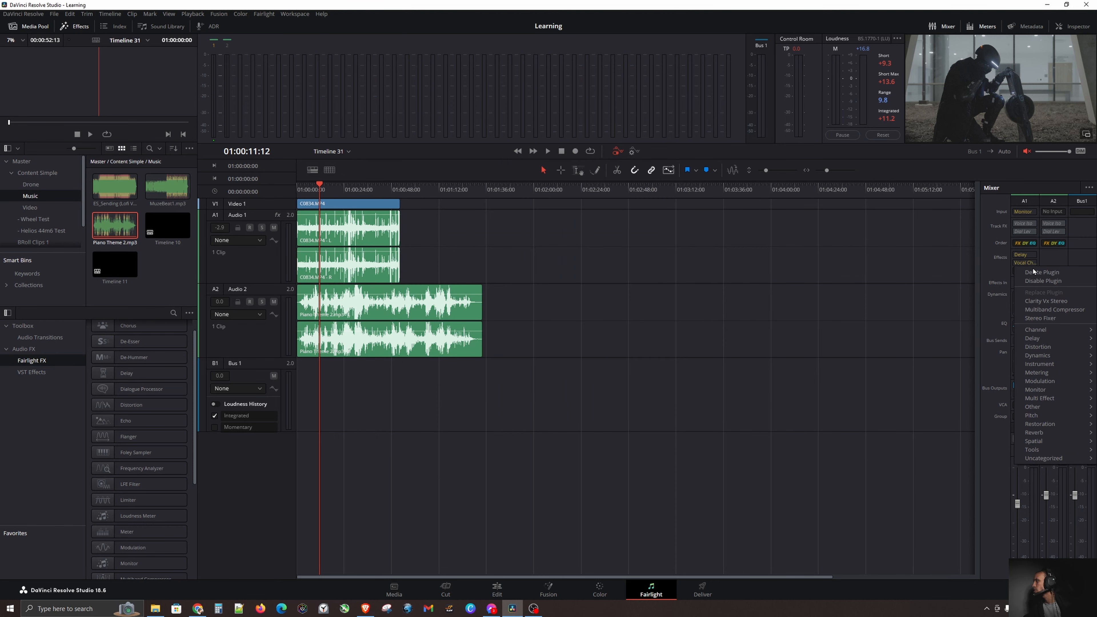
pyautogui.click(1041, 271)
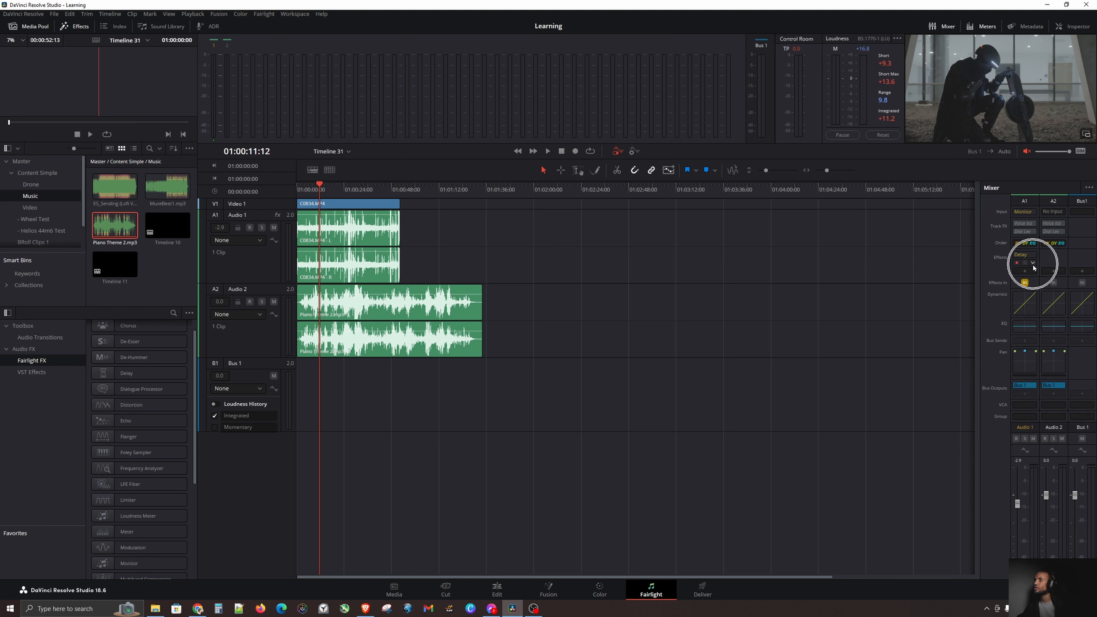
pyautogui.click(1034, 263)
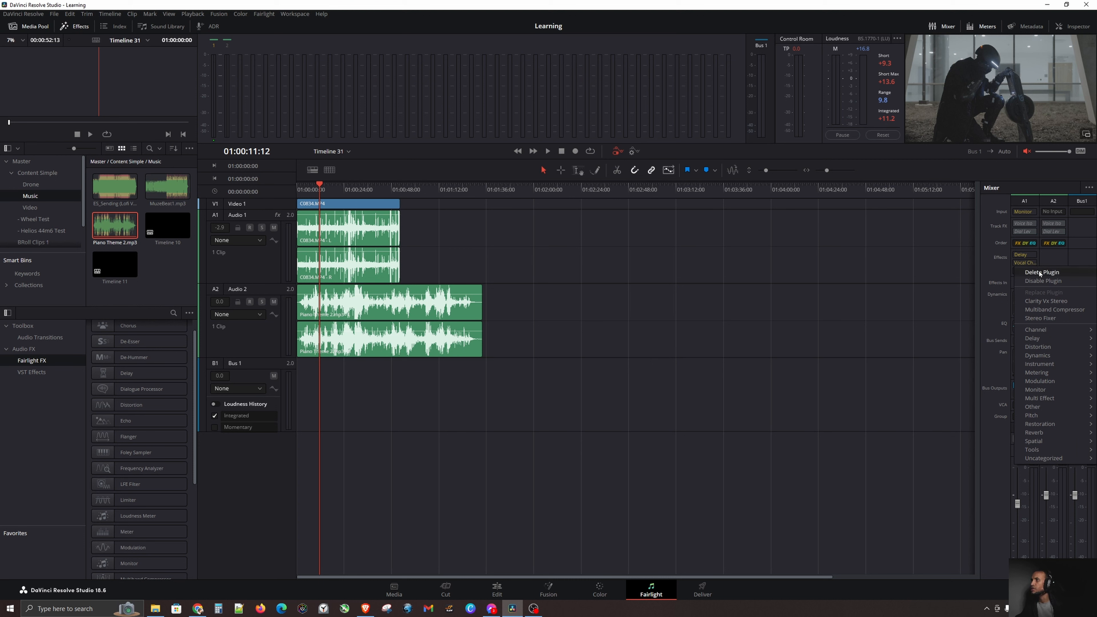
pyautogui.click(1041, 272)
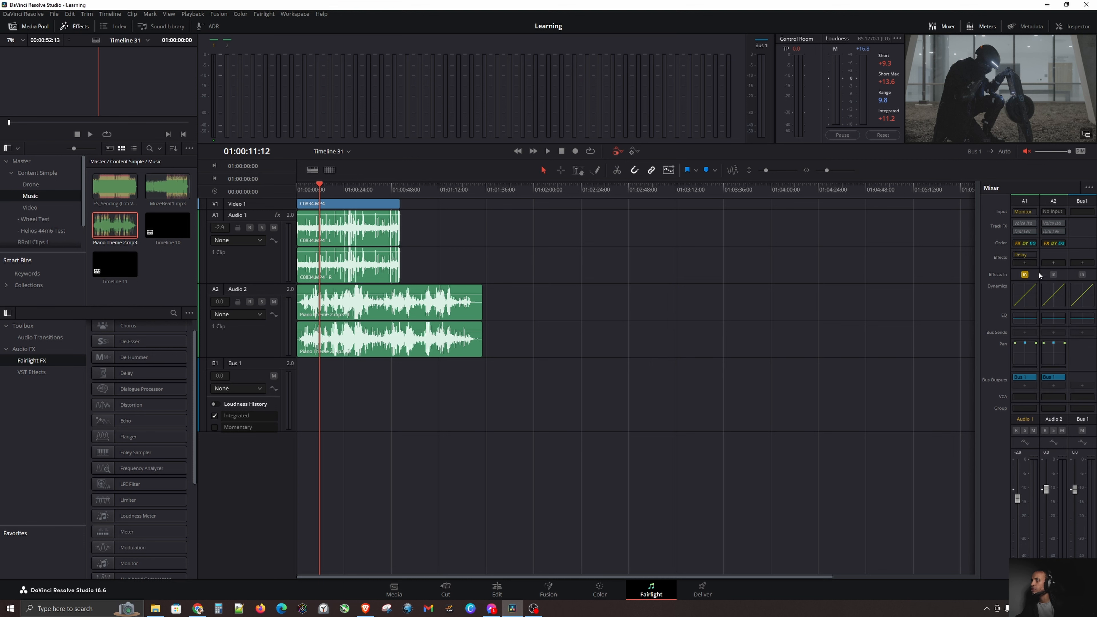
pyautogui.click(1034, 255)
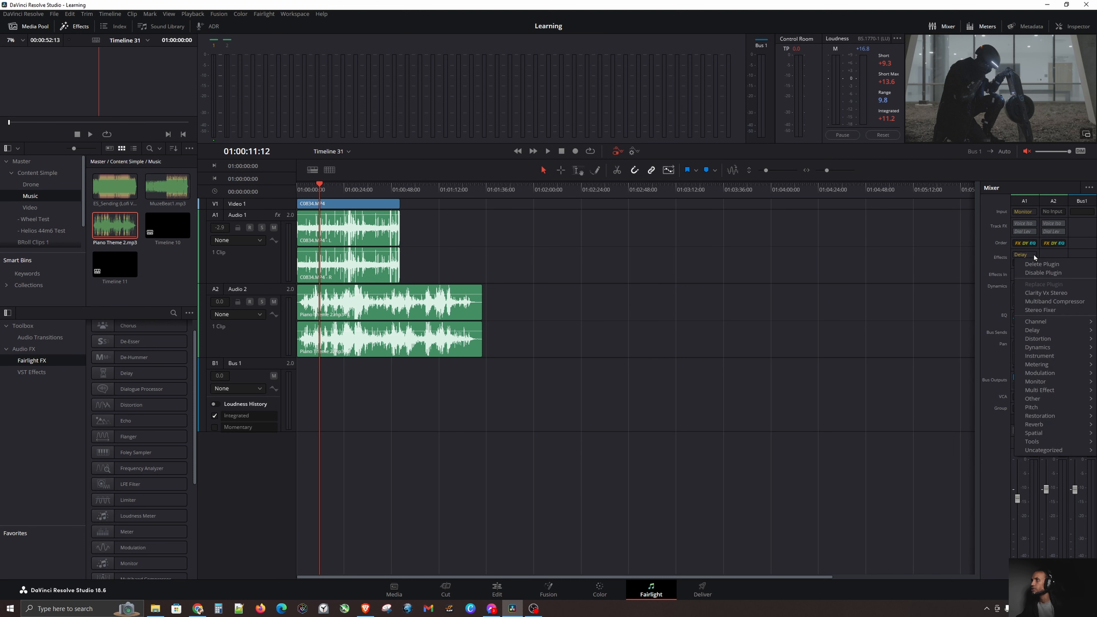
pyautogui.click(1035, 265)
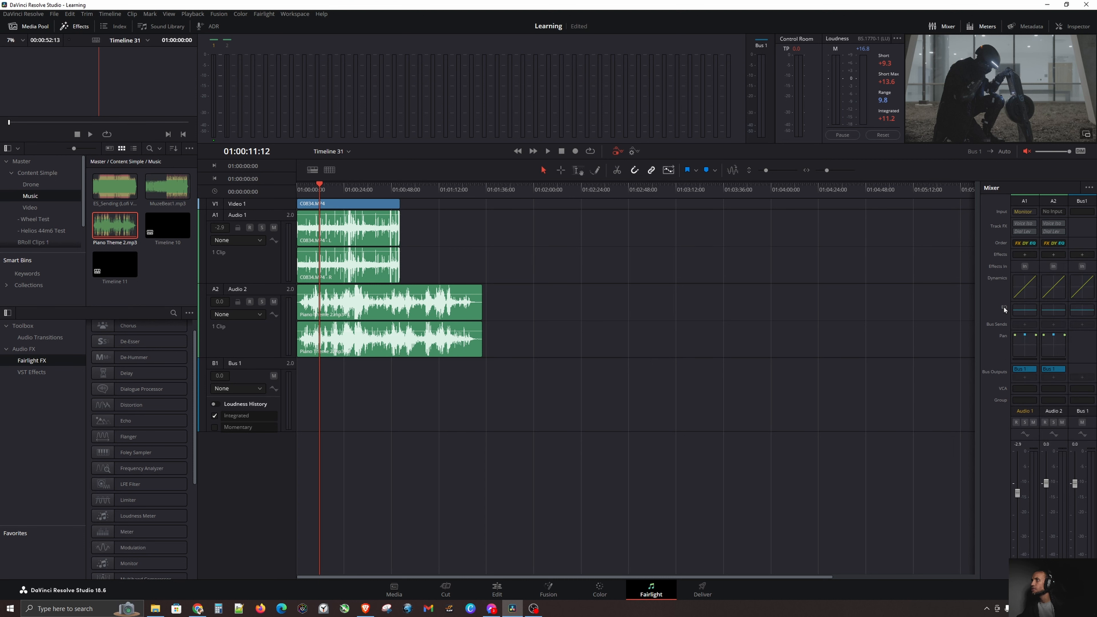
# - Play a short section from near the timeline start and raise the Audio 1 mixer fader to +0.4
pyautogui.click(308, 203)
pyautogui.press('space')
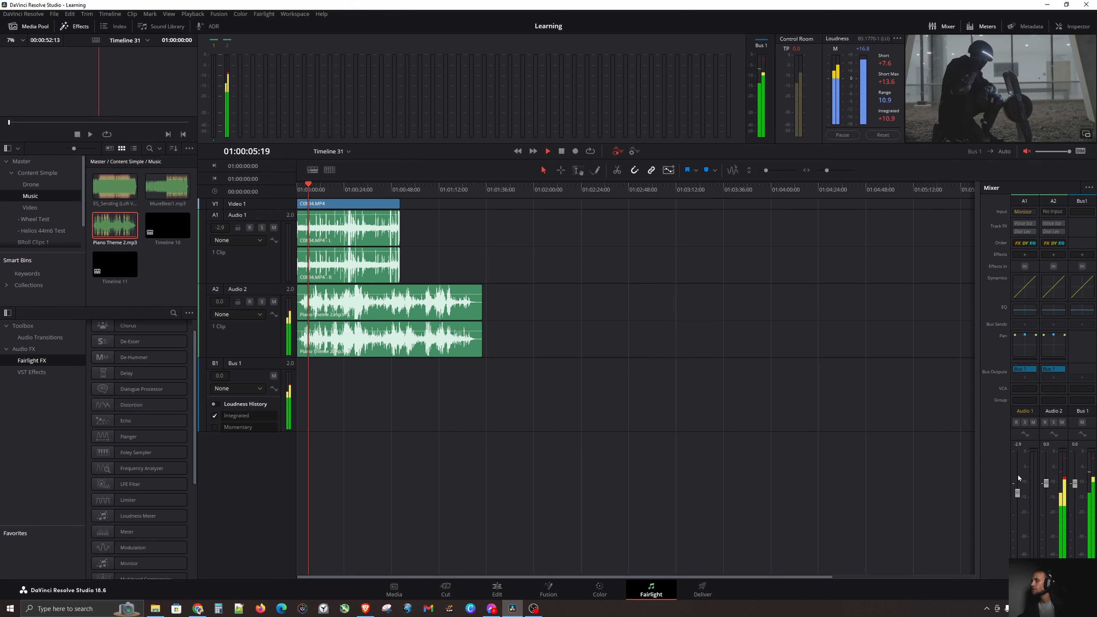
pyautogui.moveTo(1017, 492); pyautogui.dragTo(1018, 482)
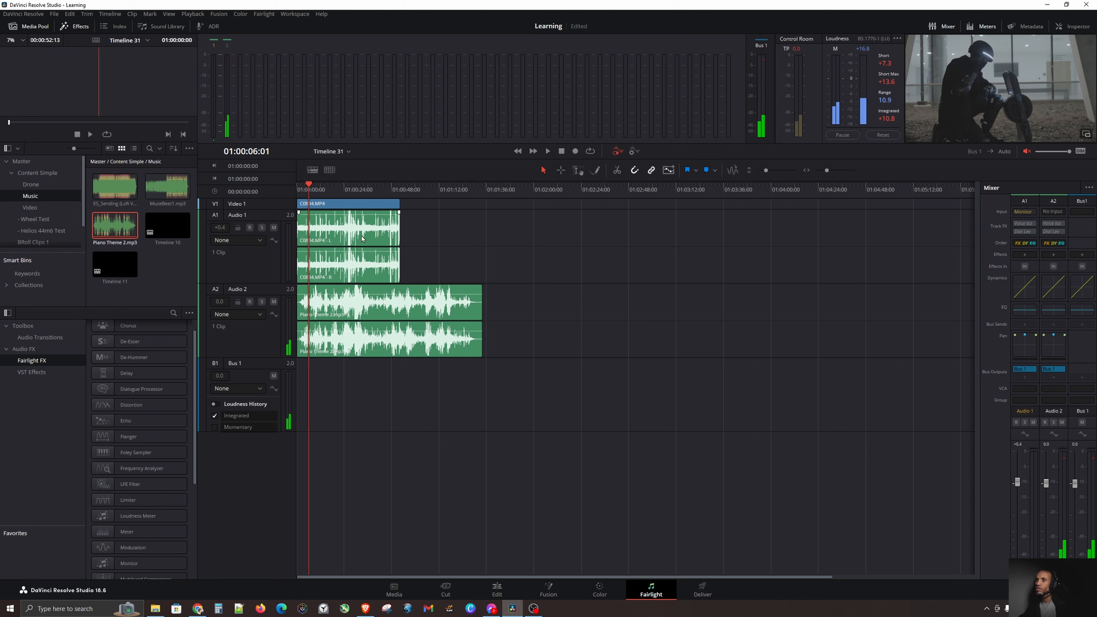
# - Add the ES_Sending (Lofi Version) music clip to Audio 1 directly after the C0834.MP4 clip
pyautogui.click(251, 266)
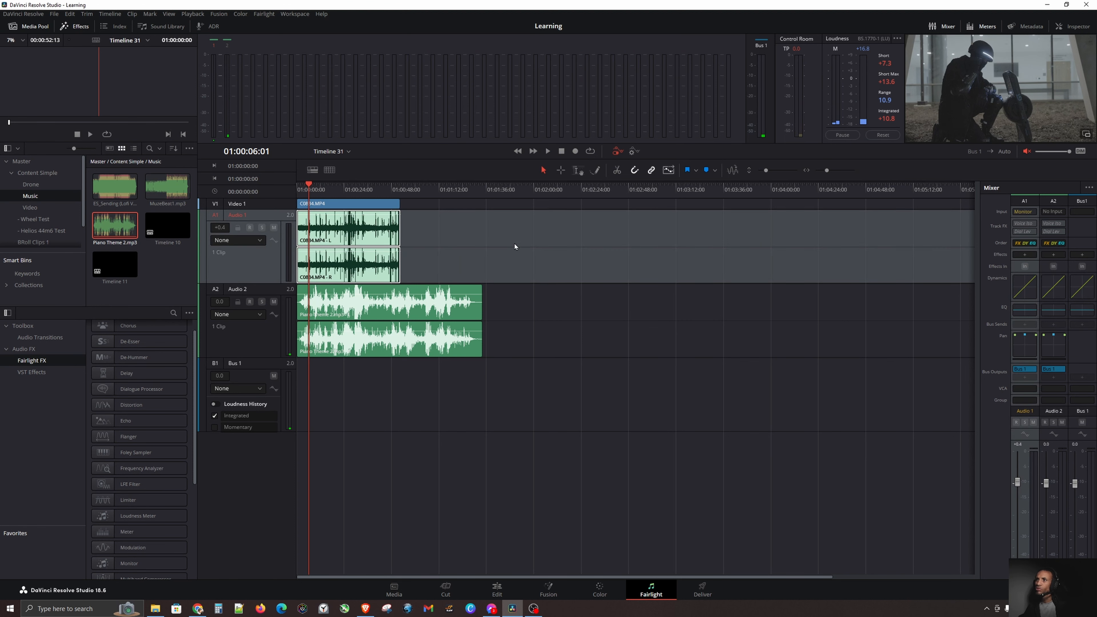
pyautogui.click(514, 245)
pyautogui.click(252, 335)
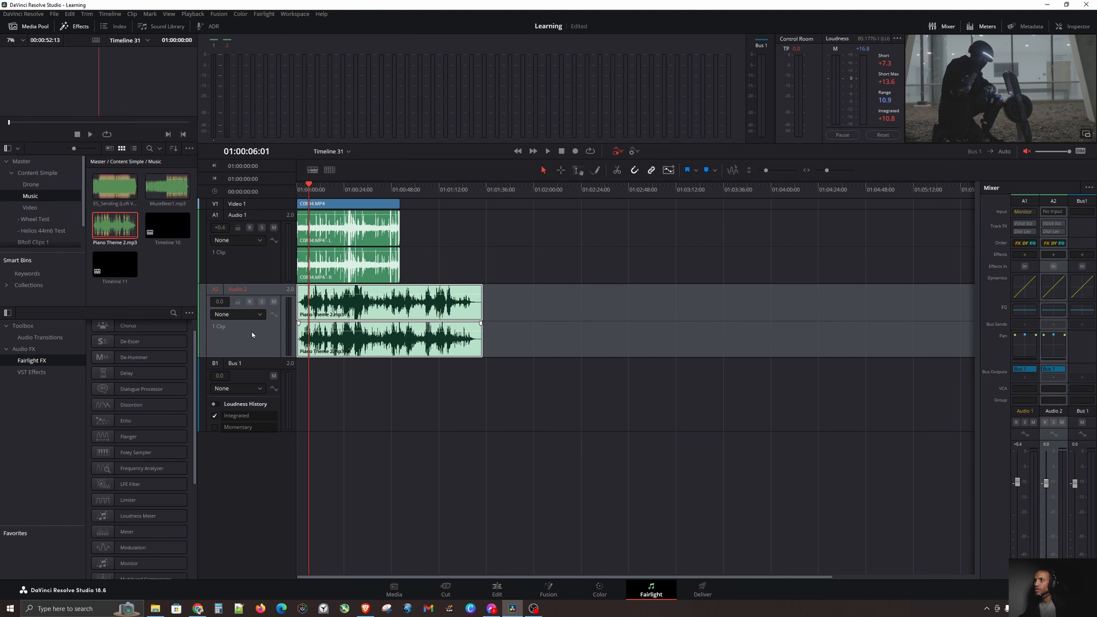
pyautogui.click(351, 234)
pyautogui.click(428, 249)
pyautogui.moveTo(114, 185); pyautogui.dragTo(414, 218)
# - Play a short section from 01:00:58:17 and lower the ES_Sending clip's volume all the way down
pyautogui.click(414, 218)
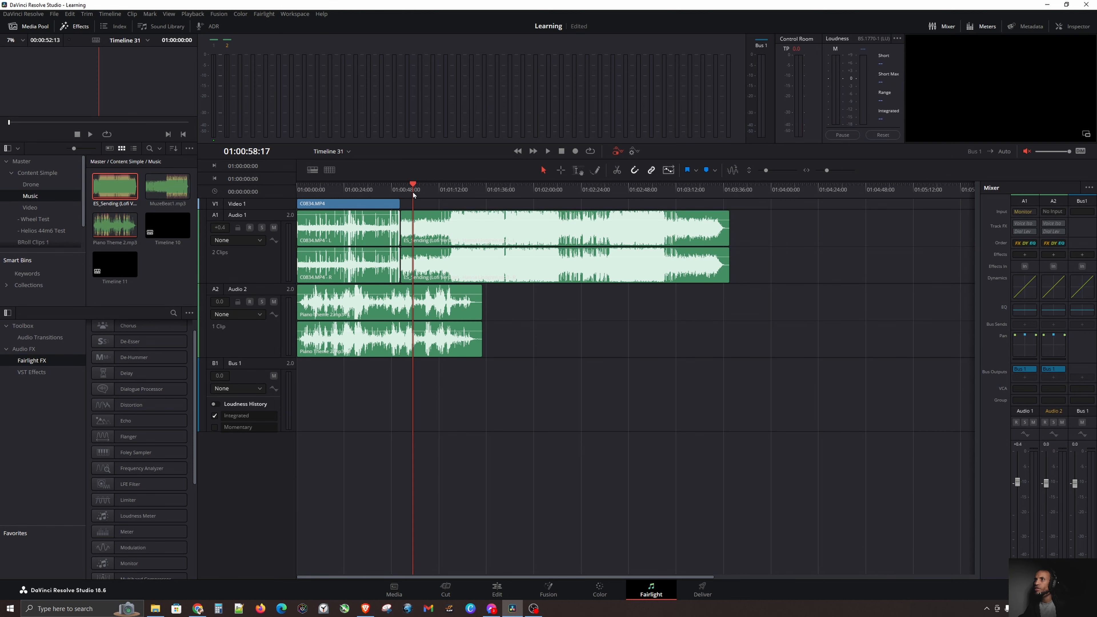
pyautogui.press('space')
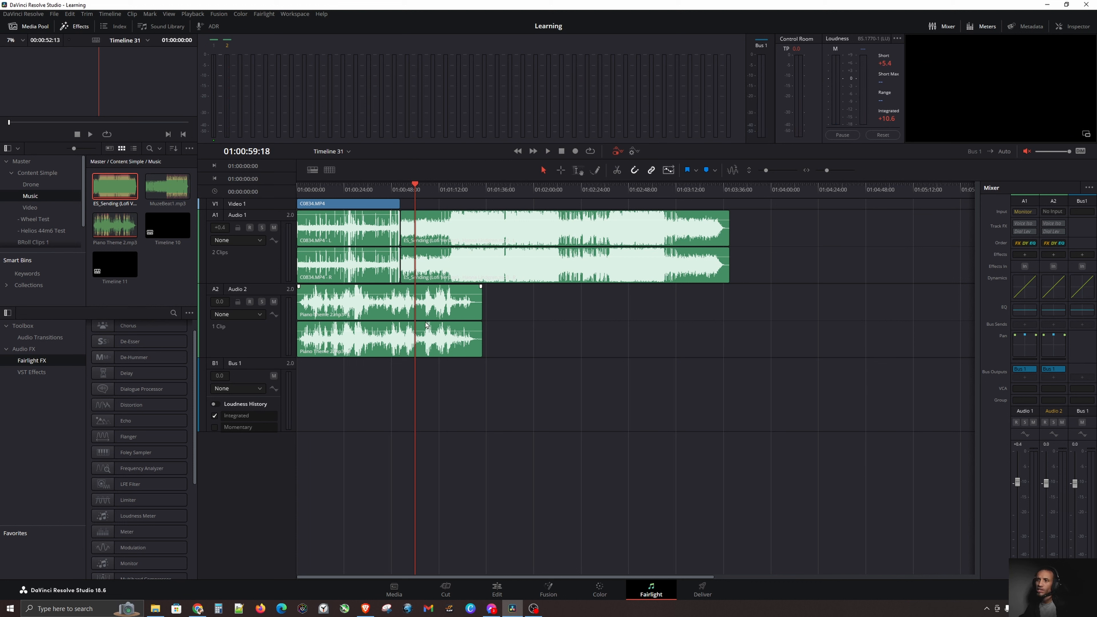
pyautogui.click(503, 276)
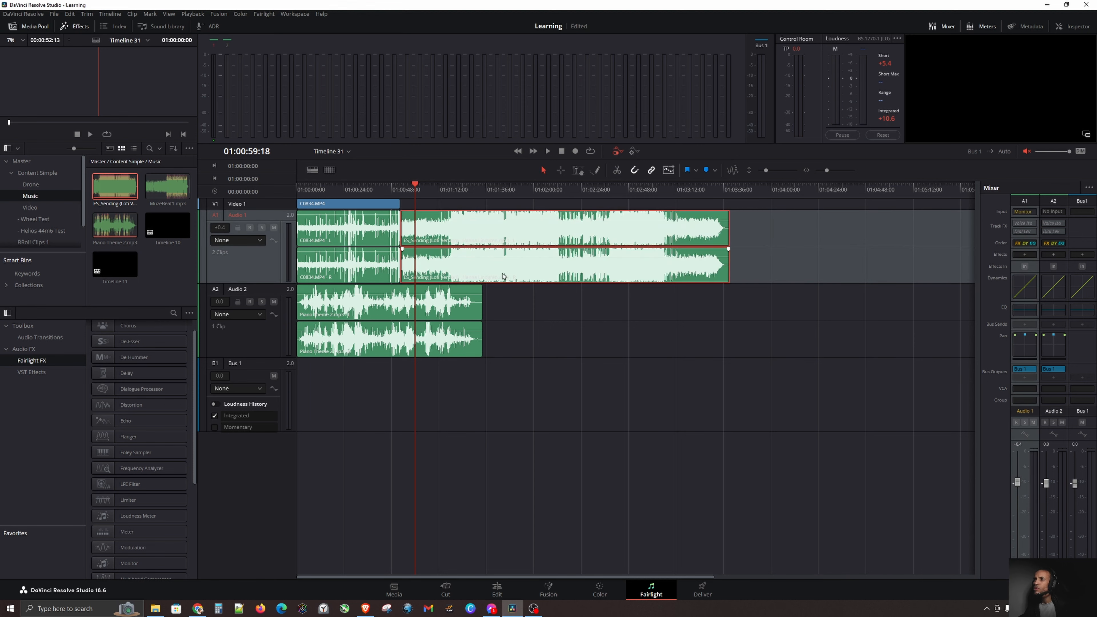
pyautogui.moveTo(473, 258); pyautogui.dragTo(391, 399)
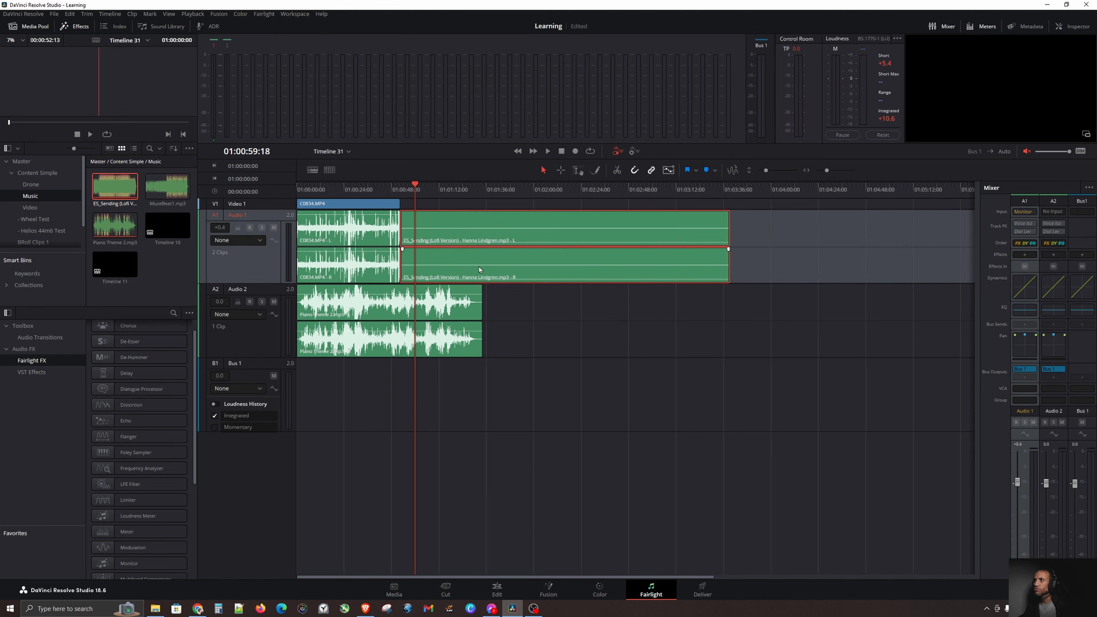
# - Undo the ES_Sending clip's volume change and move the clip onto a new Audio 3 track at the timeline start
pyautogui.hotkey('ctrl', 'z')
pyautogui.moveTo(527, 236); pyautogui.dragTo(422, 385)
# - Play the timeline from its start to about 01:00:16:02 while checking the track meters, and save the project
pyautogui.press('Home')
pyautogui.press('space')
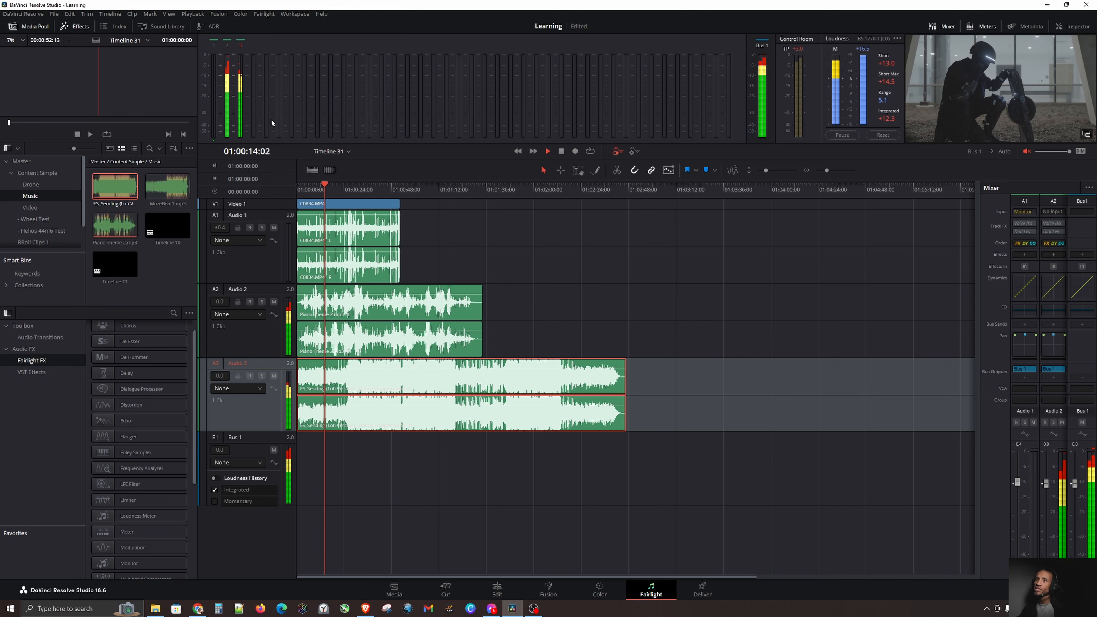
pyautogui.press('space')
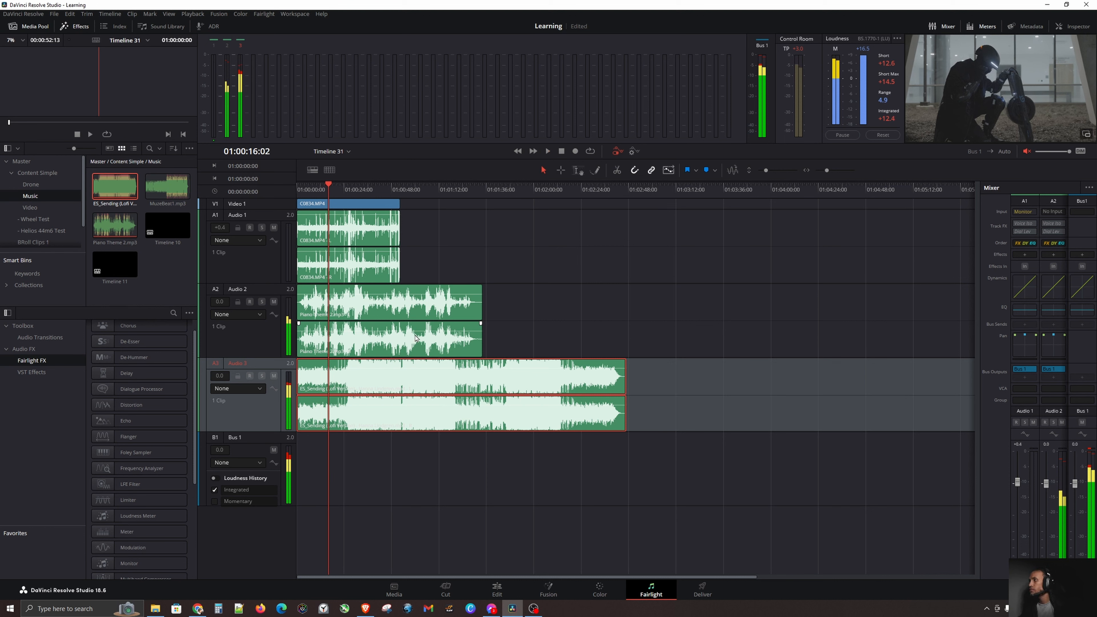
pyautogui.hotkey('ctrl', 's')
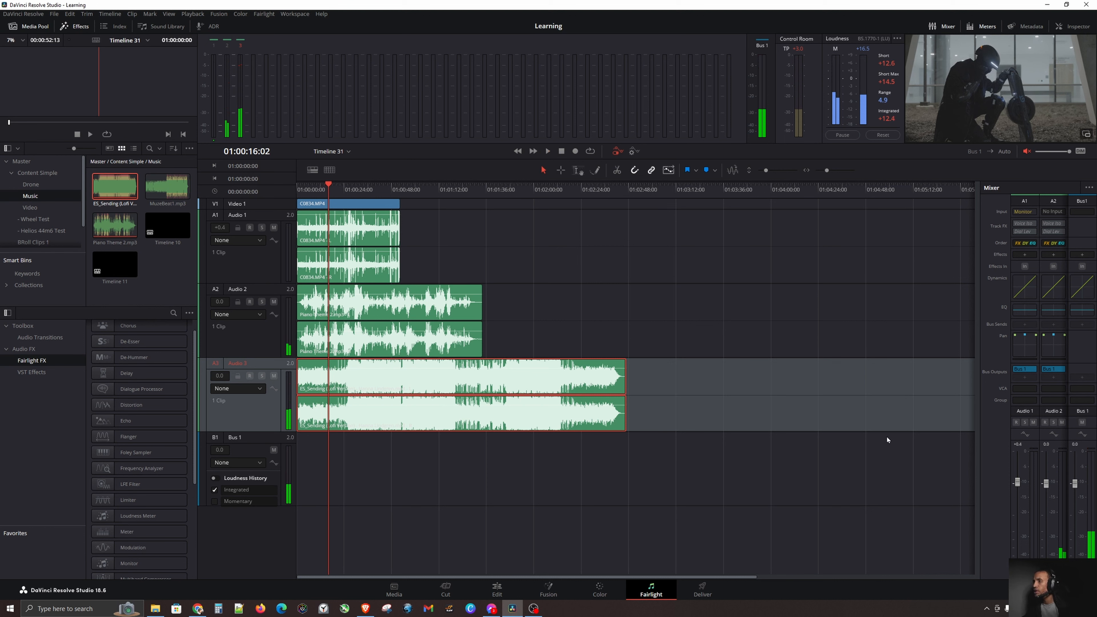
# - Widen the mixer so the Audio 3 channel strip fits beside Audio 1, Audio 2 and Bus 1
pyautogui.click(1011, 440)
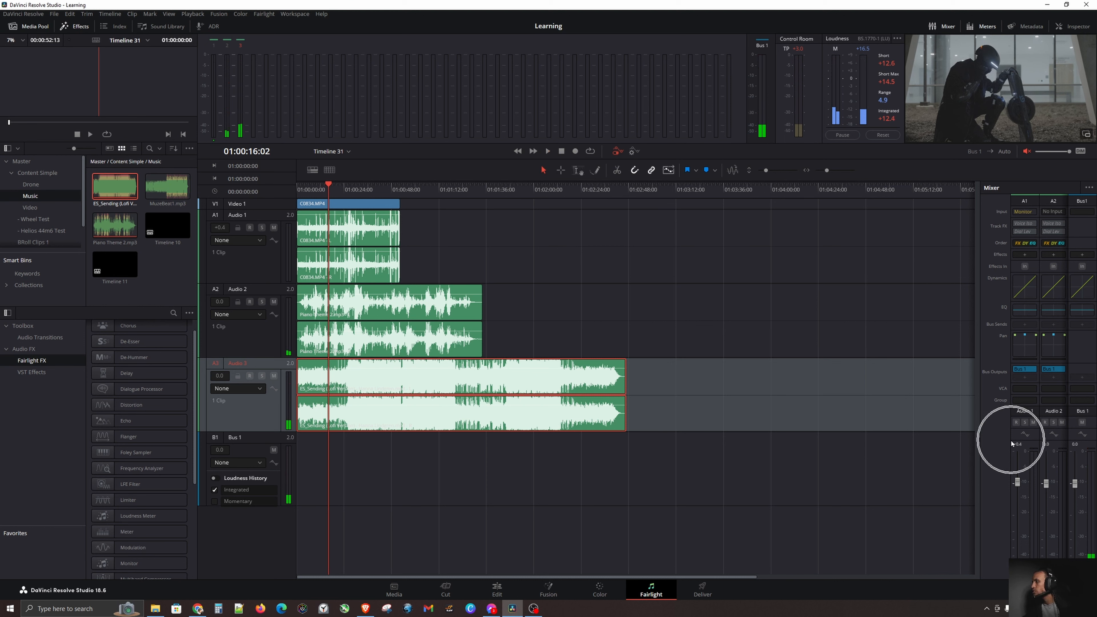
pyautogui.click(231, 111)
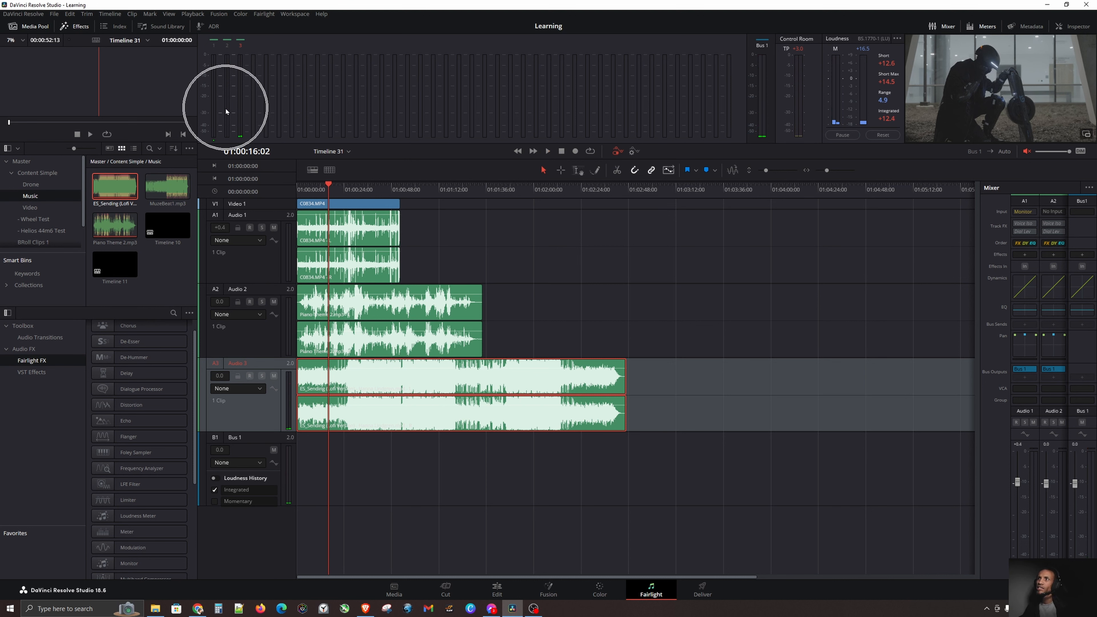
pyautogui.click(1040, 484)
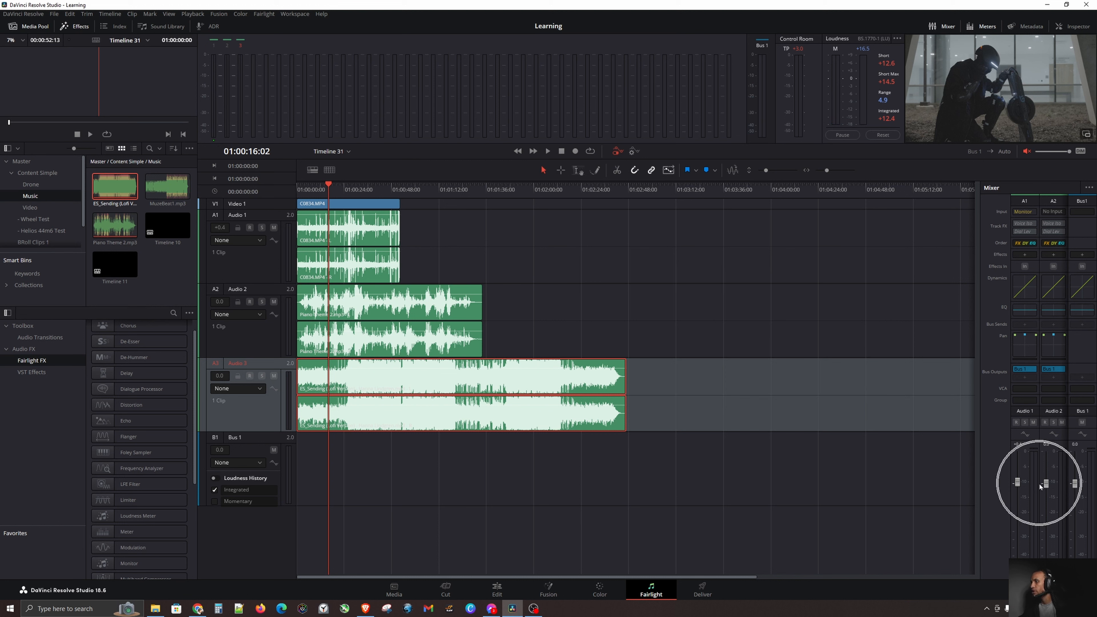
pyautogui.click(980, 458)
pyautogui.moveTo(980, 457); pyautogui.dragTo(902, 464)
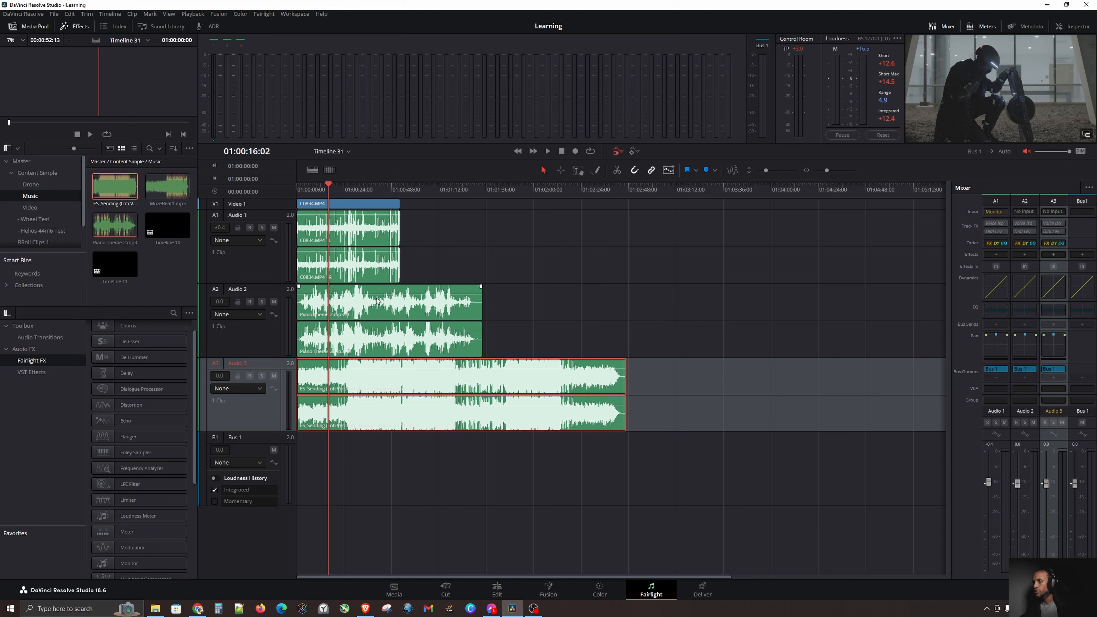
# - Play a short section from 01:00:16:02 while lowering the Audio 3 mixer fader, and finish with it at +0.8
pyautogui.press('space')
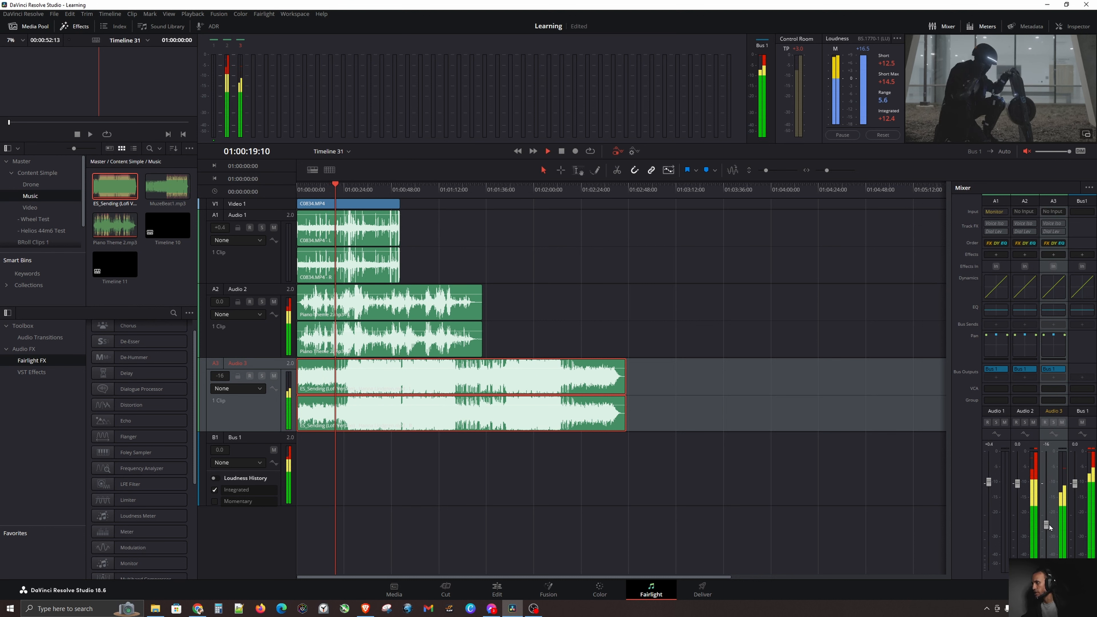
pyautogui.moveTo(1047, 483)
pyautogui.mouseDown()
pyautogui.moveTo(1047, 473)
pyautogui.moveTo(1047, 502)
pyautogui.mouseUp()
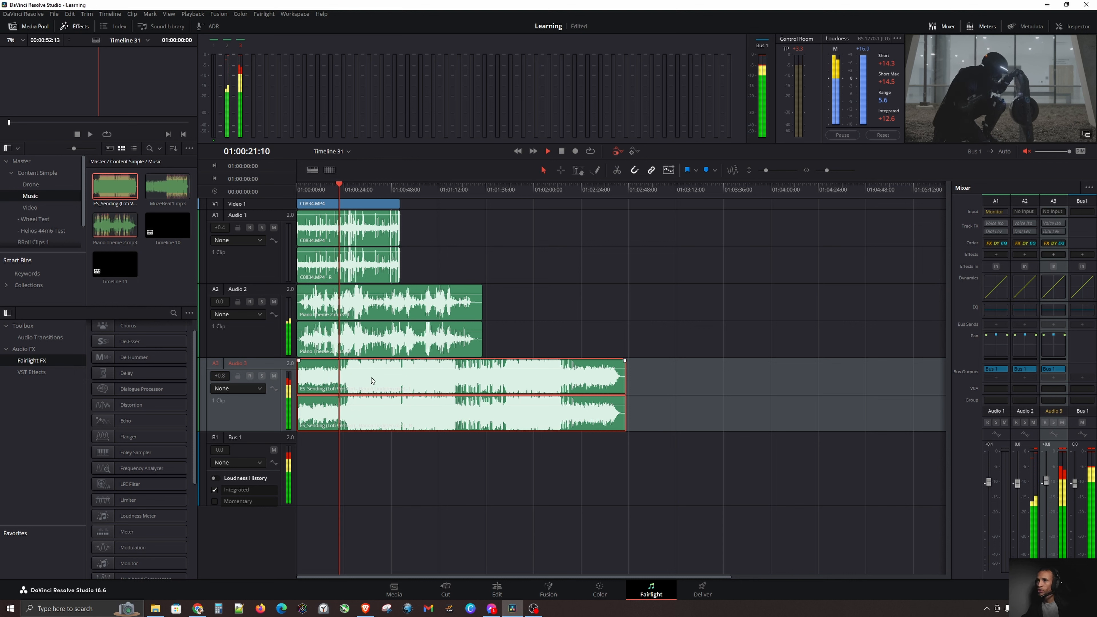
pyautogui.press('space')
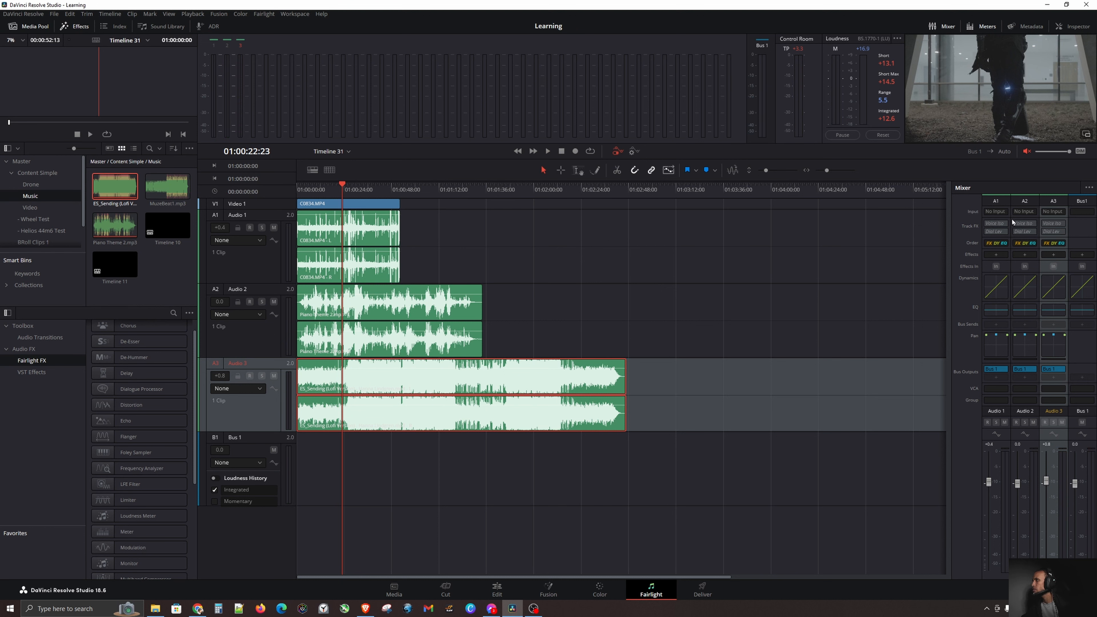
# - Play the timeline from its start to about 01:00:17:08 to check all three track meters, and save the project
pyautogui.press('Home')
pyautogui.press('space')
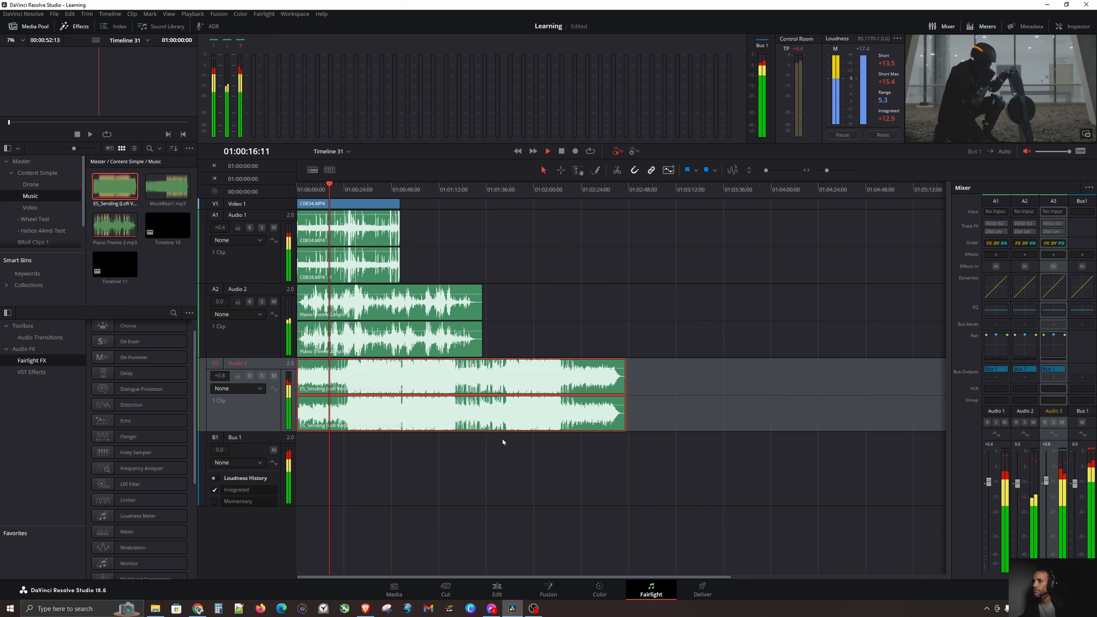
pyautogui.press('space')
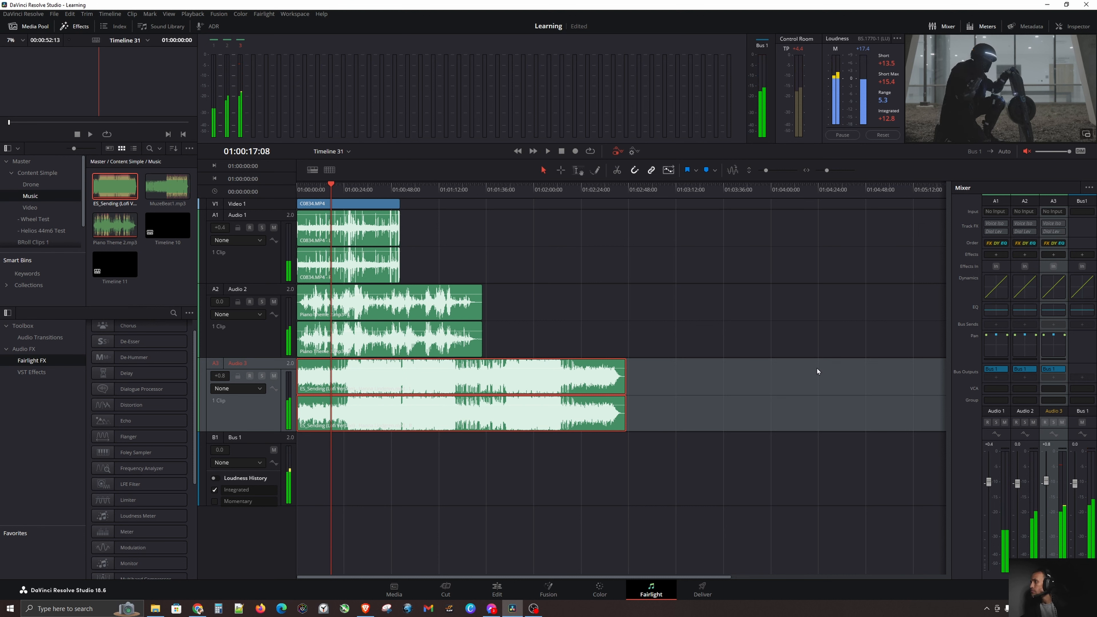
pyautogui.hotkey('ctrl', 's')
# - Hide the meters and the mixer, and bring only the meters back into view
pyautogui.click(803, 321)
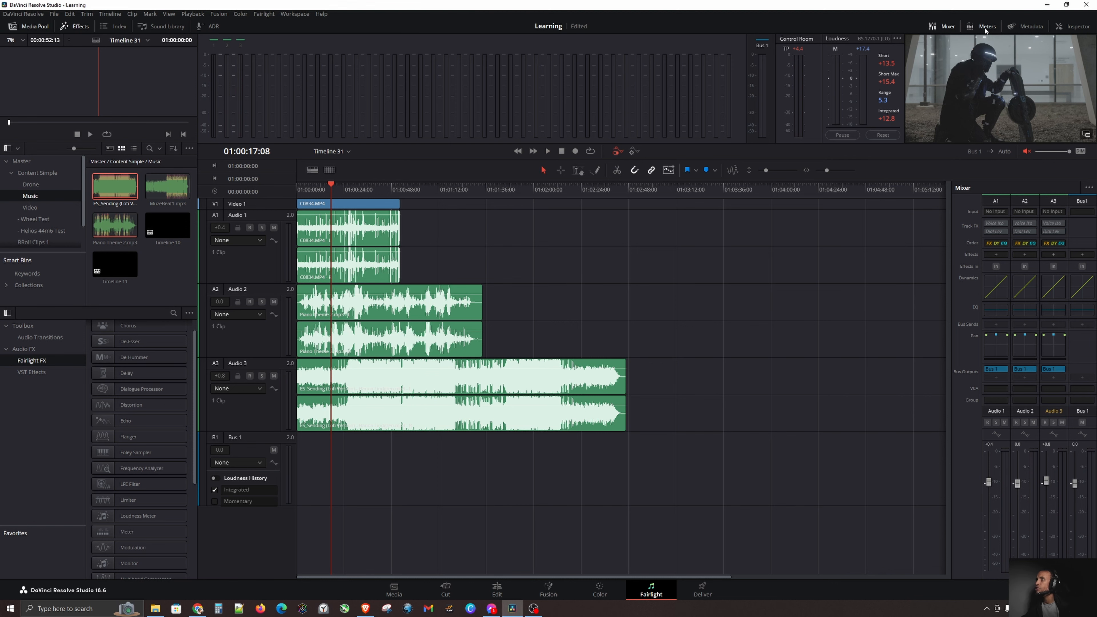
pyautogui.click(986, 29)
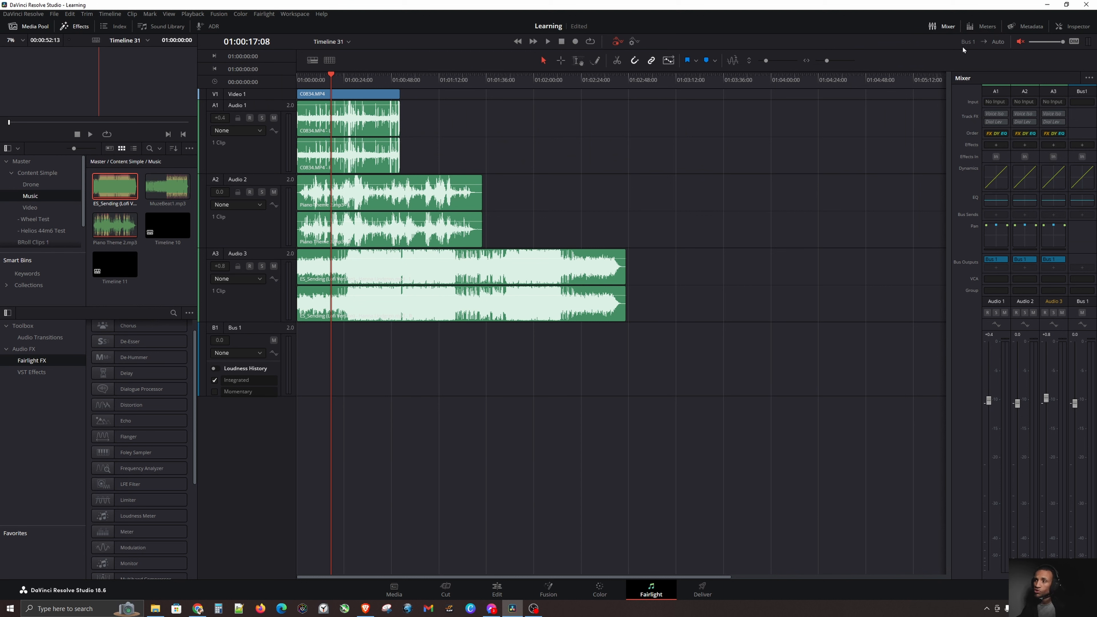
pyautogui.click(1019, 439)
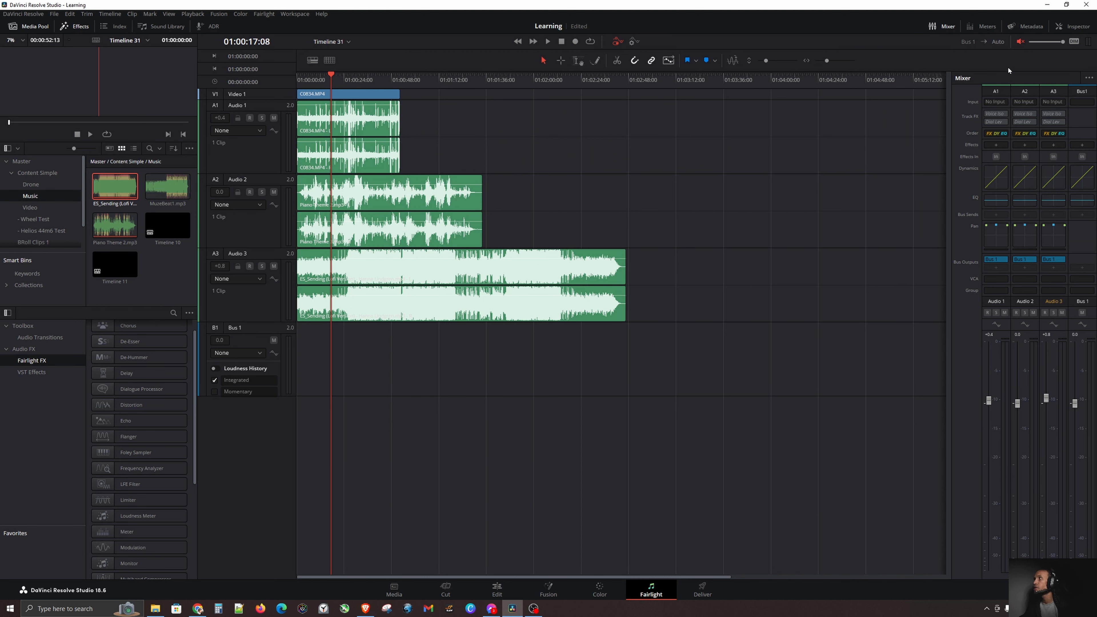
pyautogui.click(984, 29)
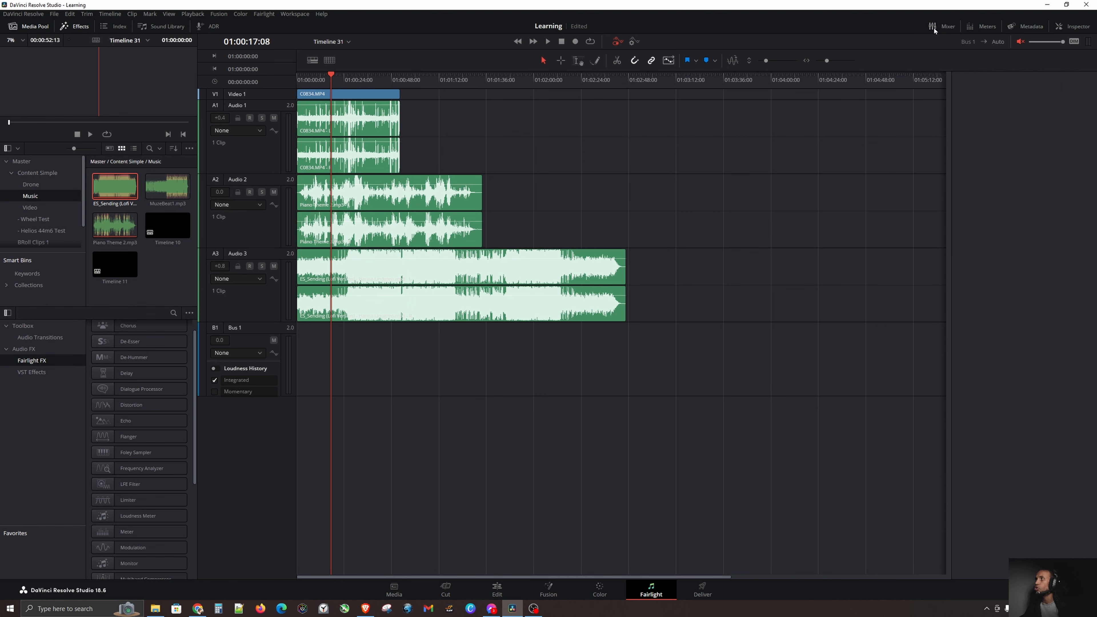
pyautogui.click(981, 26)
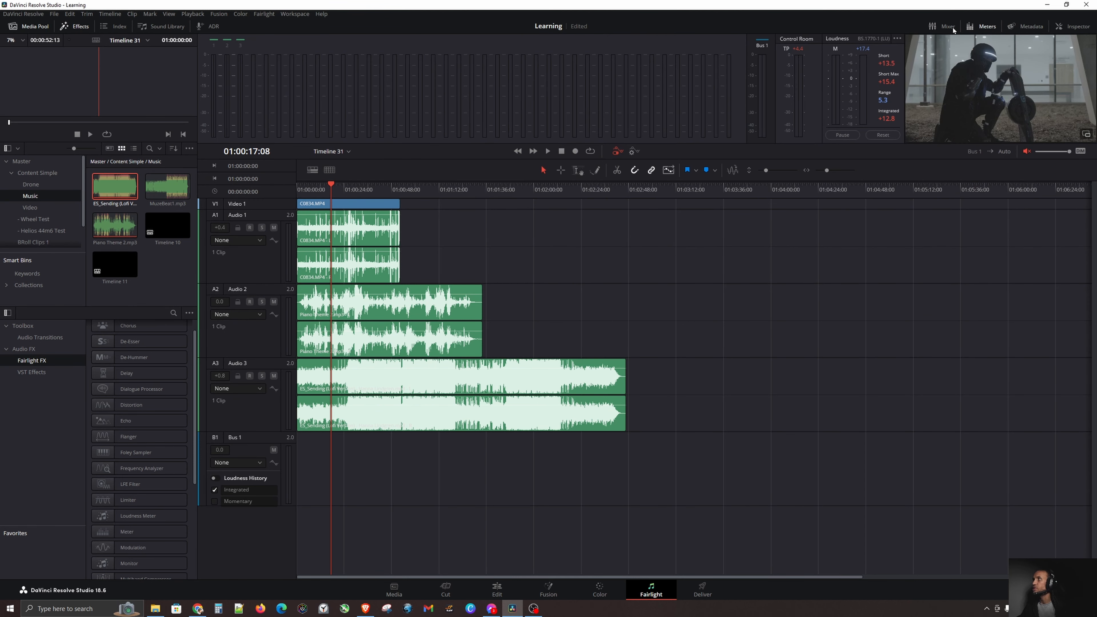
pyautogui.press('ctrl')
# - Show the Inspector and Metadata for the Piano Theme 2.mp3 clip on Audio 2
pyautogui.click(1062, 27)
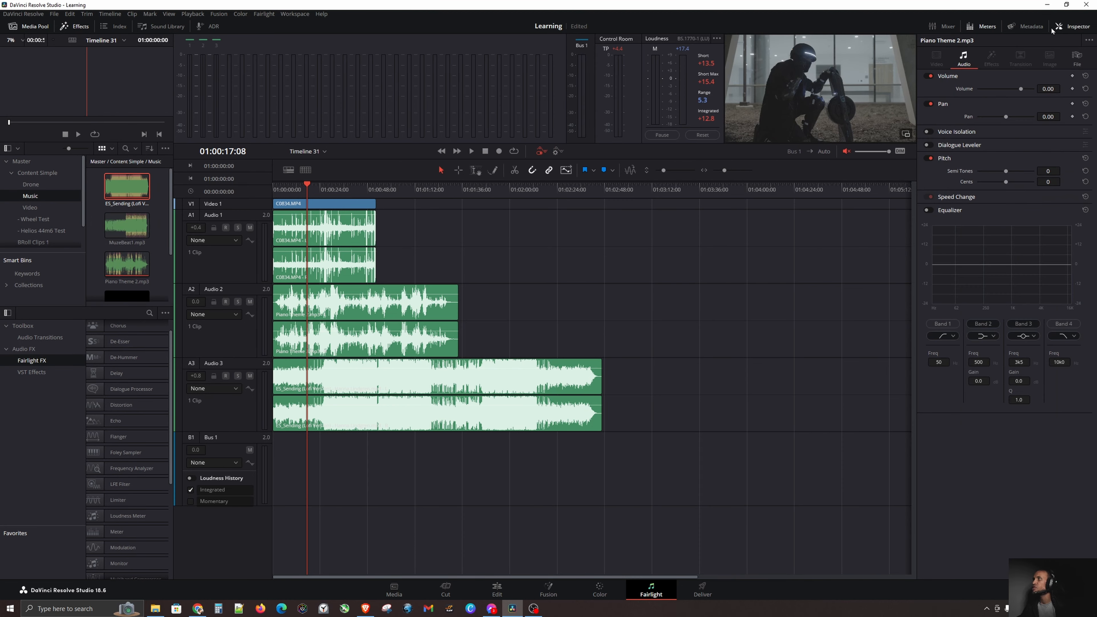
pyautogui.click(422, 310)
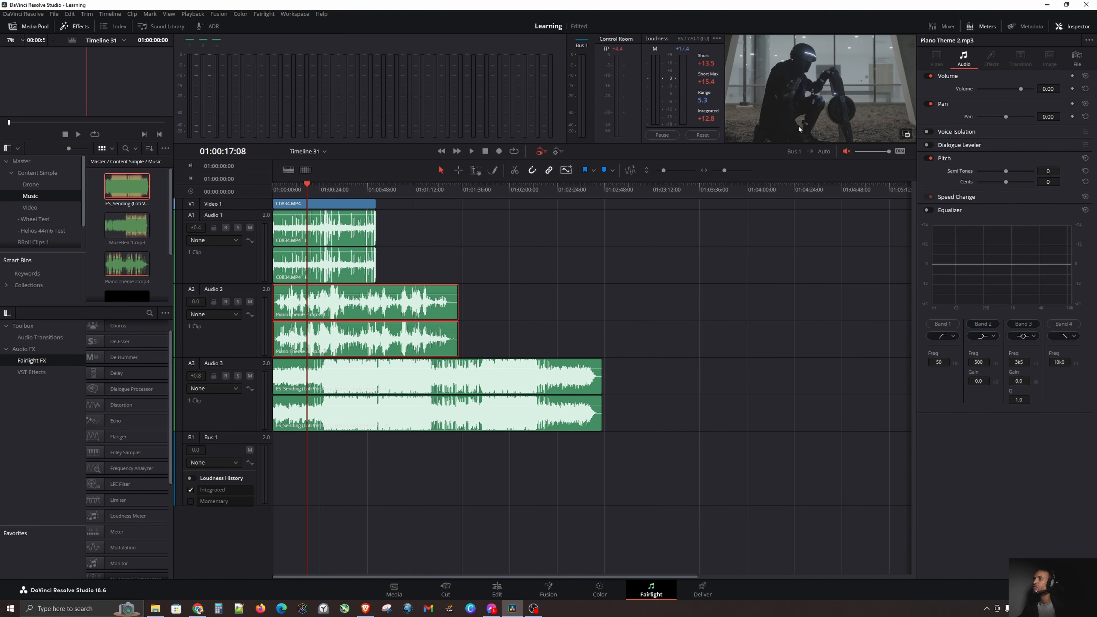
pyautogui.click(1030, 28)
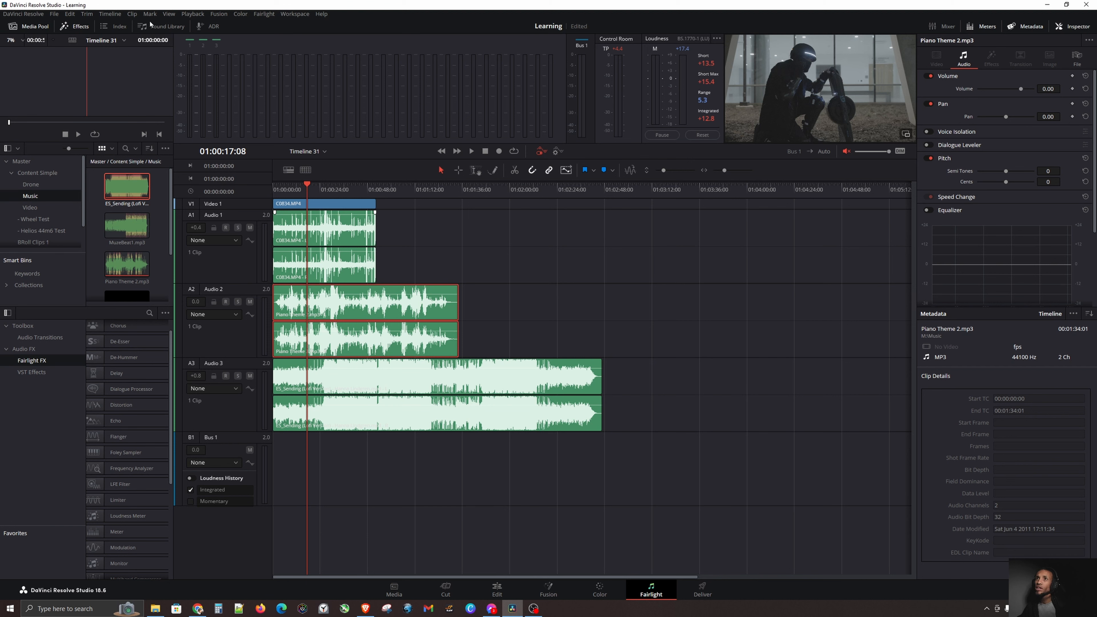
# - Show the Sound Library, open its free download page in the browser and return to DaVinci Resolve
pyautogui.click(158, 26)
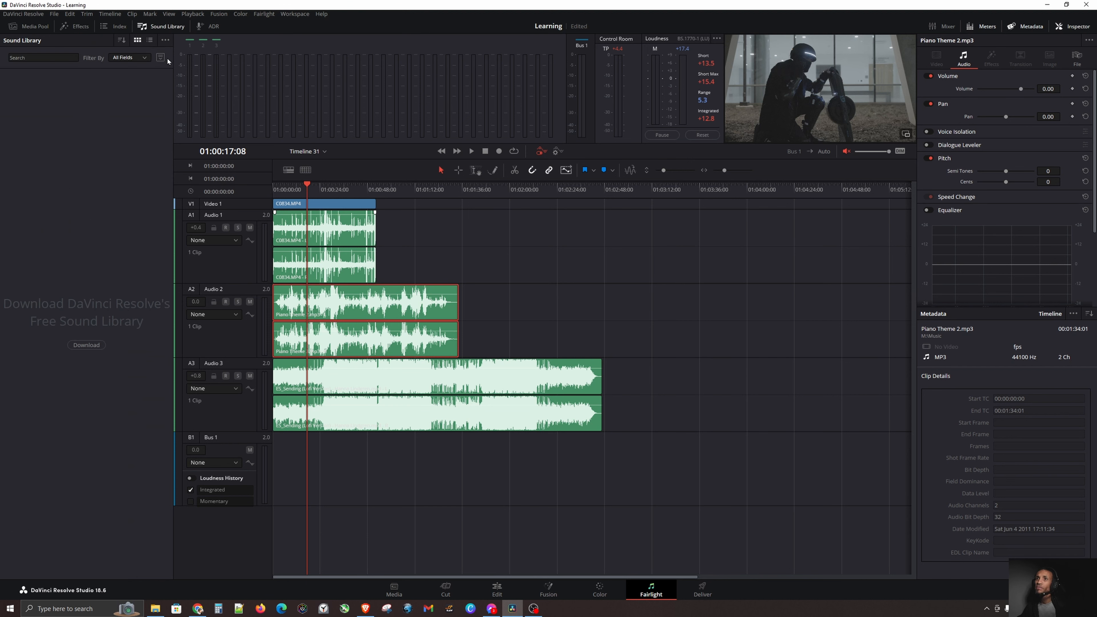
pyautogui.click(85, 345)
pyautogui.click(85, 346)
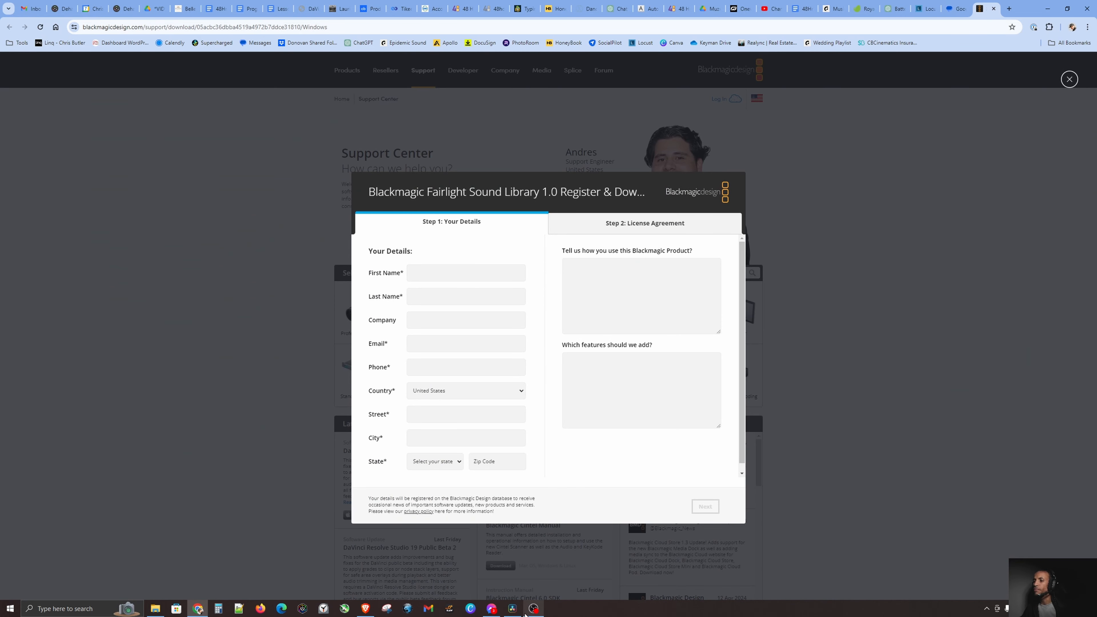
pyautogui.click(512, 608)
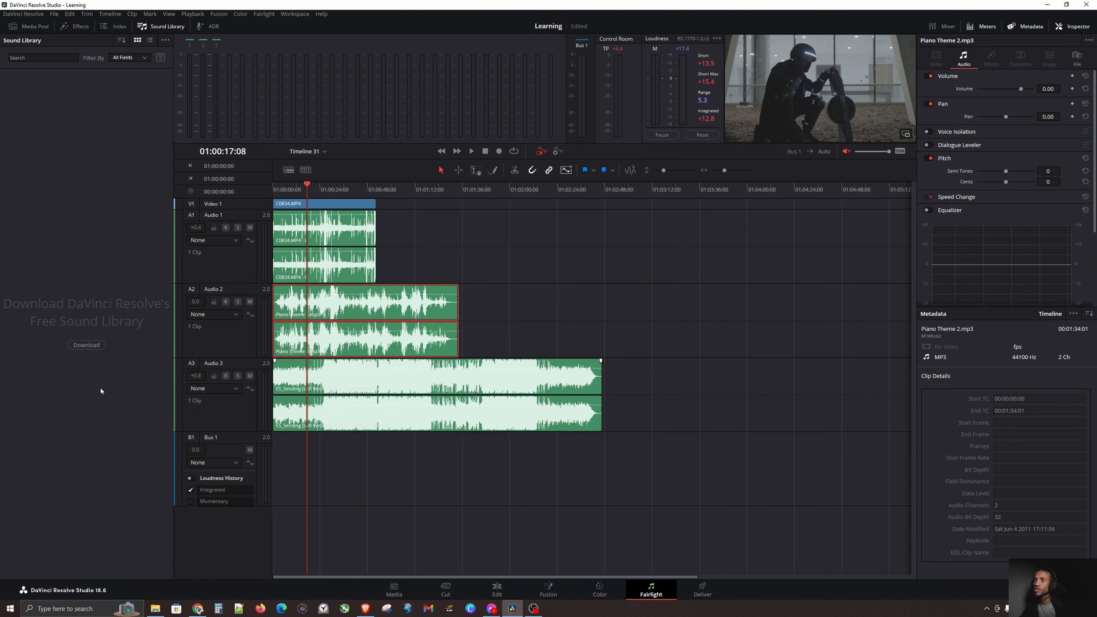
# - Delete the music clips on Audio 2 and Audio 3 and remove the empty tracks
pyautogui.click(507, 262)
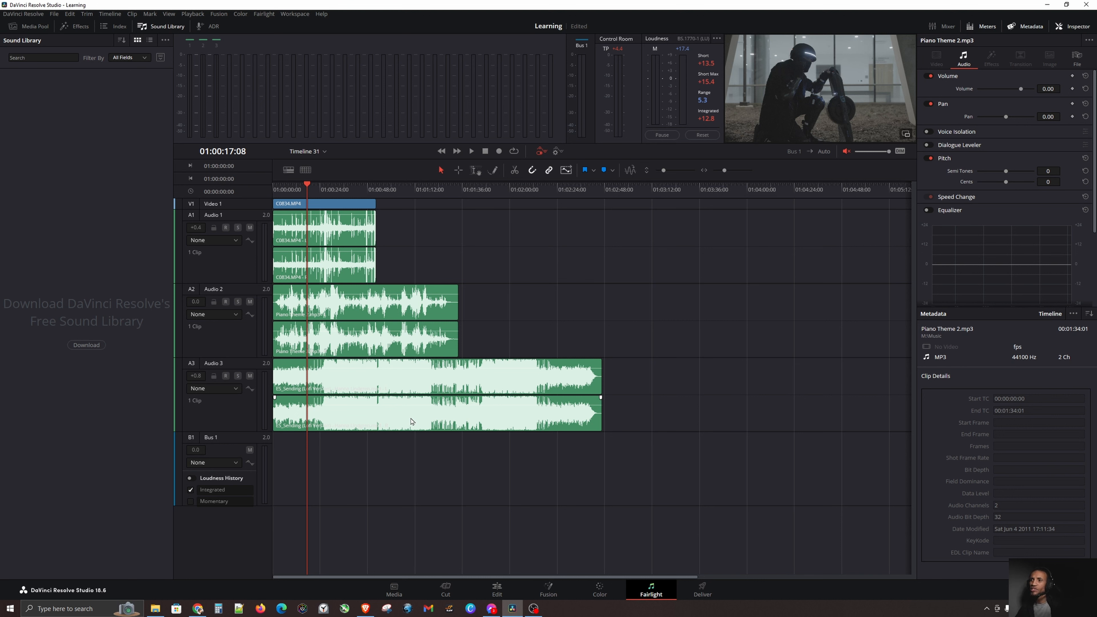
pyautogui.click(394, 420)
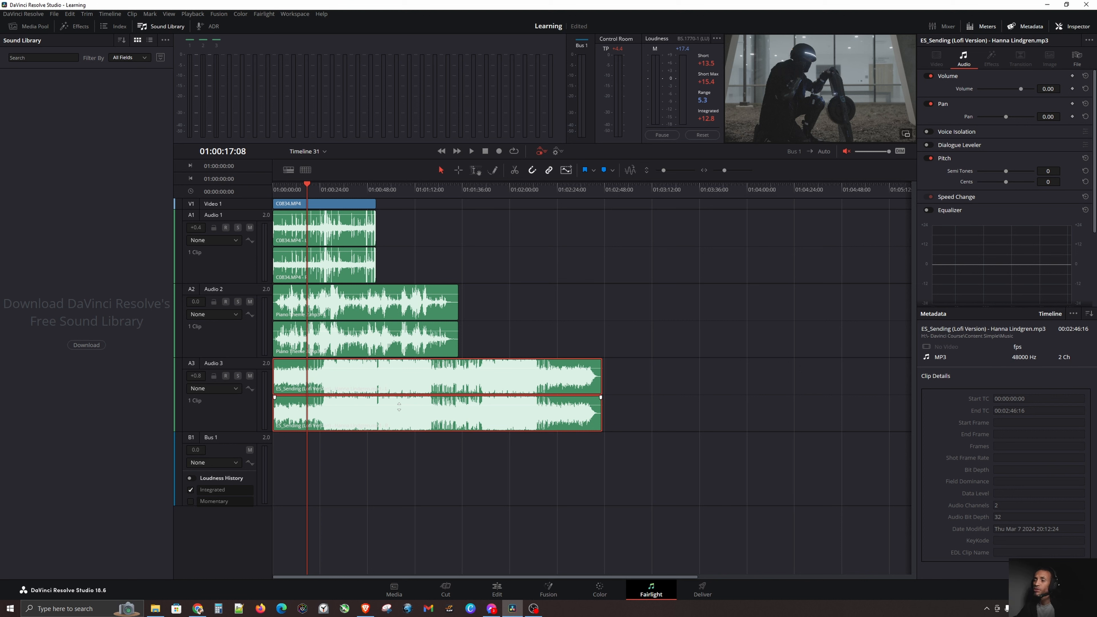
pyautogui.click(647, 414)
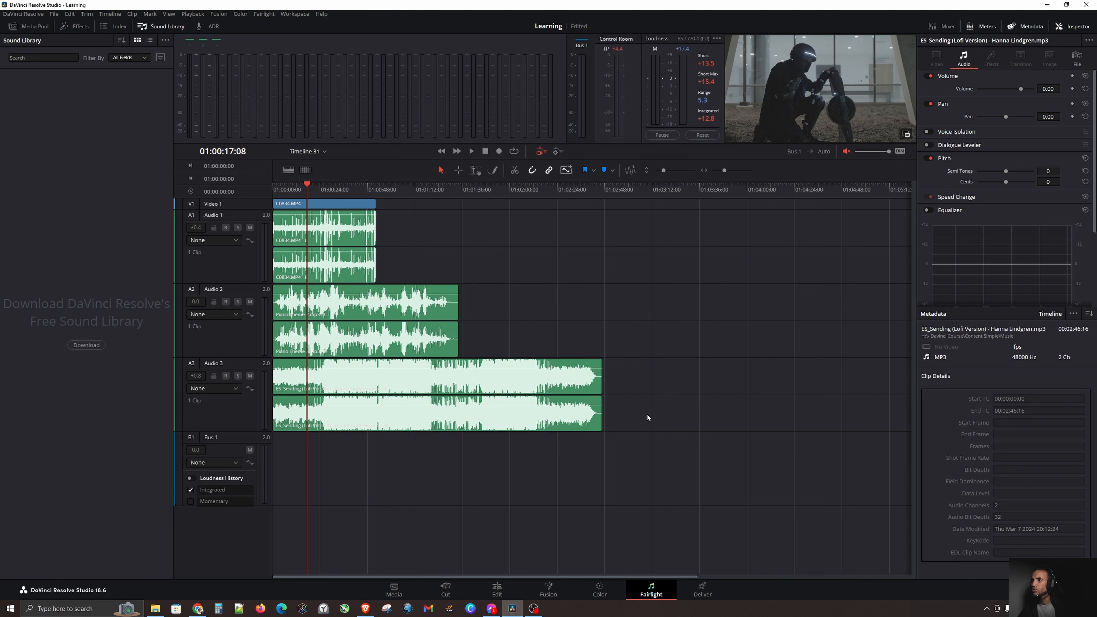
pyautogui.moveTo(678, 422); pyautogui.dragTo(373, 320)
pyautogui.press('Delete')
pyautogui.rightClick(240, 339)
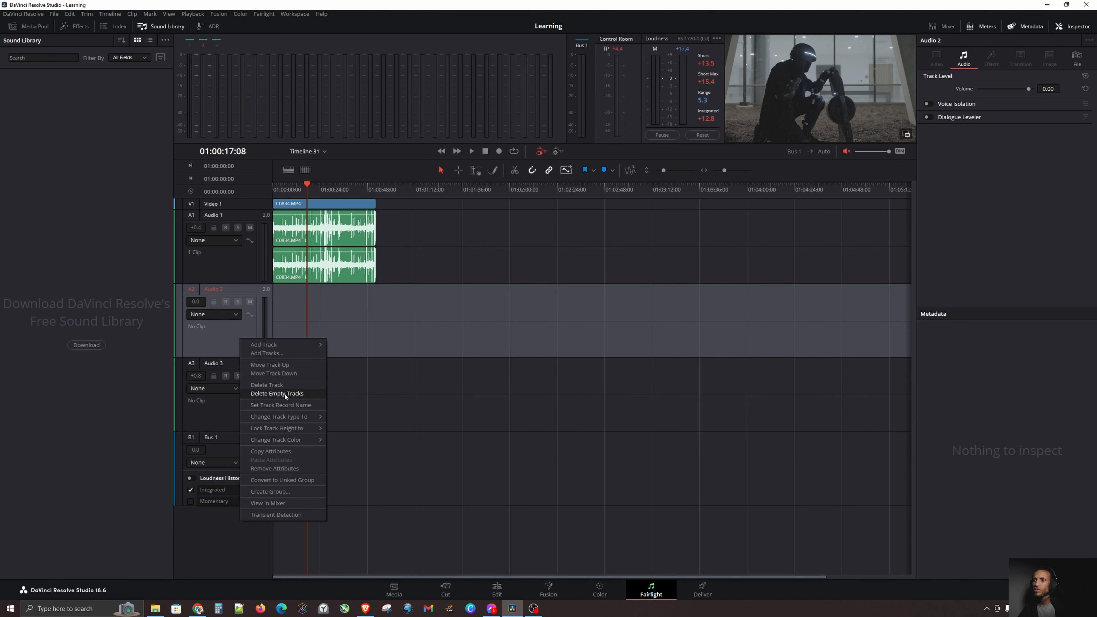
pyautogui.click(284, 394)
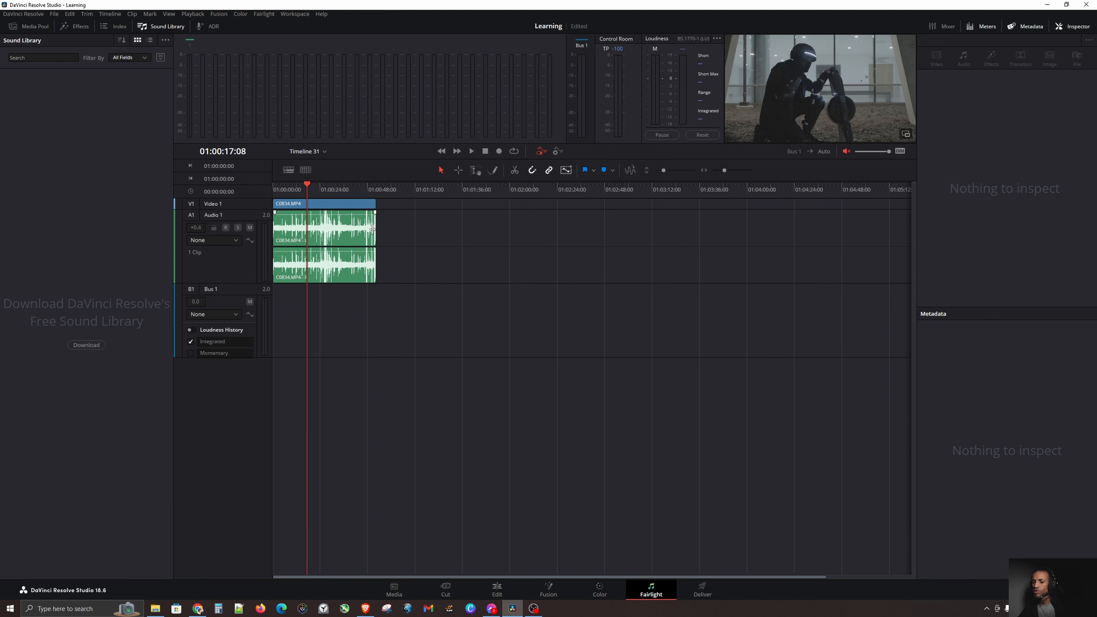
# - Enlarge the Audio 1 track and the timeline scale to show the whole C0834.MP4 clip, with the playhead at 01:00:00:00
pyautogui.scroll(5, 372, 230)
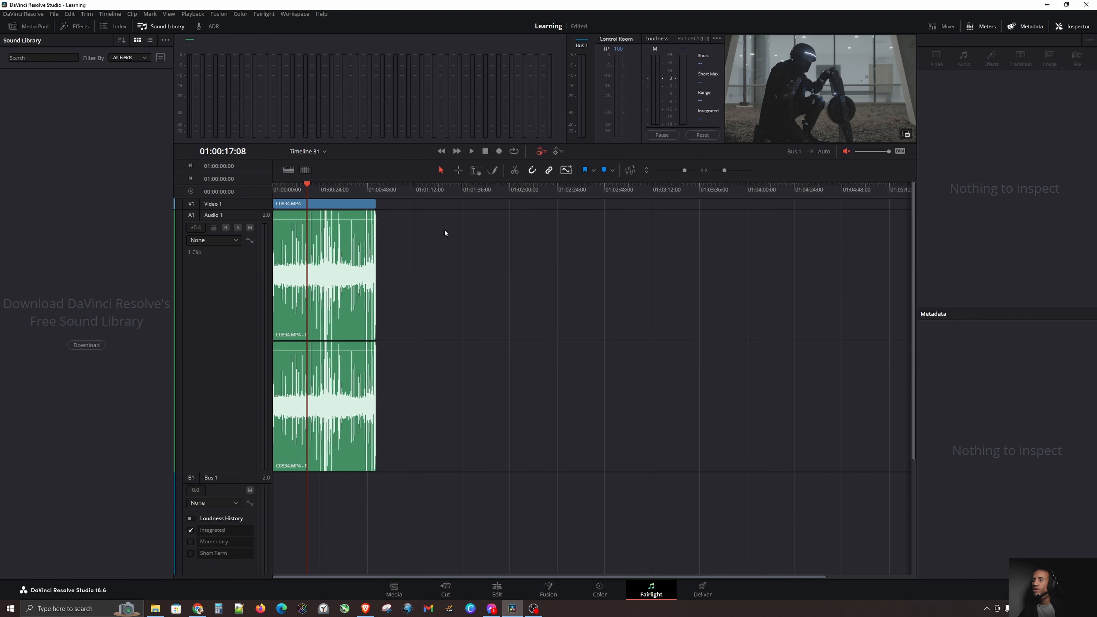
pyautogui.click(730, 170)
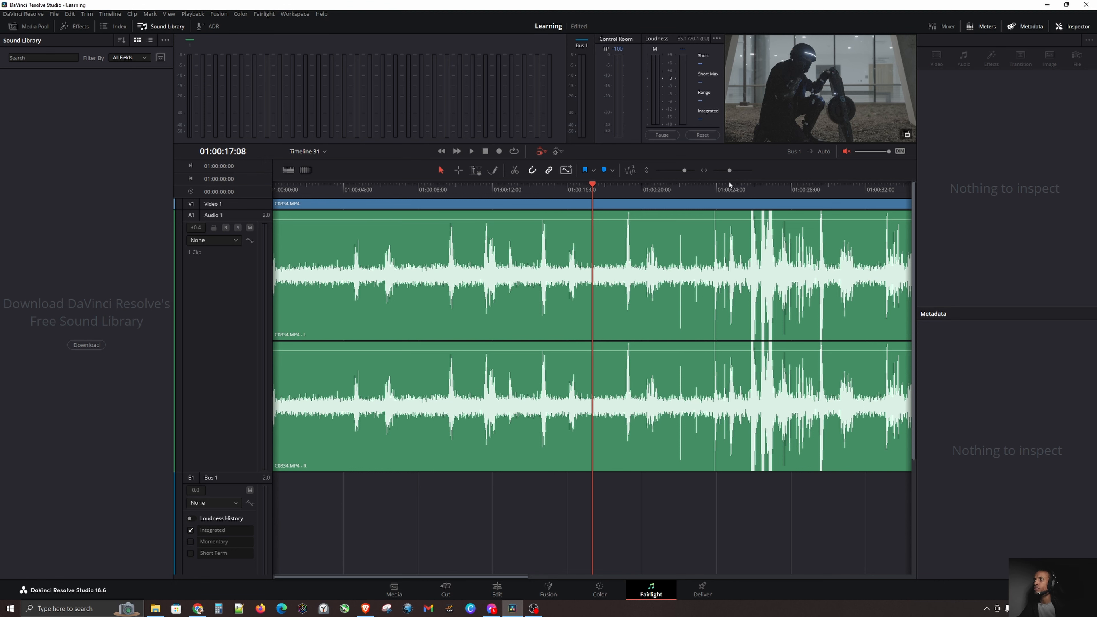
pyautogui.click(729, 171)
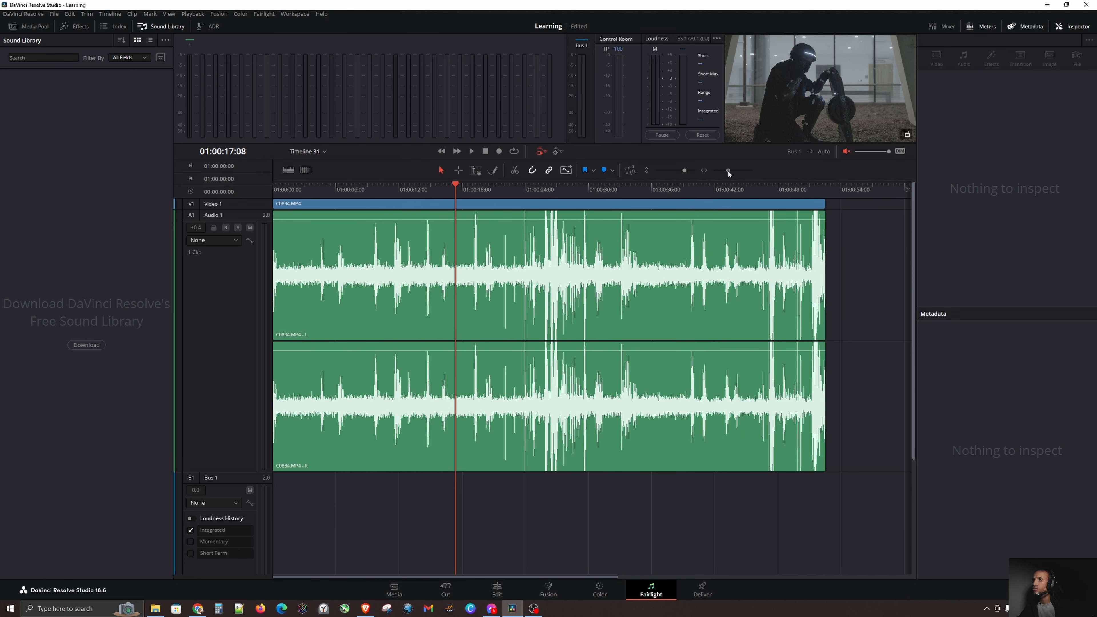
pyautogui.moveTo(292, 191); pyautogui.dragTo(269, 193)
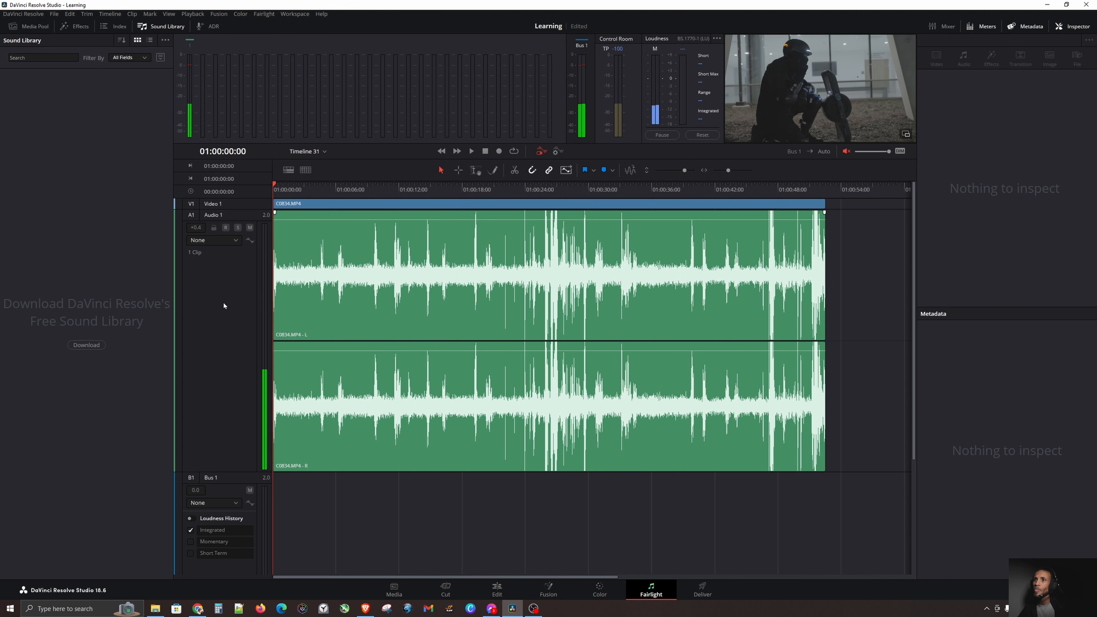
# - Turn timeline automation off and back on to compare the track header and toolbar options
pyautogui.click(236, 296)
pyautogui.click(244, 298)
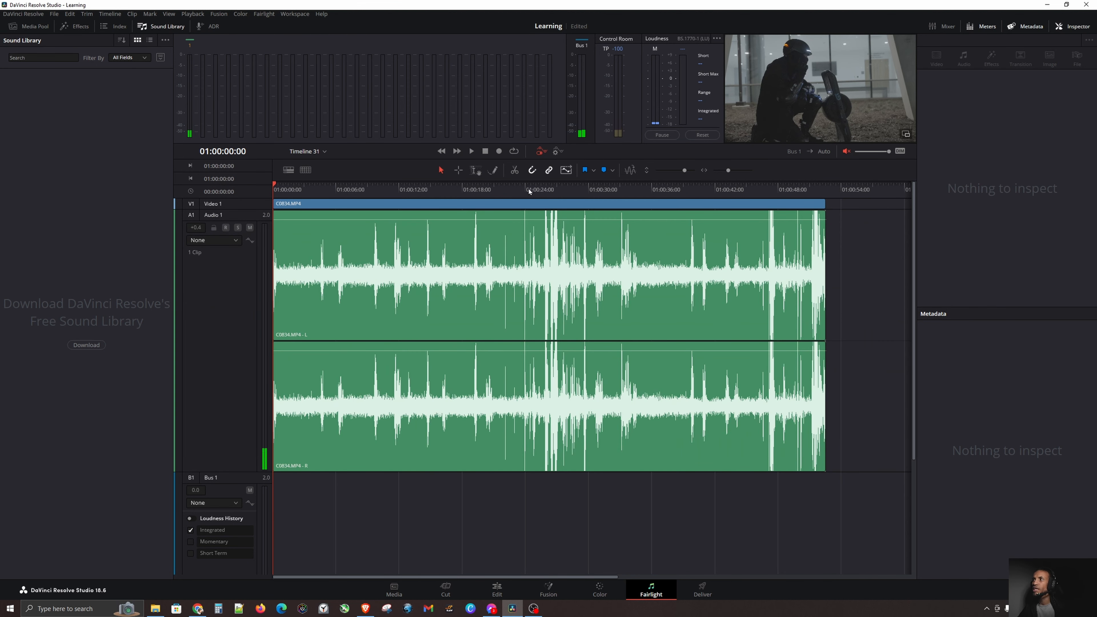
pyautogui.click(541, 152)
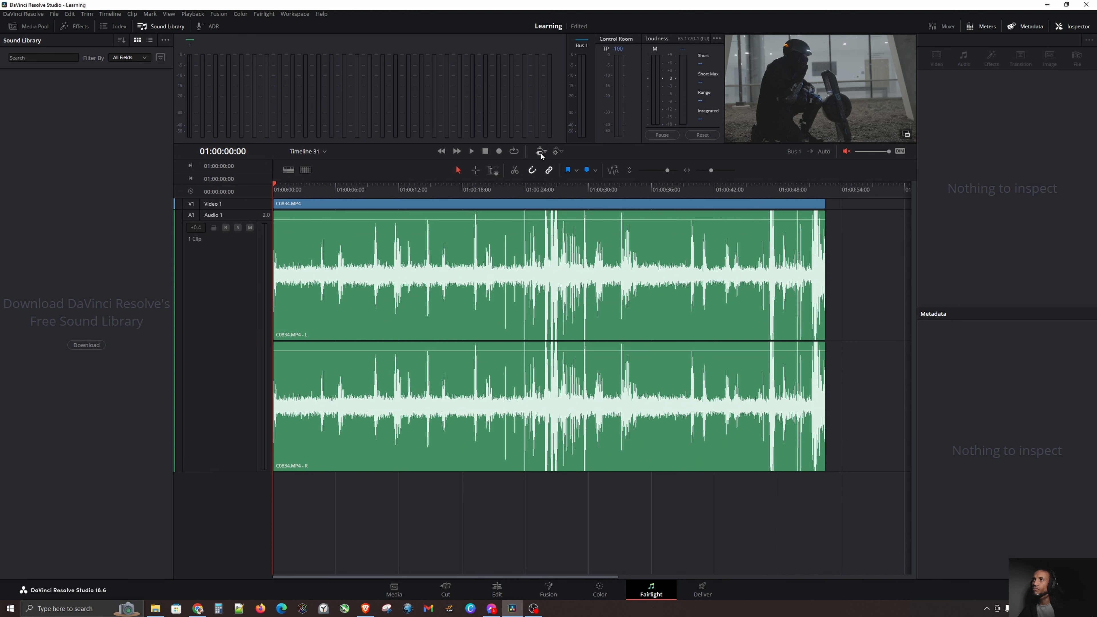
pyautogui.click(541, 151)
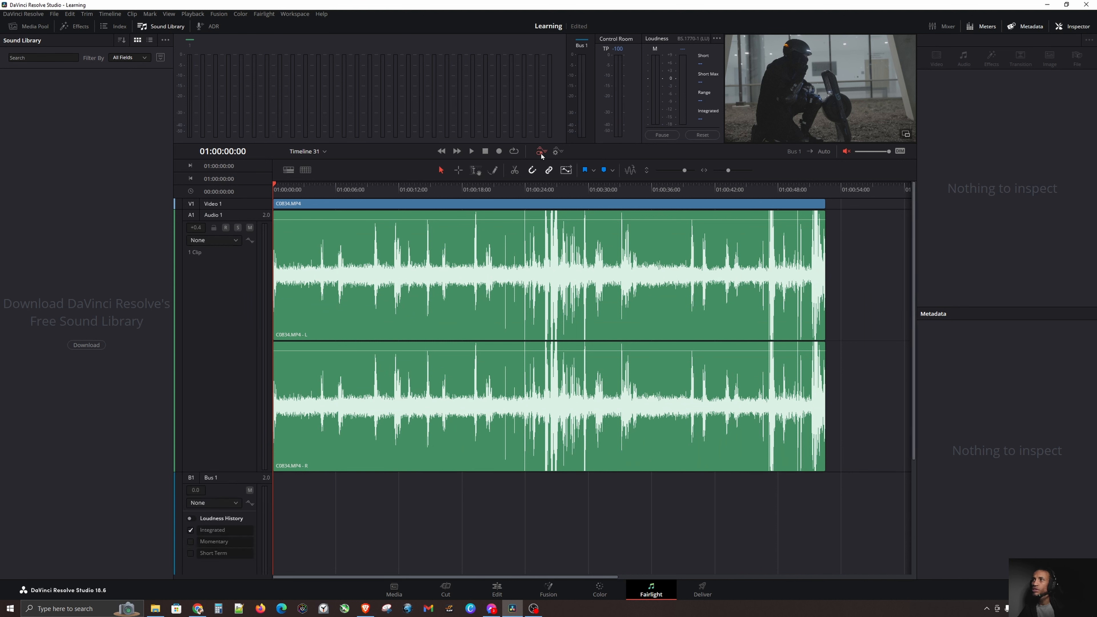
# - Display the automation controls, enable Fader automation and arm the Audio 1 track for automation
pyautogui.click(558, 151)
pyautogui.press('ctrl')
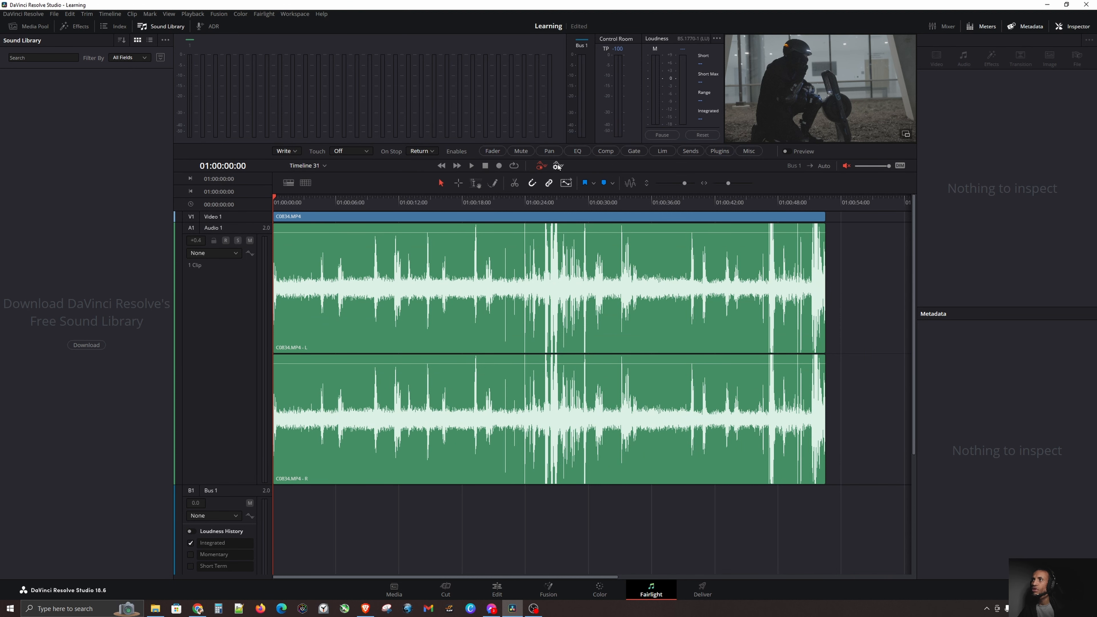
pyautogui.press('ctrl')
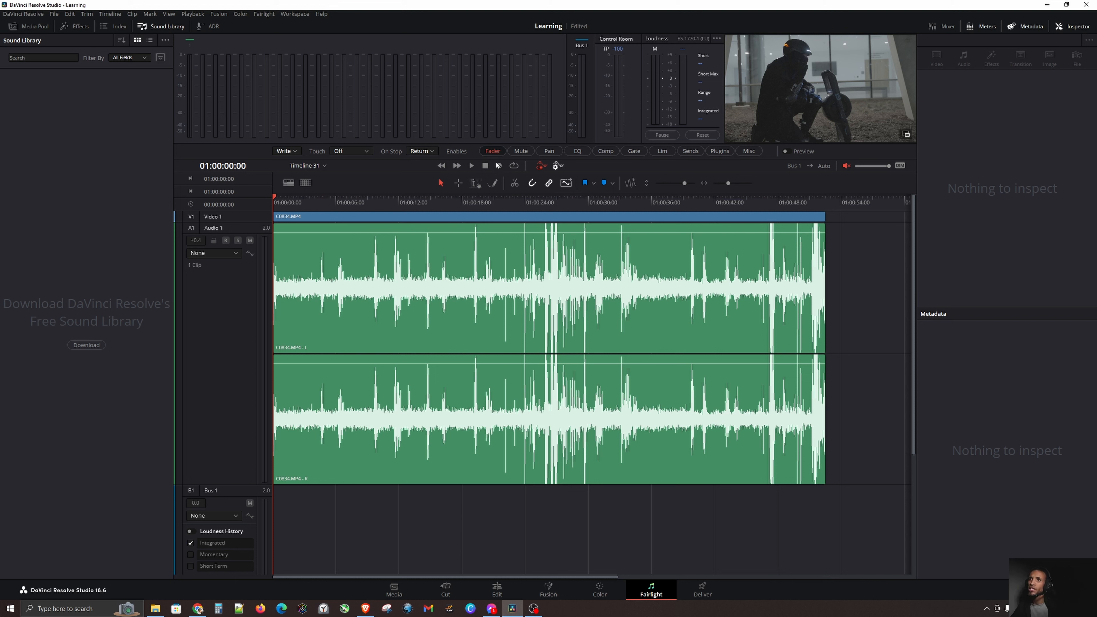
pyautogui.click(249, 253)
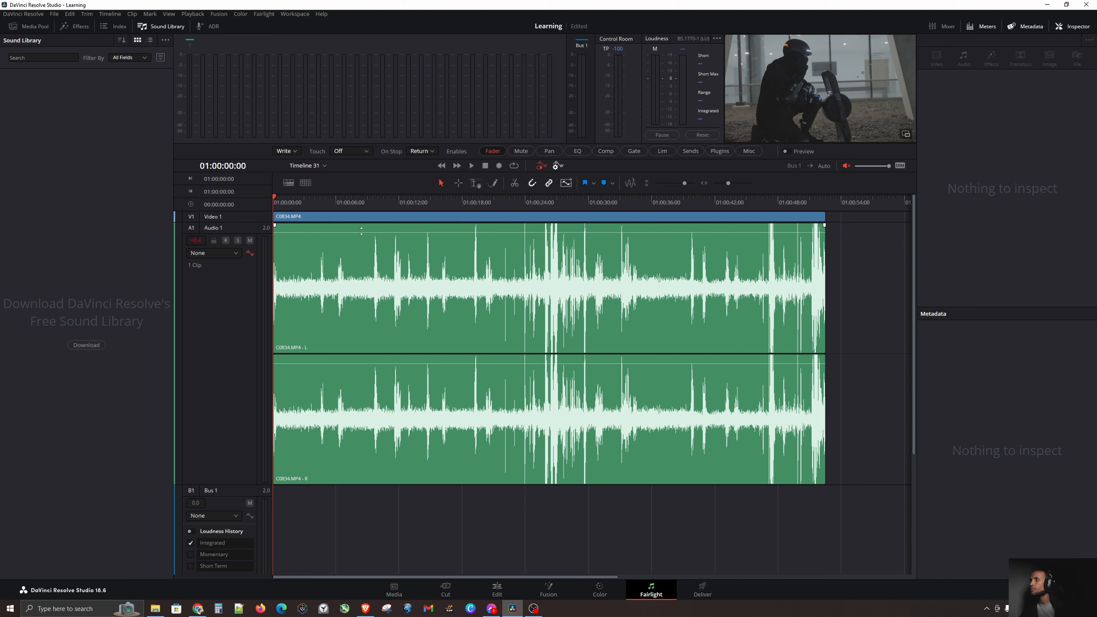
# - Display the Mixer and hide the Inspector and Metadata to make room for the timeline
pyautogui.click(946, 28)
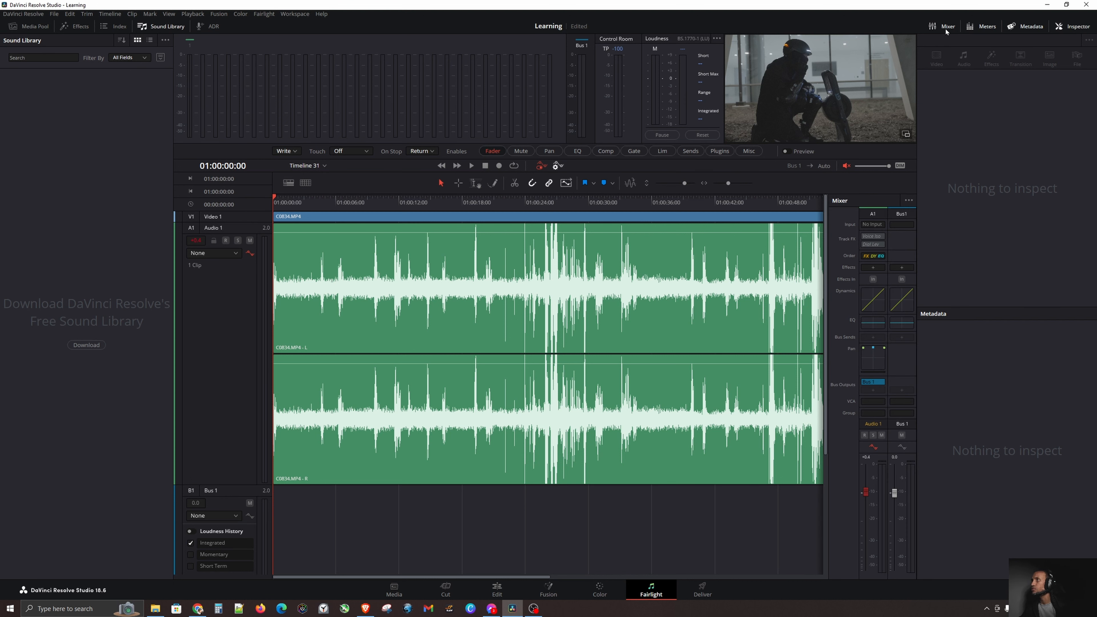
pyautogui.click(1067, 27)
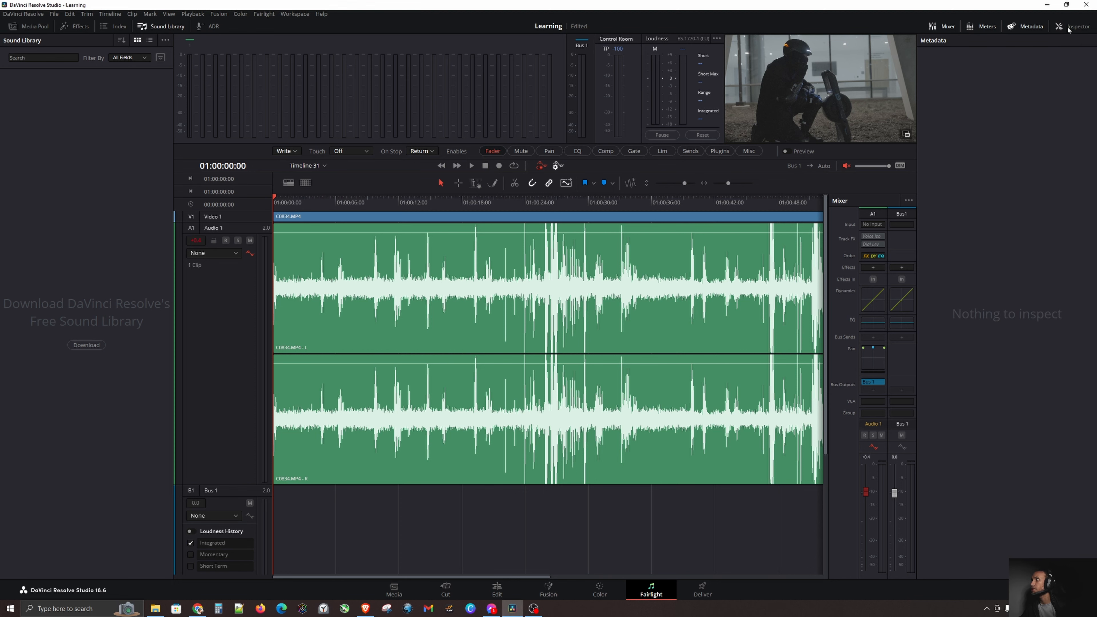
pyautogui.click(1041, 28)
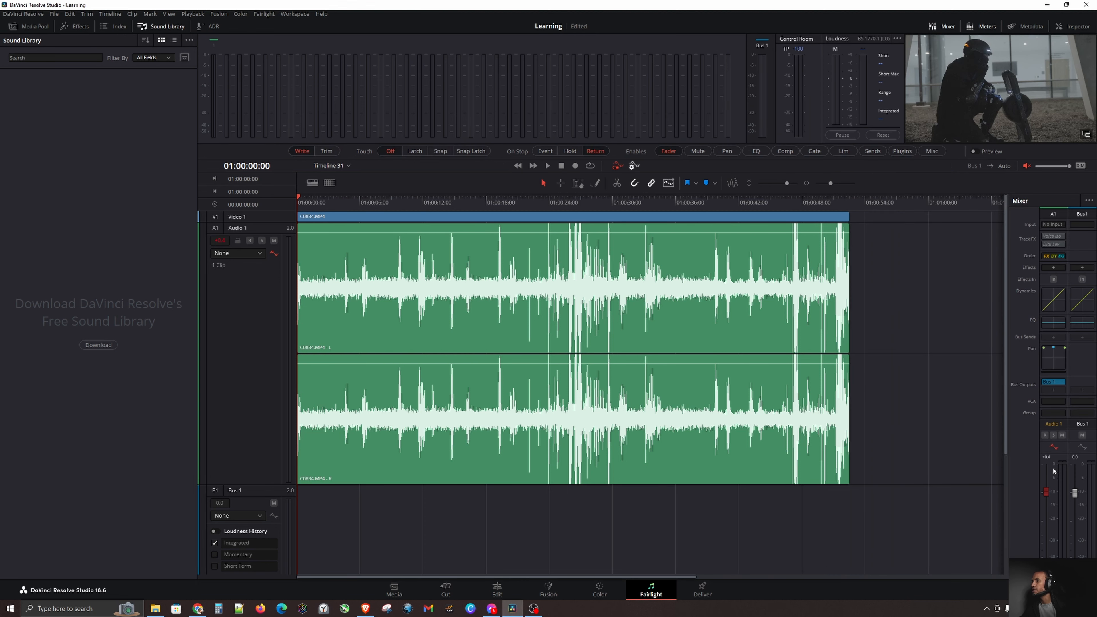
# - Record a short fader boost on Audio 1 during about four seconds of playback, and return to 01:00:00:00
pyautogui.click(1046, 494)
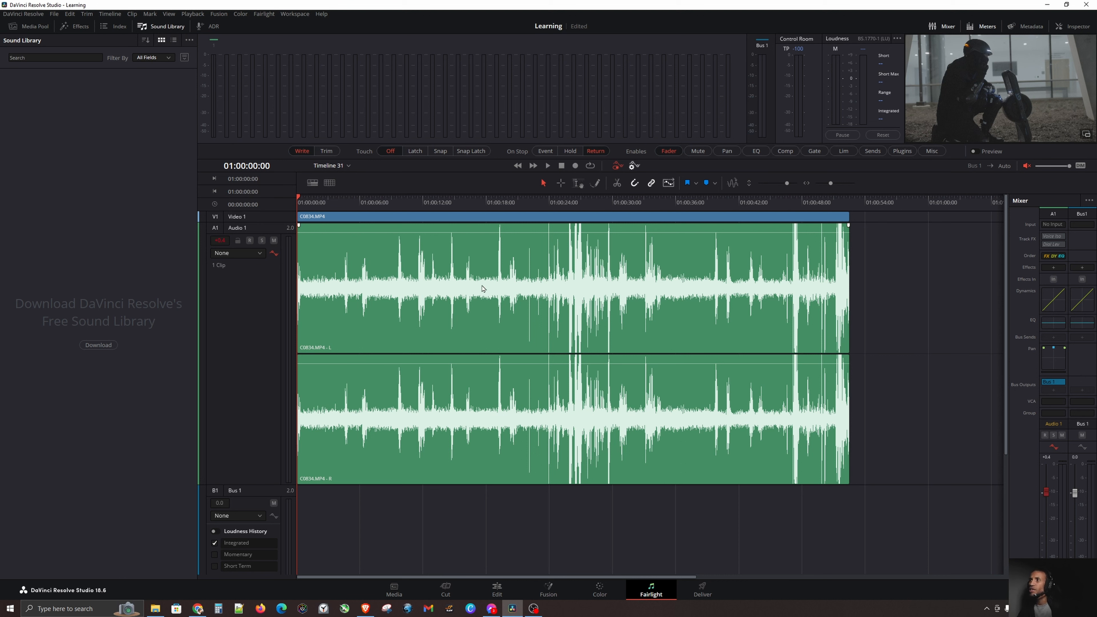
pyautogui.press('space')
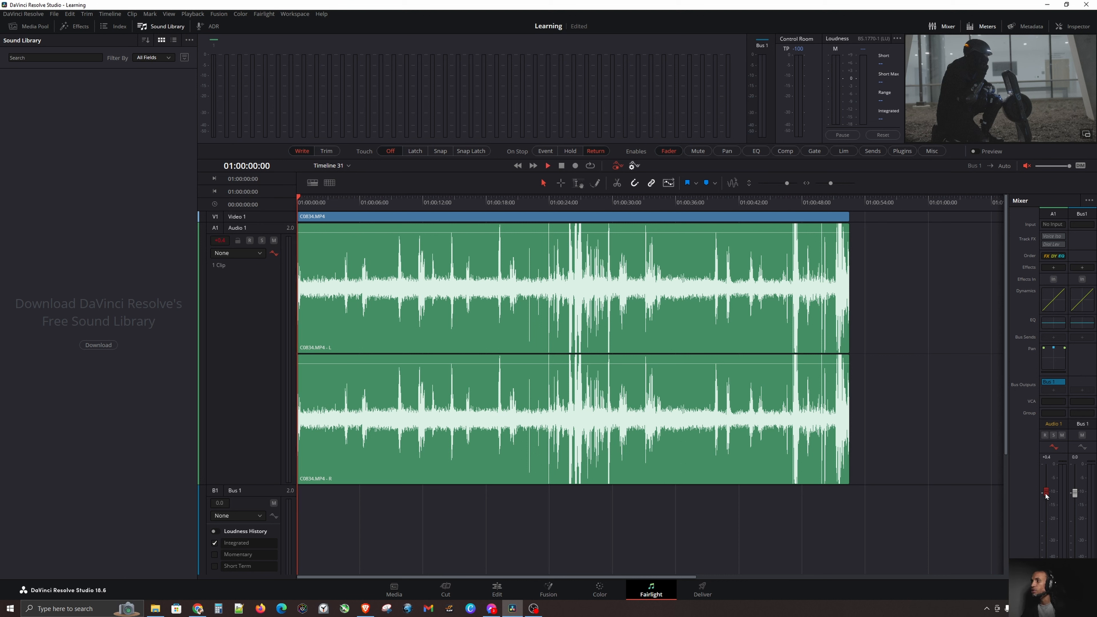
pyautogui.moveTo(1047, 496); pyautogui.dragTo(1055, 487)
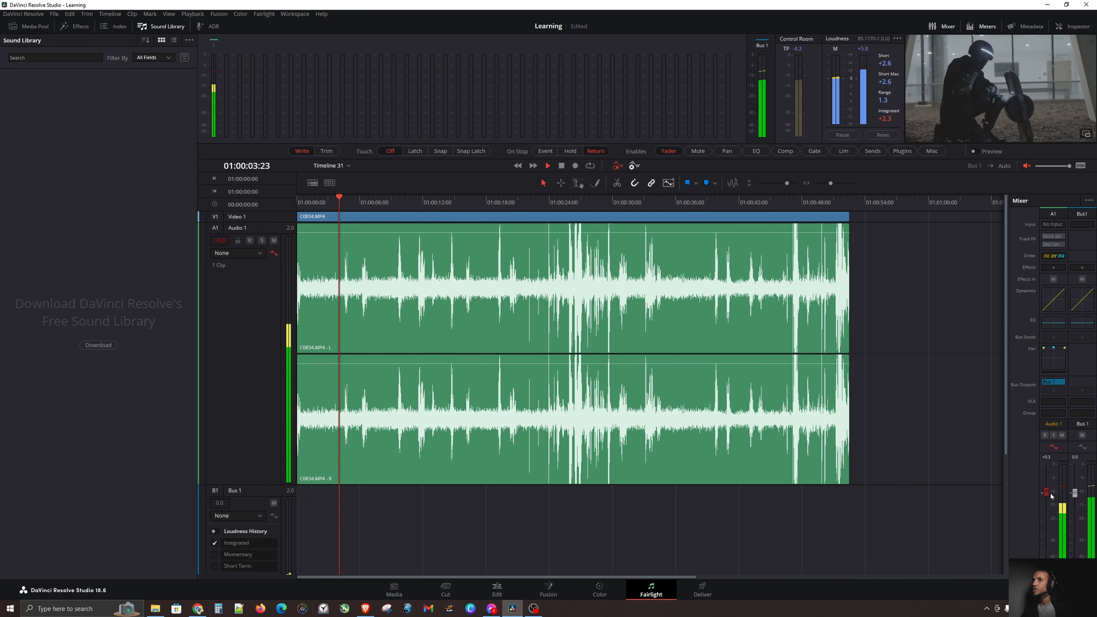
pyautogui.press('space')
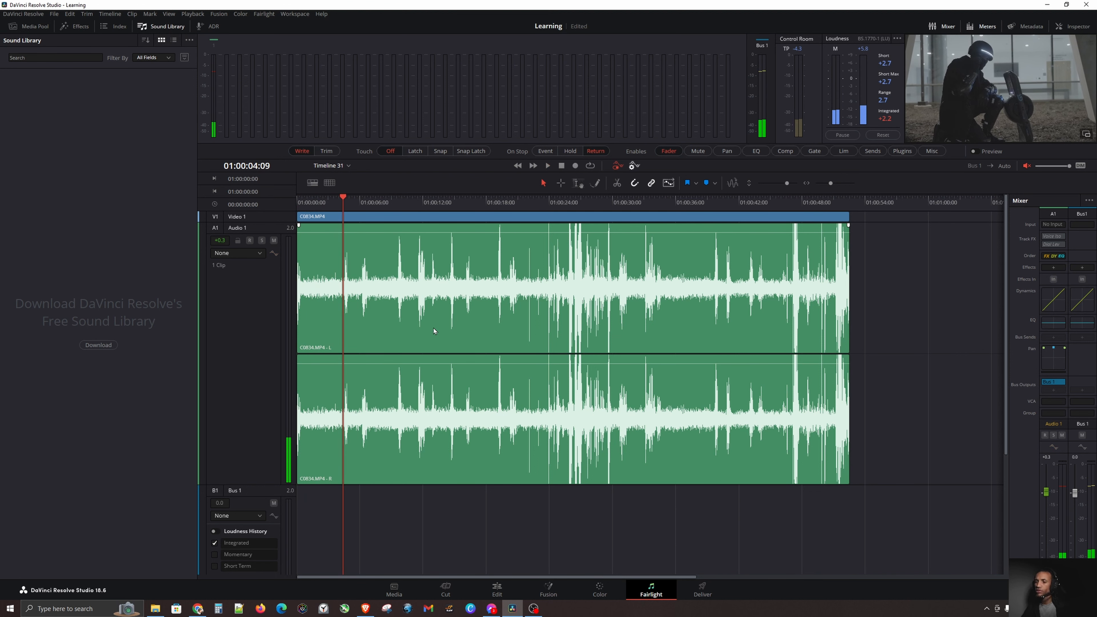
pyautogui.press('Home')
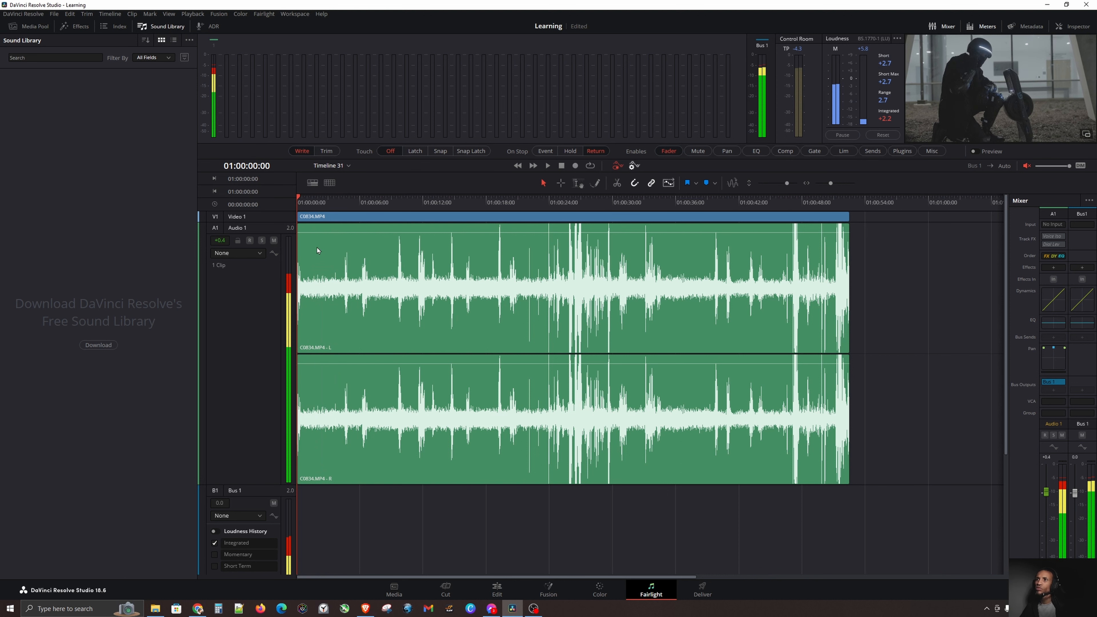
# - Show the Fader Level automation curve on the Audio 1 track
pyautogui.click(257, 255)
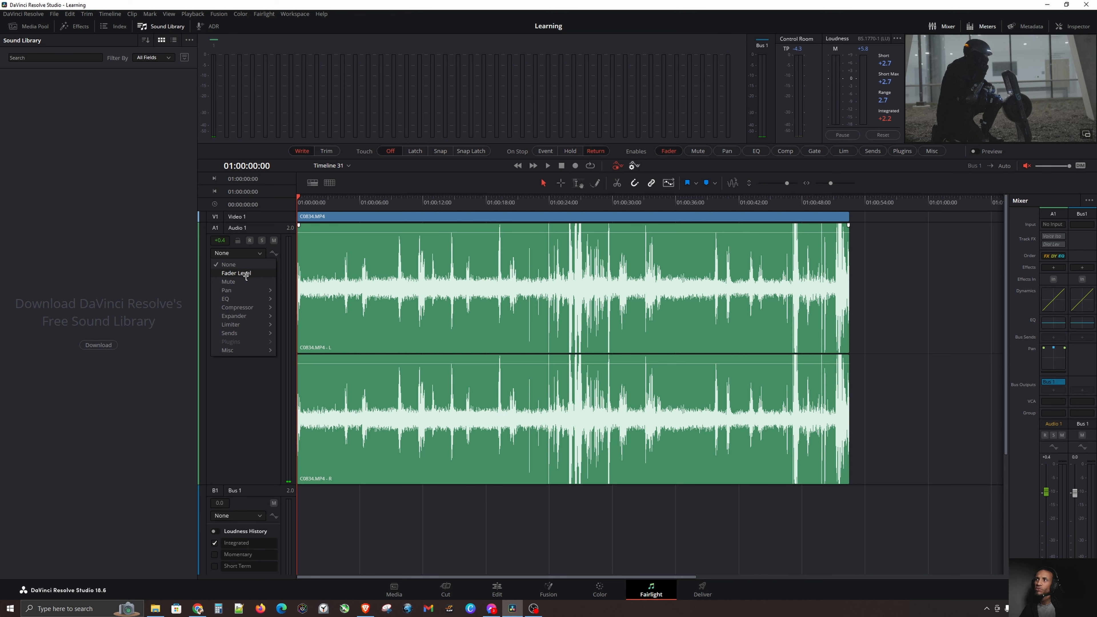
pyautogui.click(247, 273)
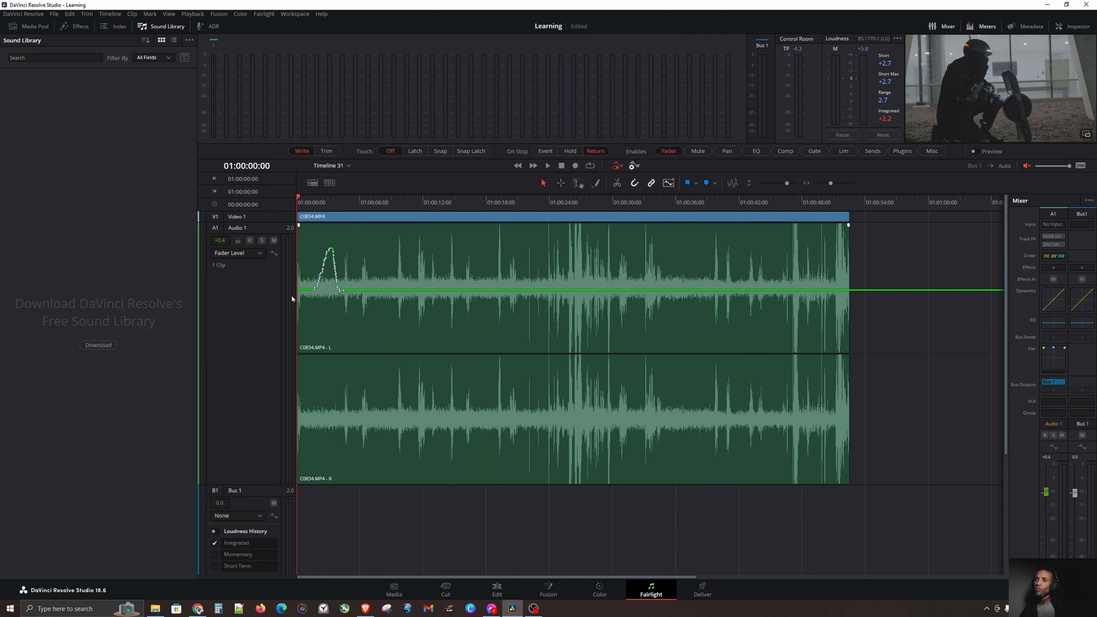
pyautogui.click(256, 256)
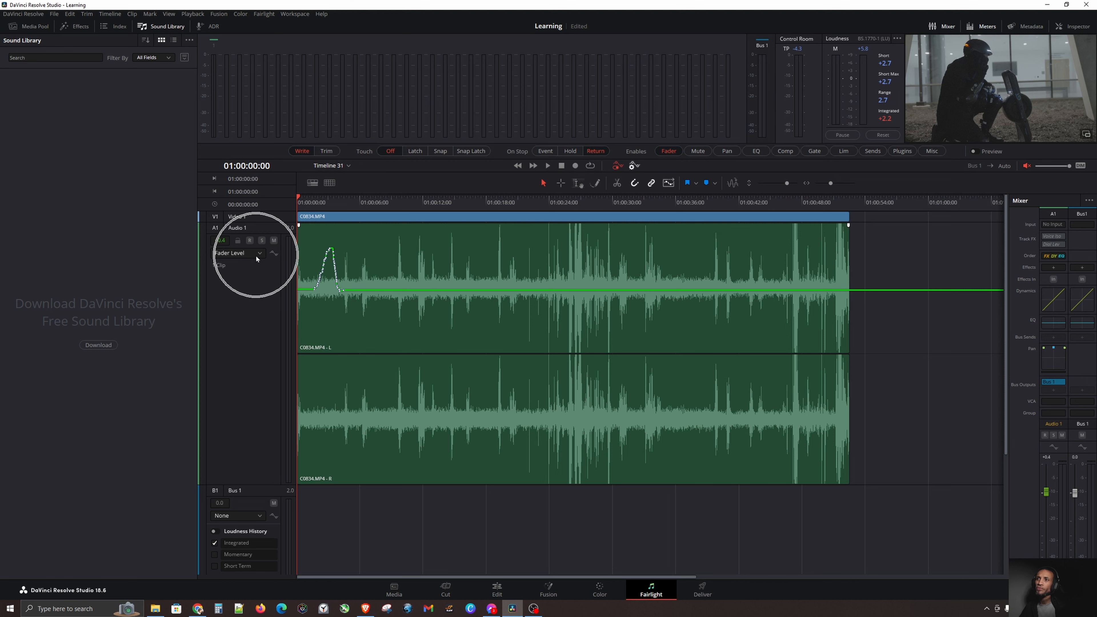
pyautogui.click(670, 152)
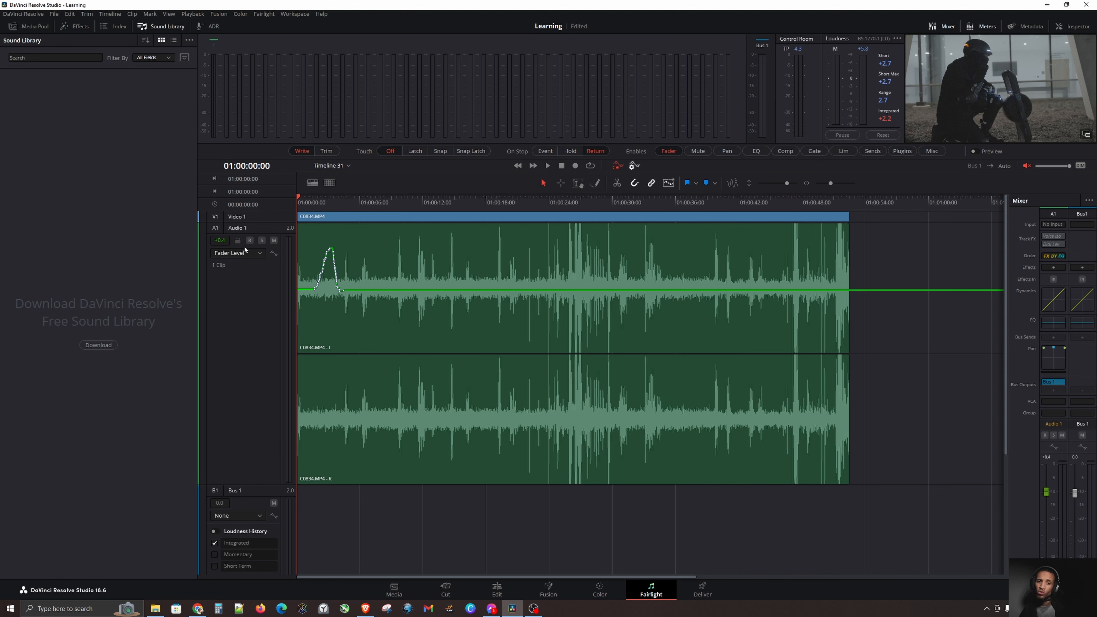
# - Undo the recorded fader automation on Audio 1
pyautogui.hotkey('ctrl', 'z')
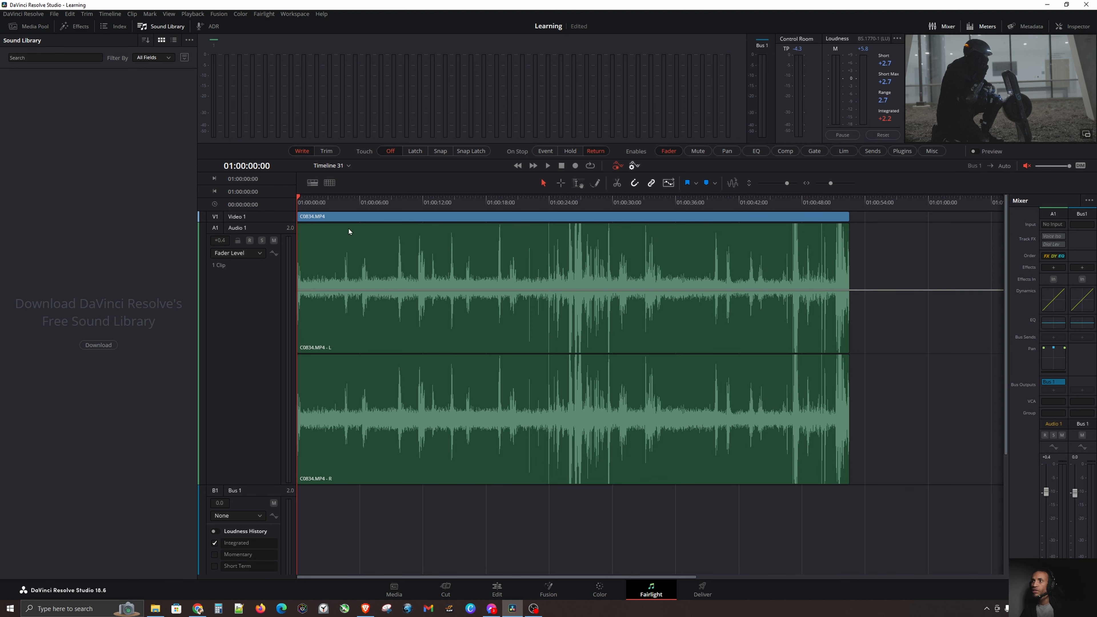
pyautogui.click(250, 284)
pyautogui.click(436, 222)
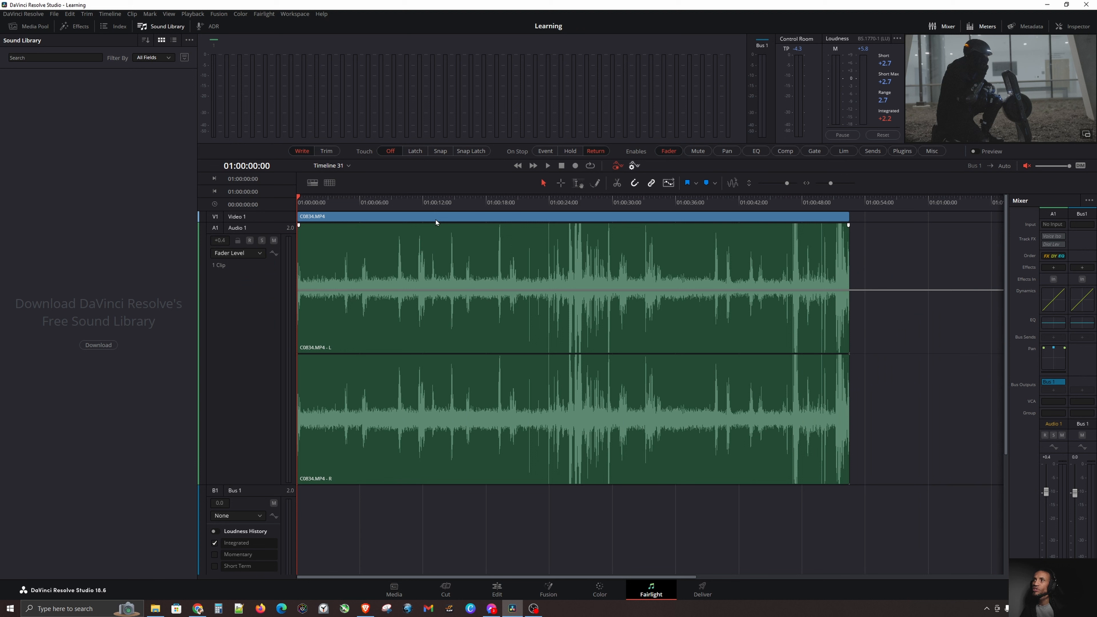
# - Turn timeline automation off and on again to compare the Audio 1 clip with and without its Fader Level curve
pyautogui.click(618, 168)
pyautogui.click(617, 167)
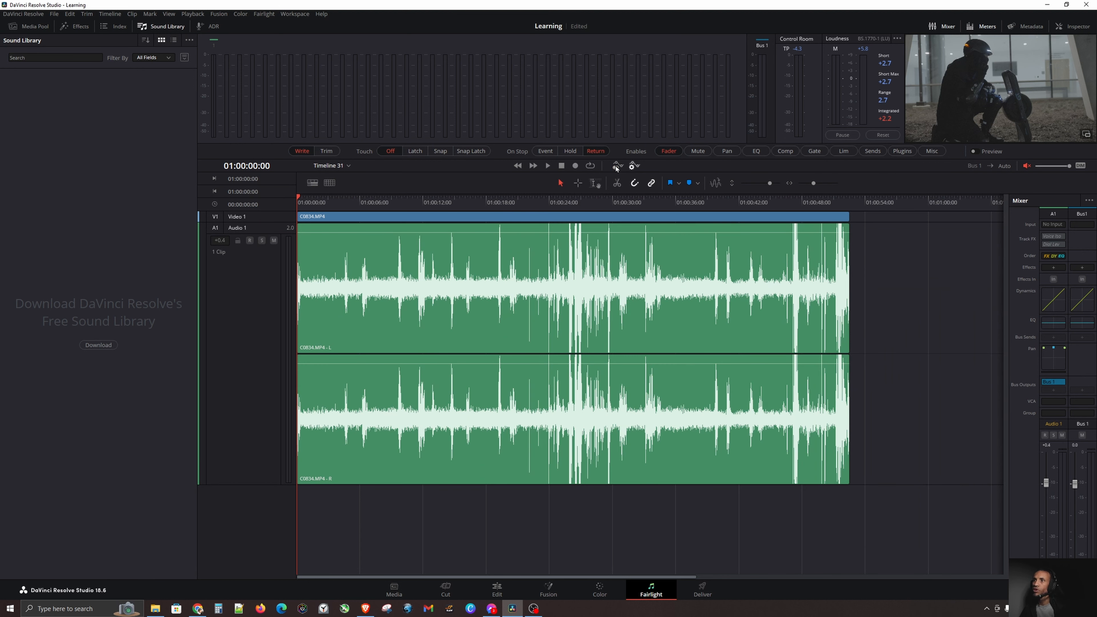
pyautogui.click(617, 167)
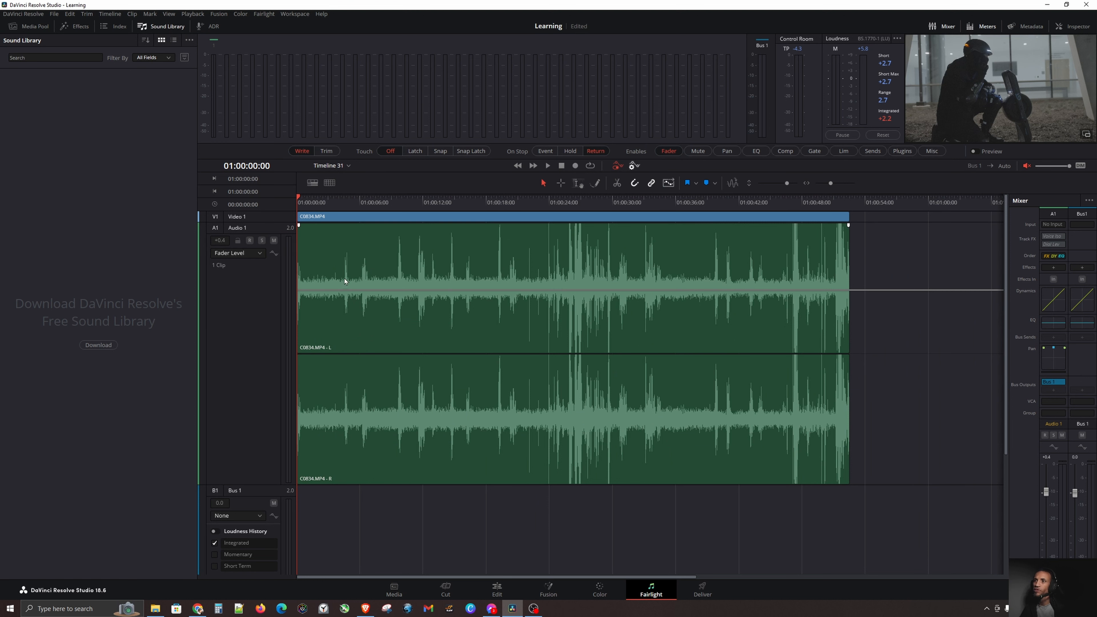
# - Arm Audio 1 and record varied fader moves from the timeline start to about 01:00:18:06, ending at 0.0
pyautogui.click(274, 253)
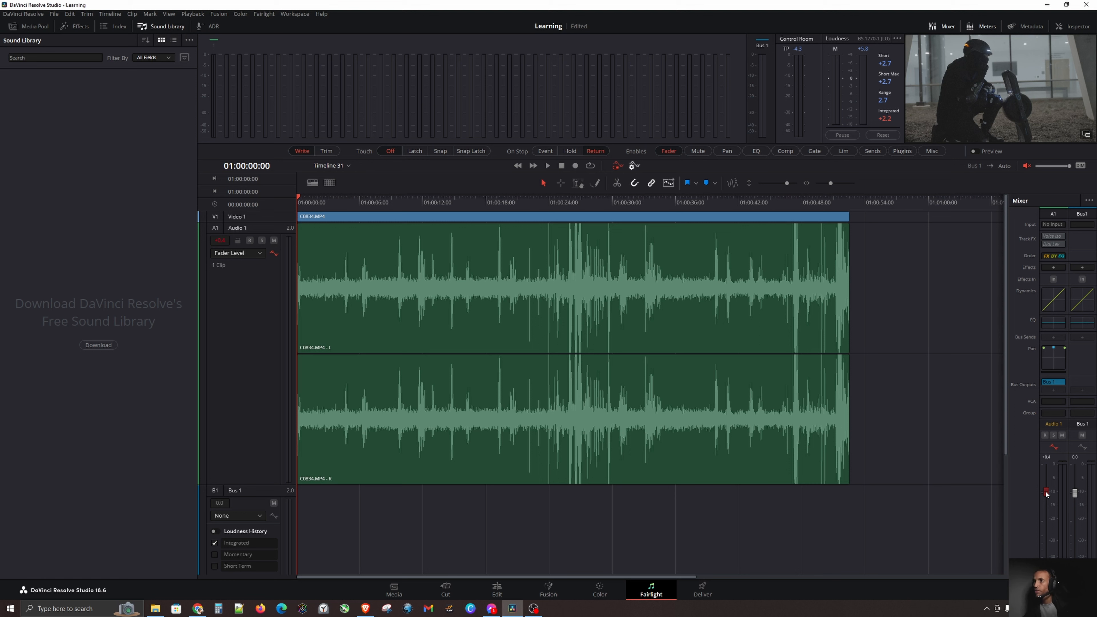
pyautogui.press('space')
pyautogui.moveTo(1047, 494)
pyautogui.mouseDown()
pyautogui.moveTo(1055, 484)
pyautogui.moveTo(1070, 508)
pyautogui.moveTo(1092, 486)
pyautogui.moveTo(1096, 502)
pyautogui.moveTo(1046, 491)
pyautogui.moveTo(1047, 515)
pyautogui.moveTo(1046, 496)
pyautogui.mouseUp()
pyautogui.press('space')
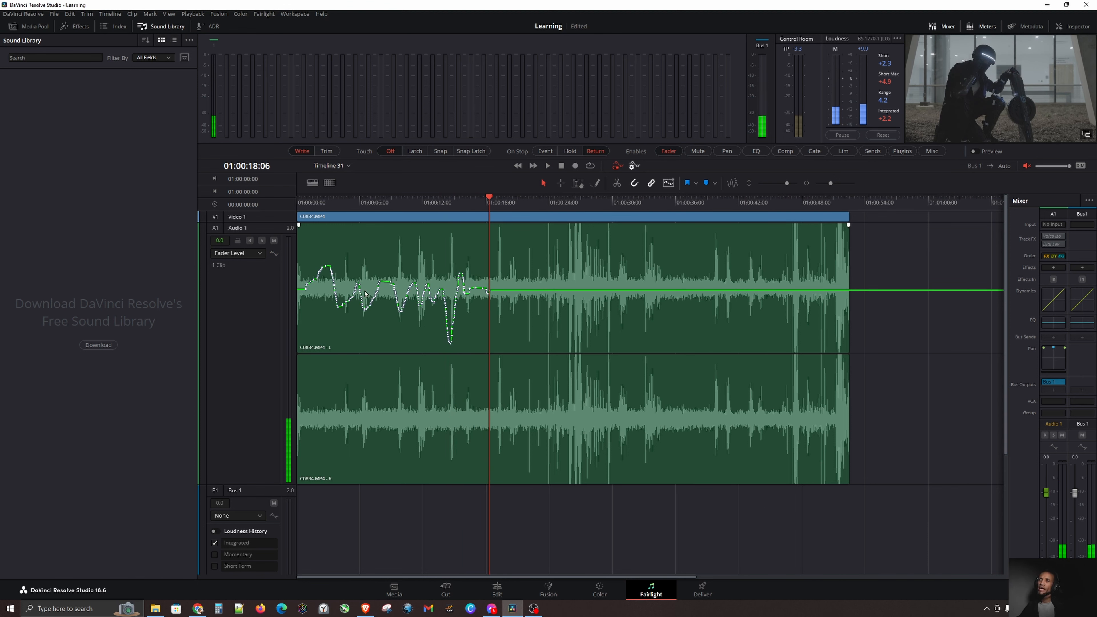